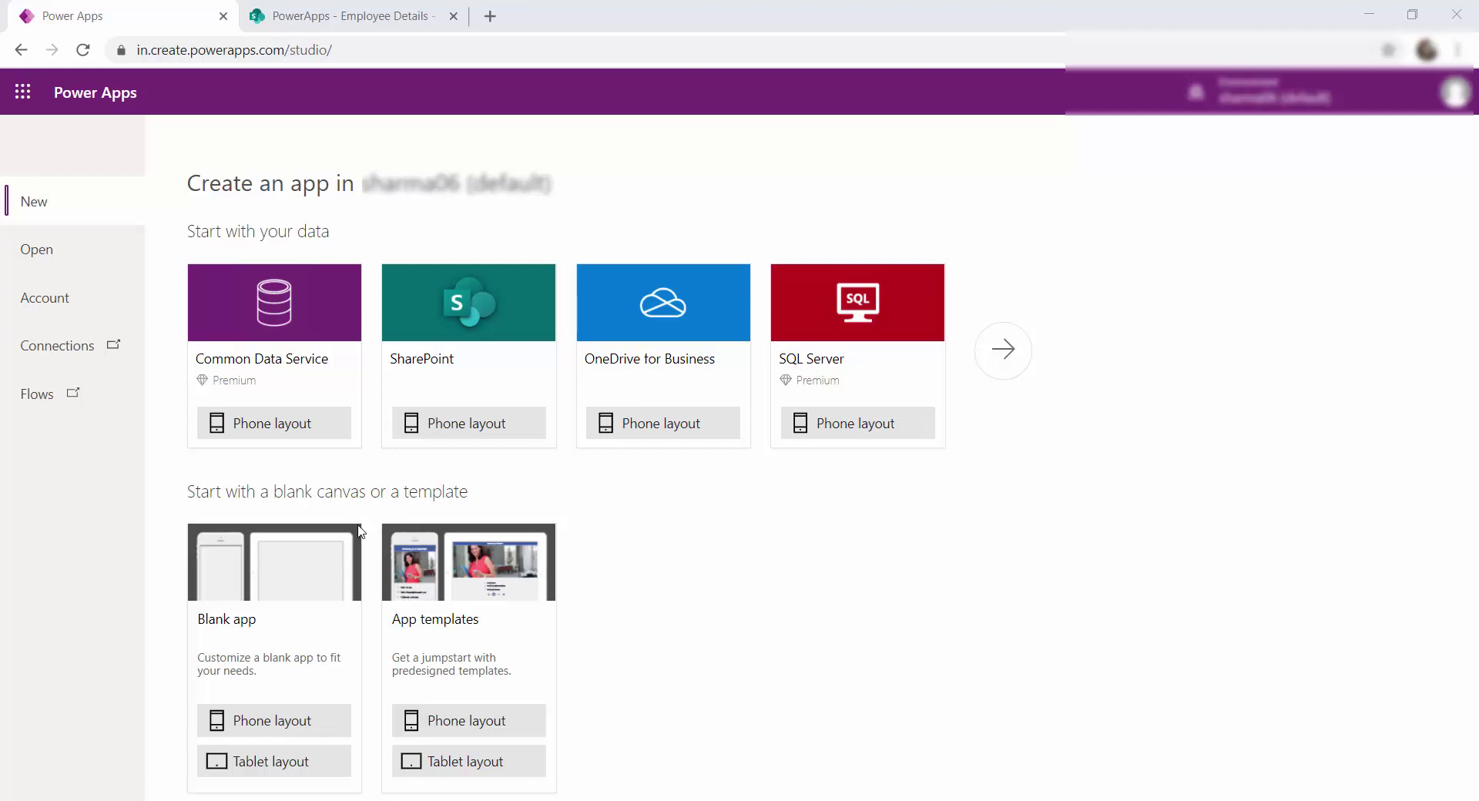
Switch to the SharePoint Employee Details list and review the form options in its form settings
click(348, 12)
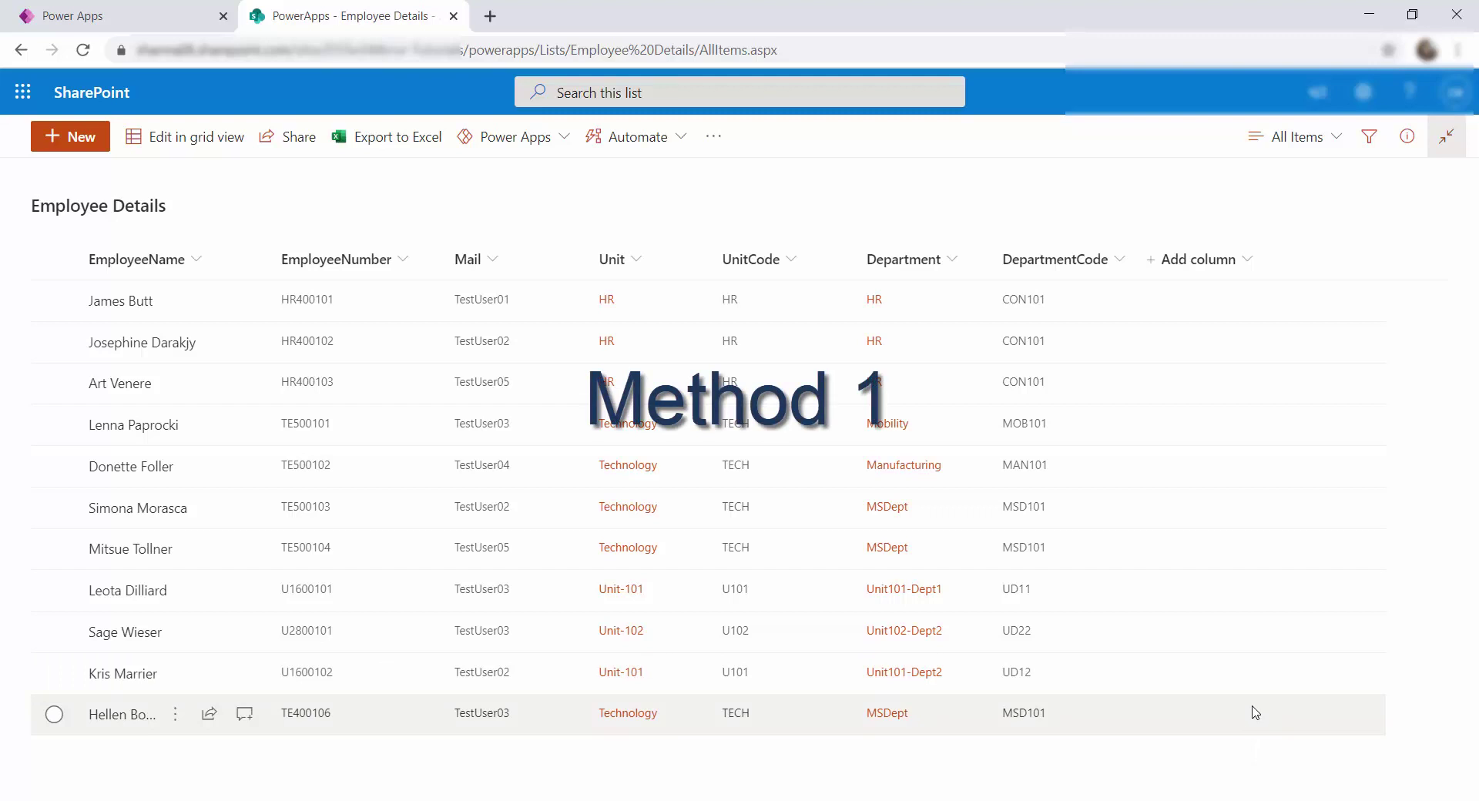
click(1360, 97)
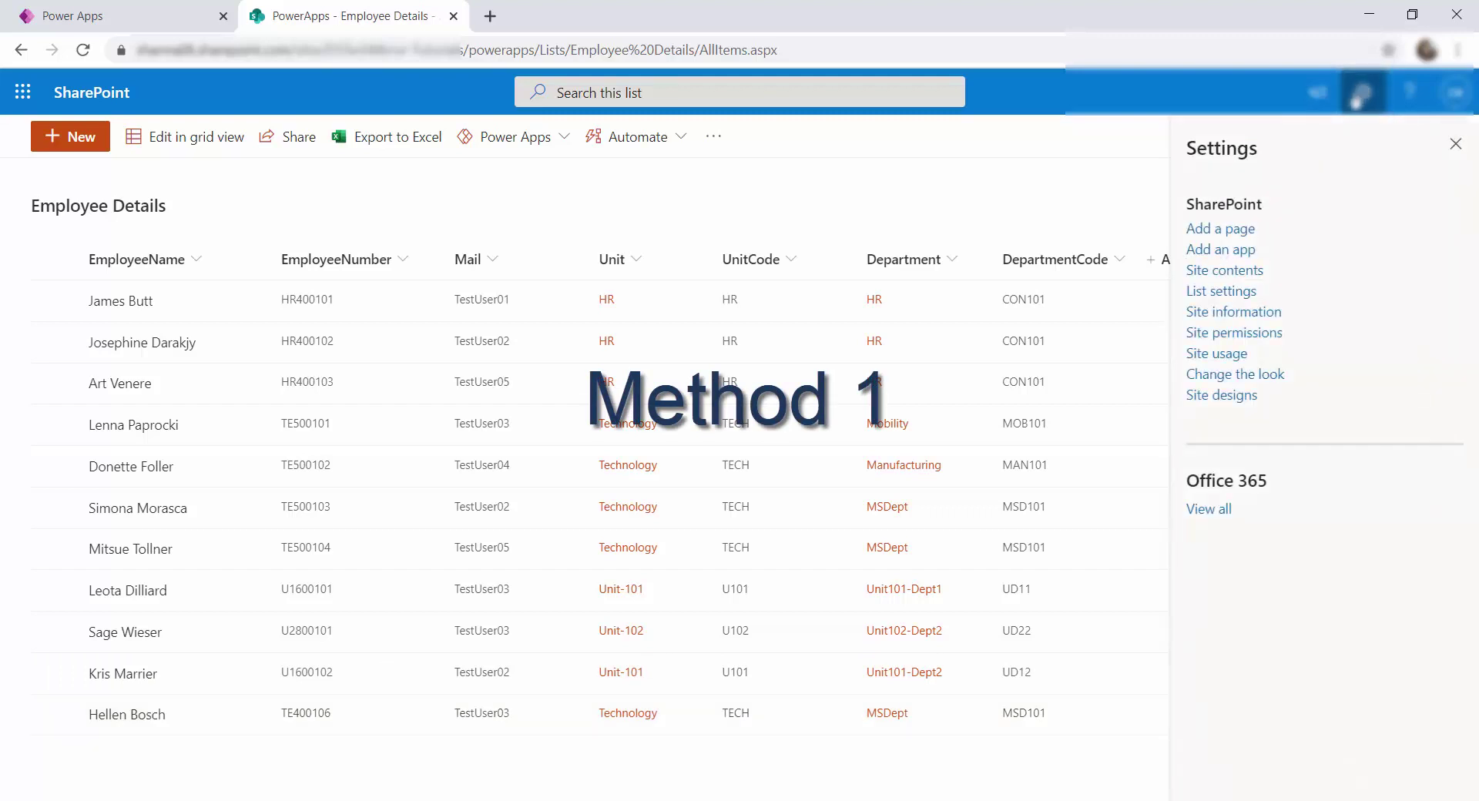
click(1221, 293)
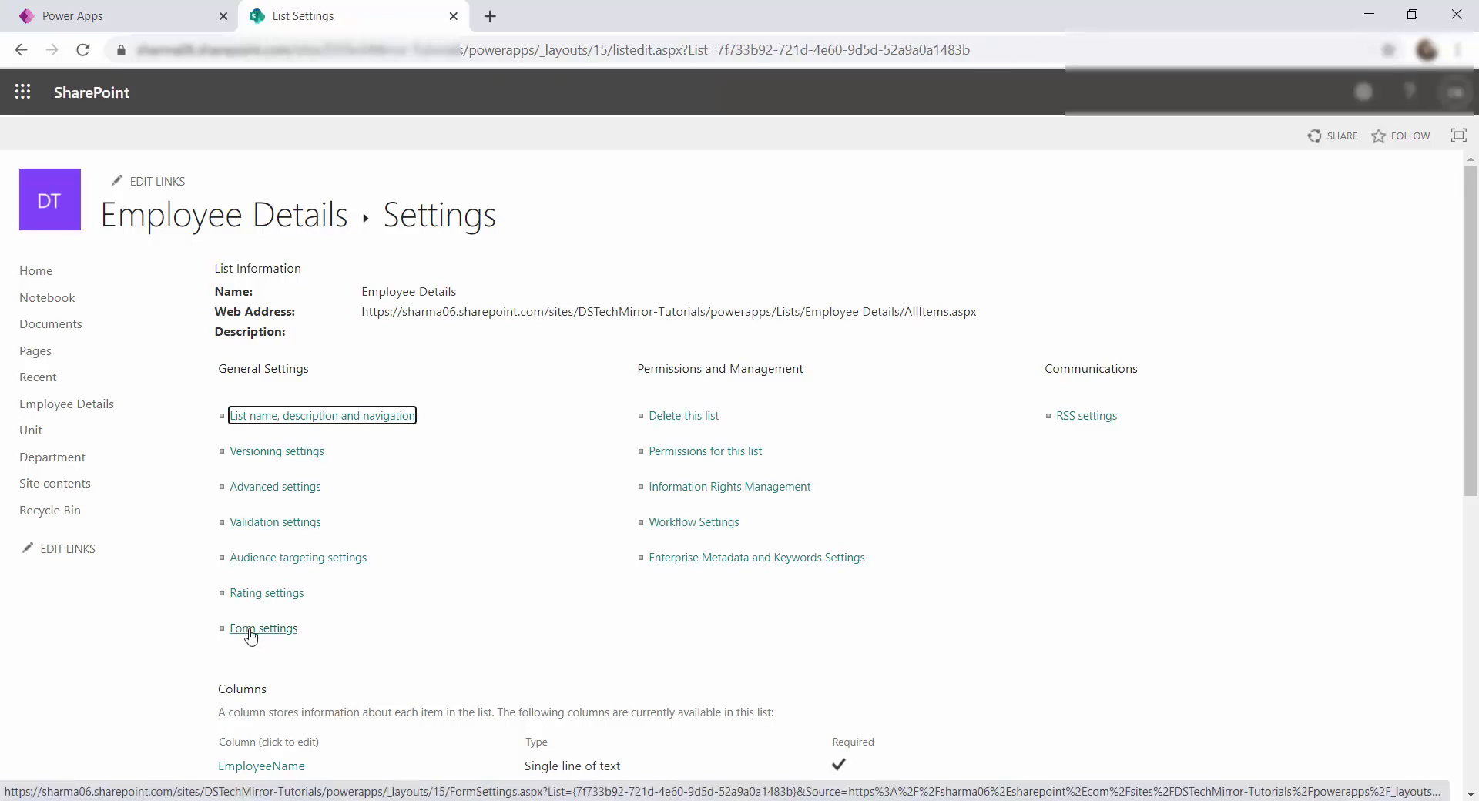
click(250, 629)
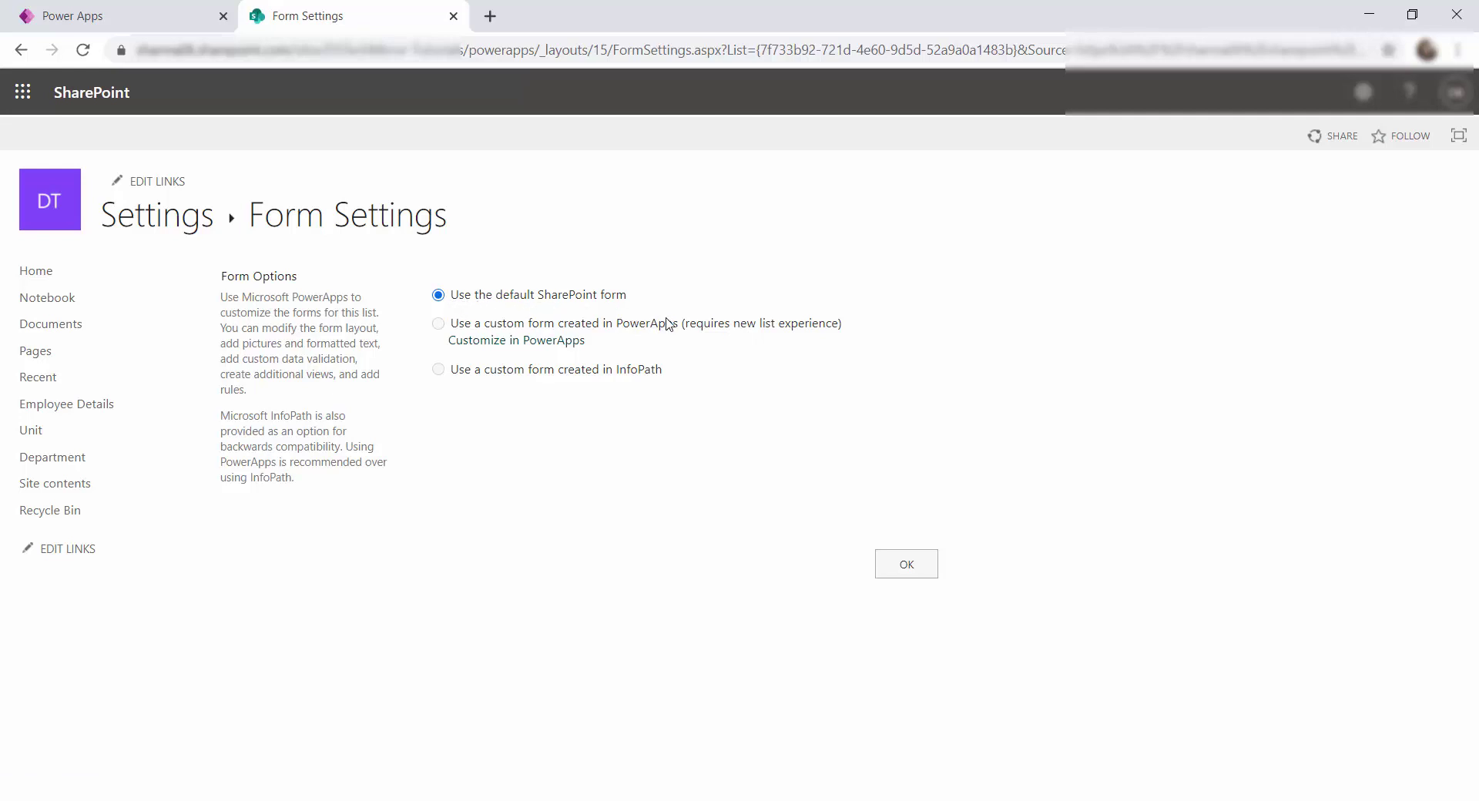
Return to the Employee Details list and view its default new item form, closing it without saving
click(158, 221)
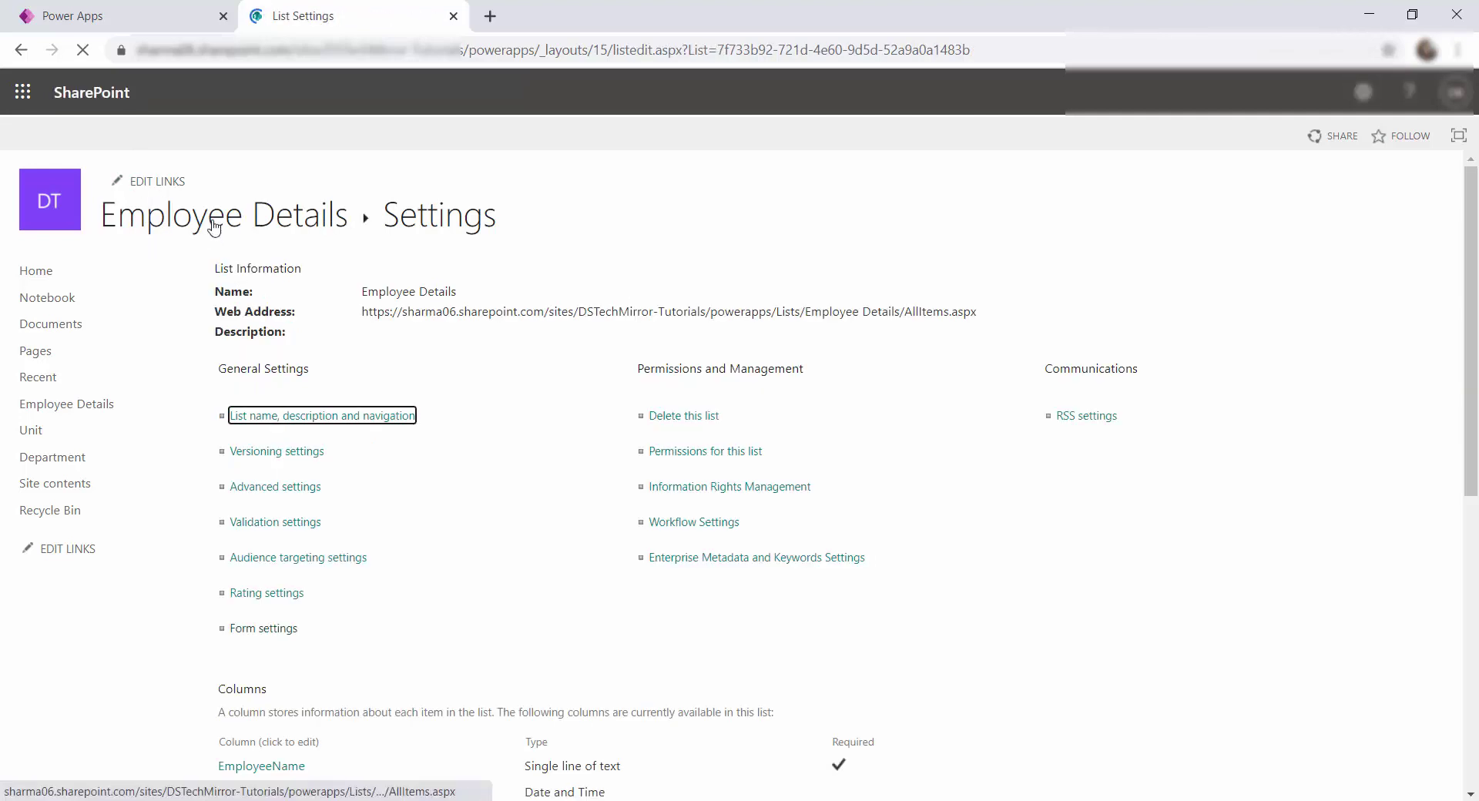
click(214, 224)
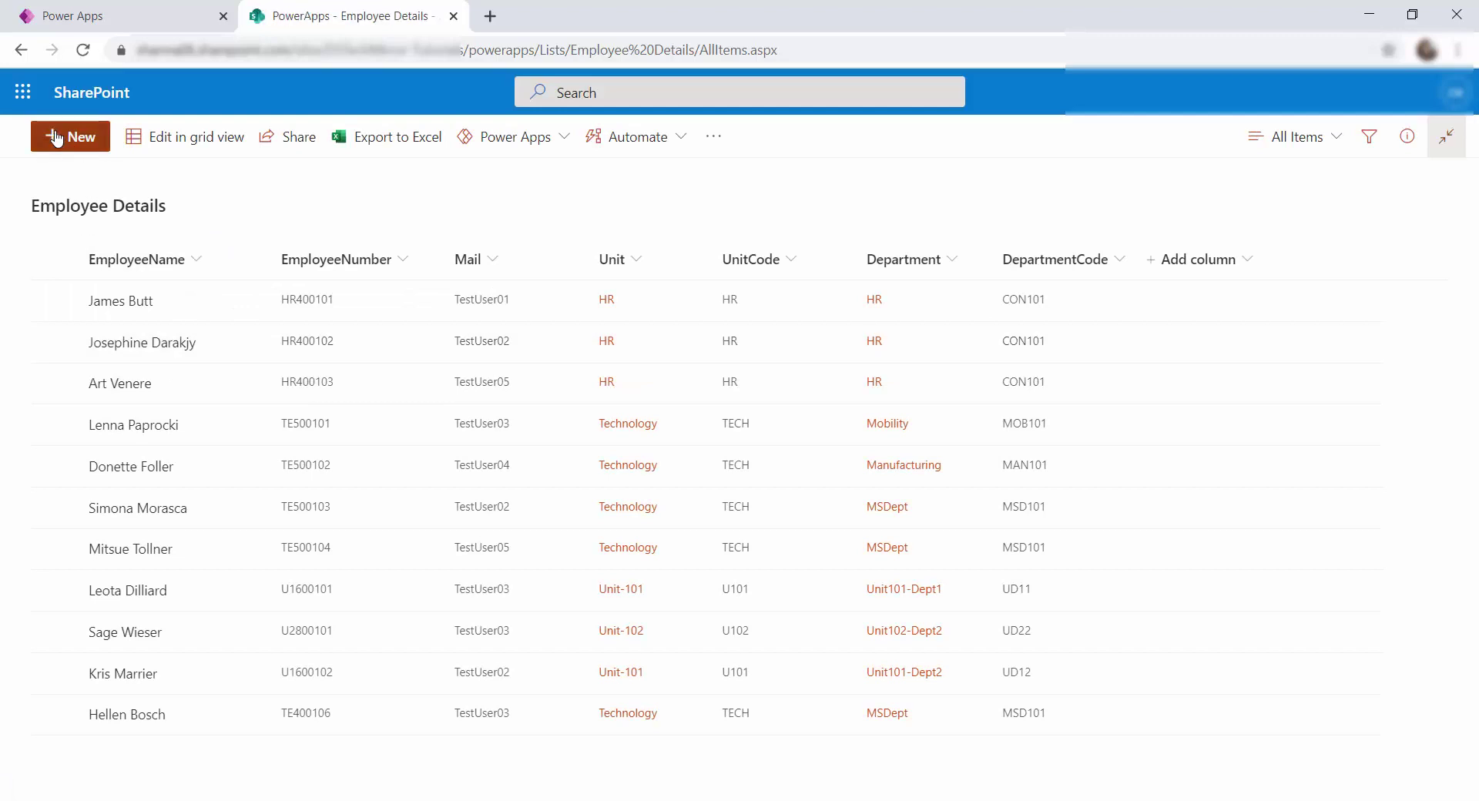
click(56, 139)
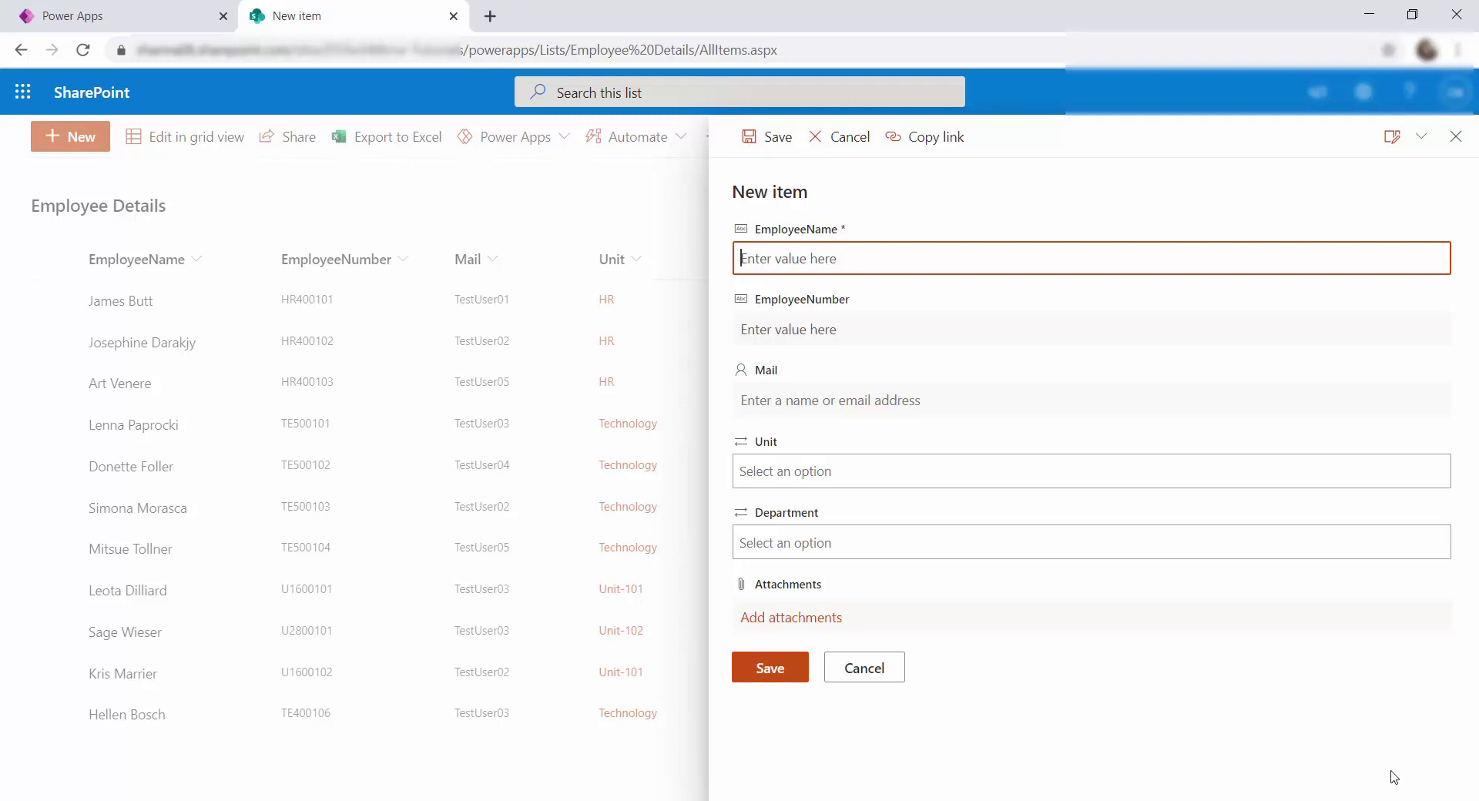
click(1455, 139)
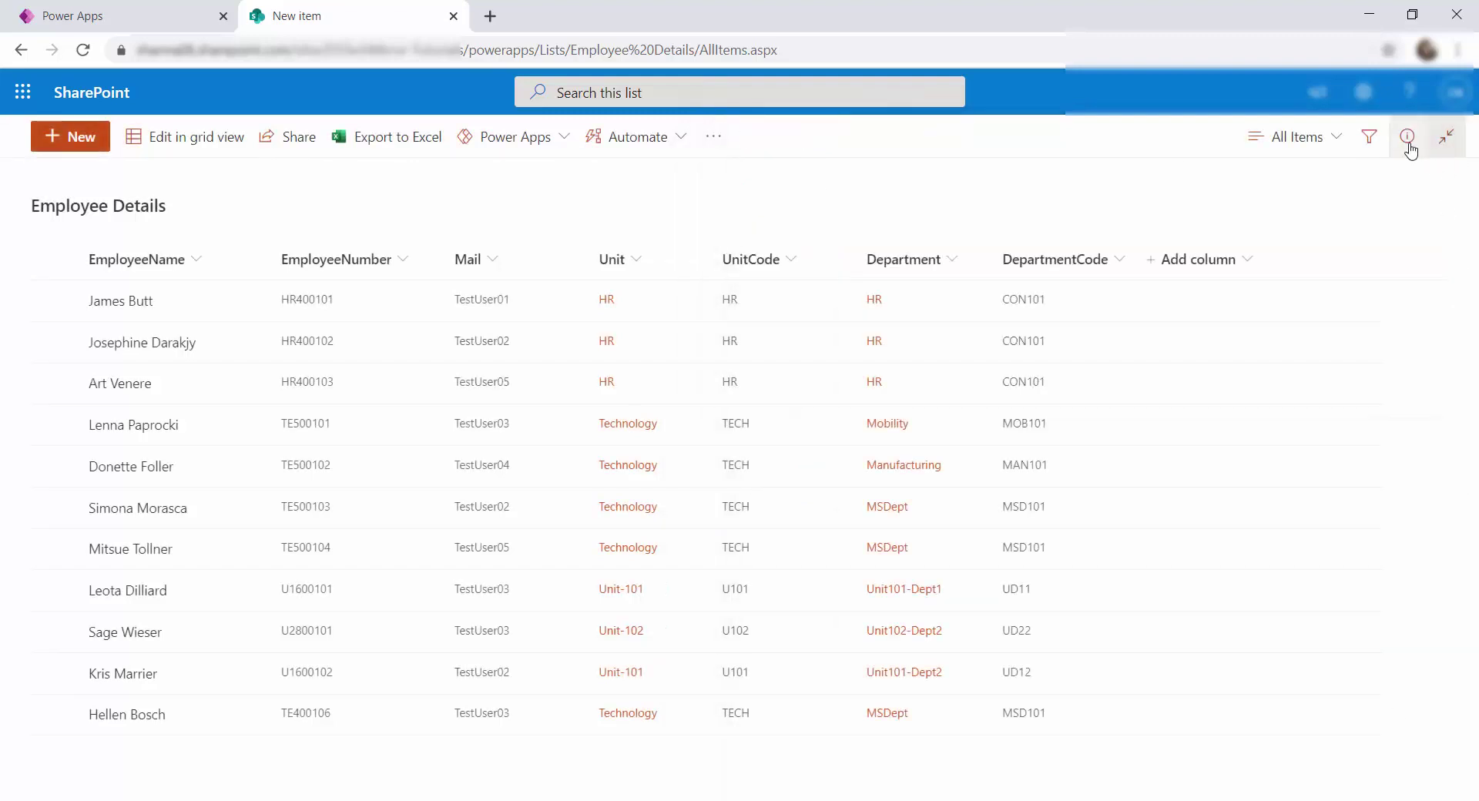
From the Employee Details form settings, customize the list form in PowerApps and skip the welcome message
click(1363, 93)
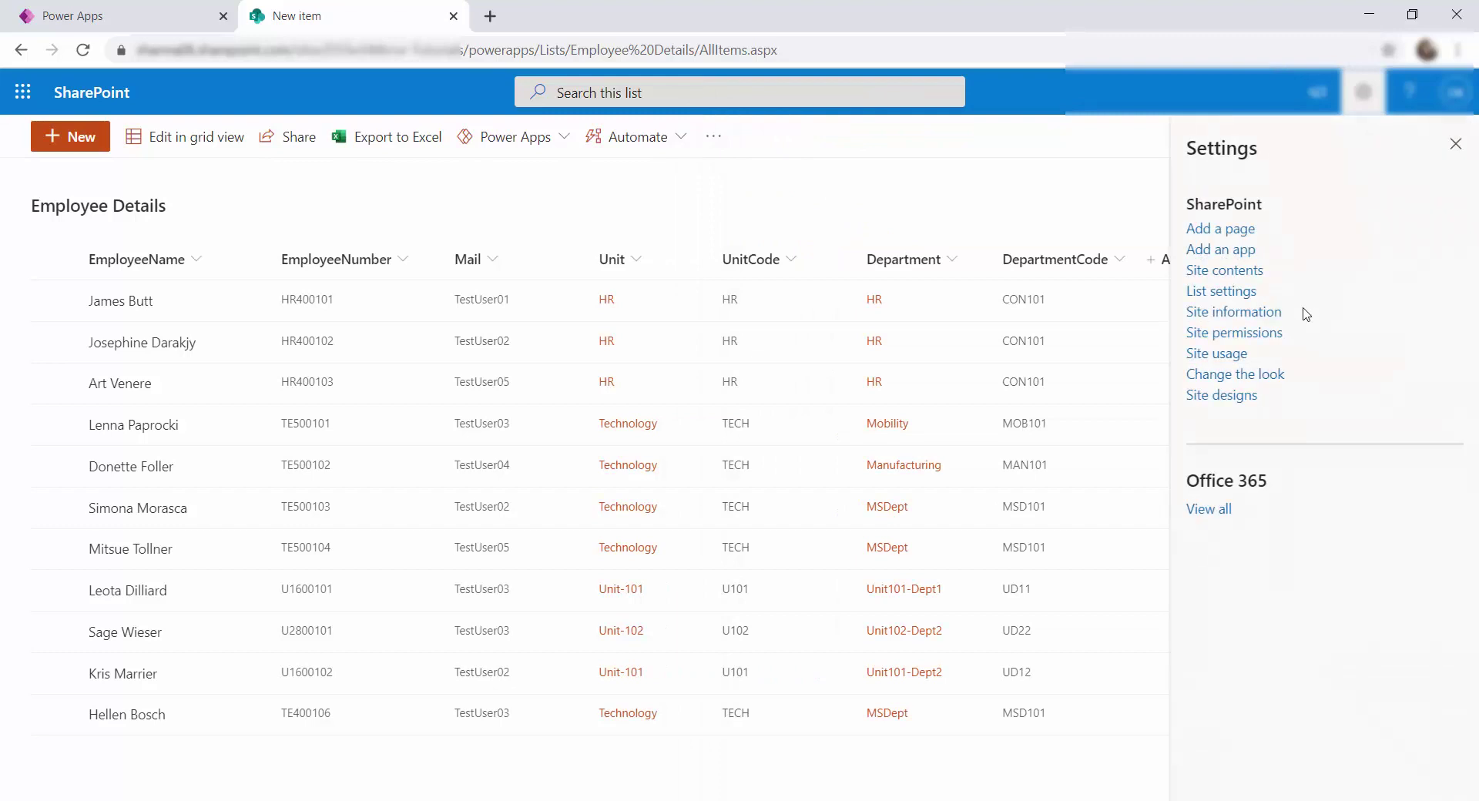
click(1209, 292)
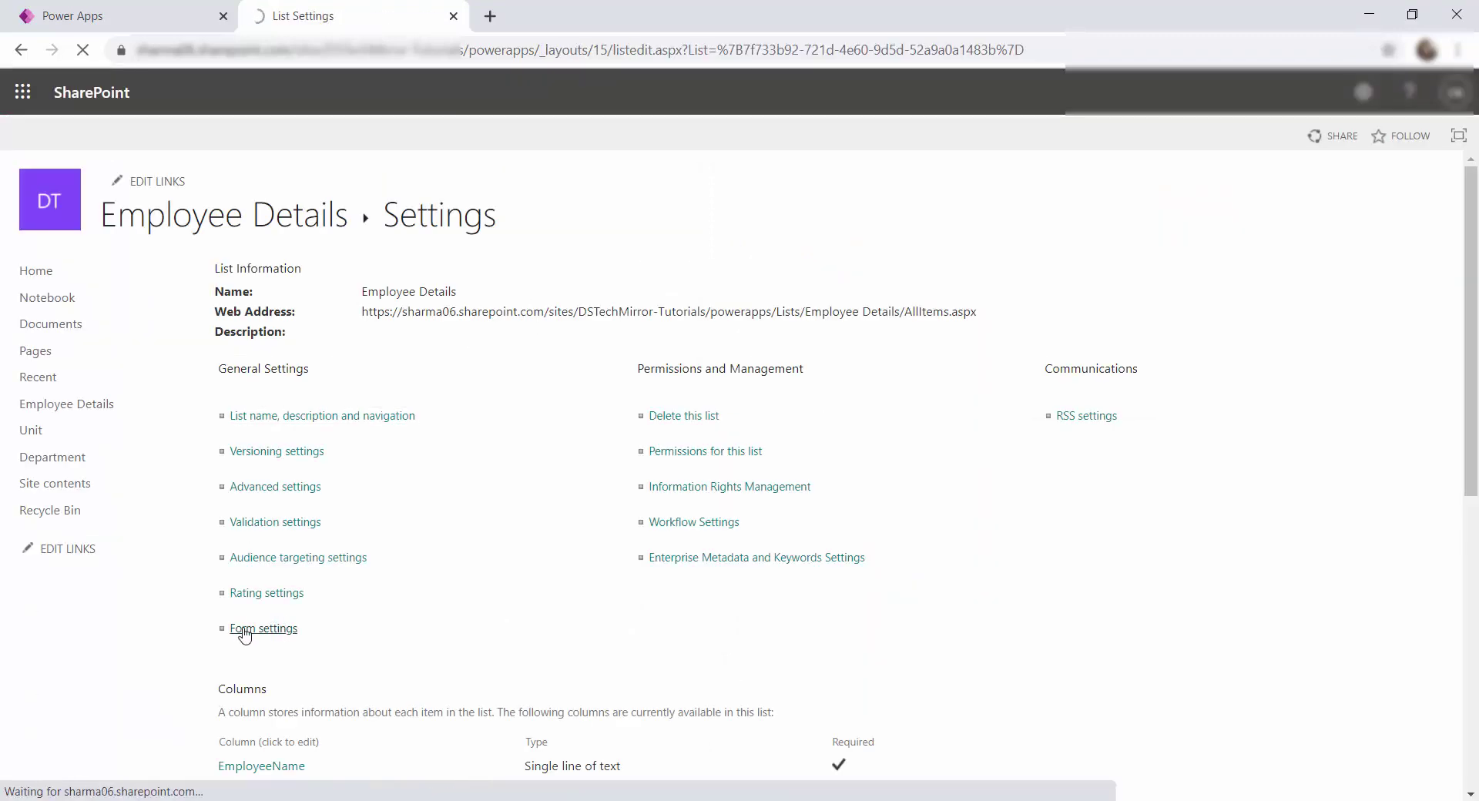
click(244, 631)
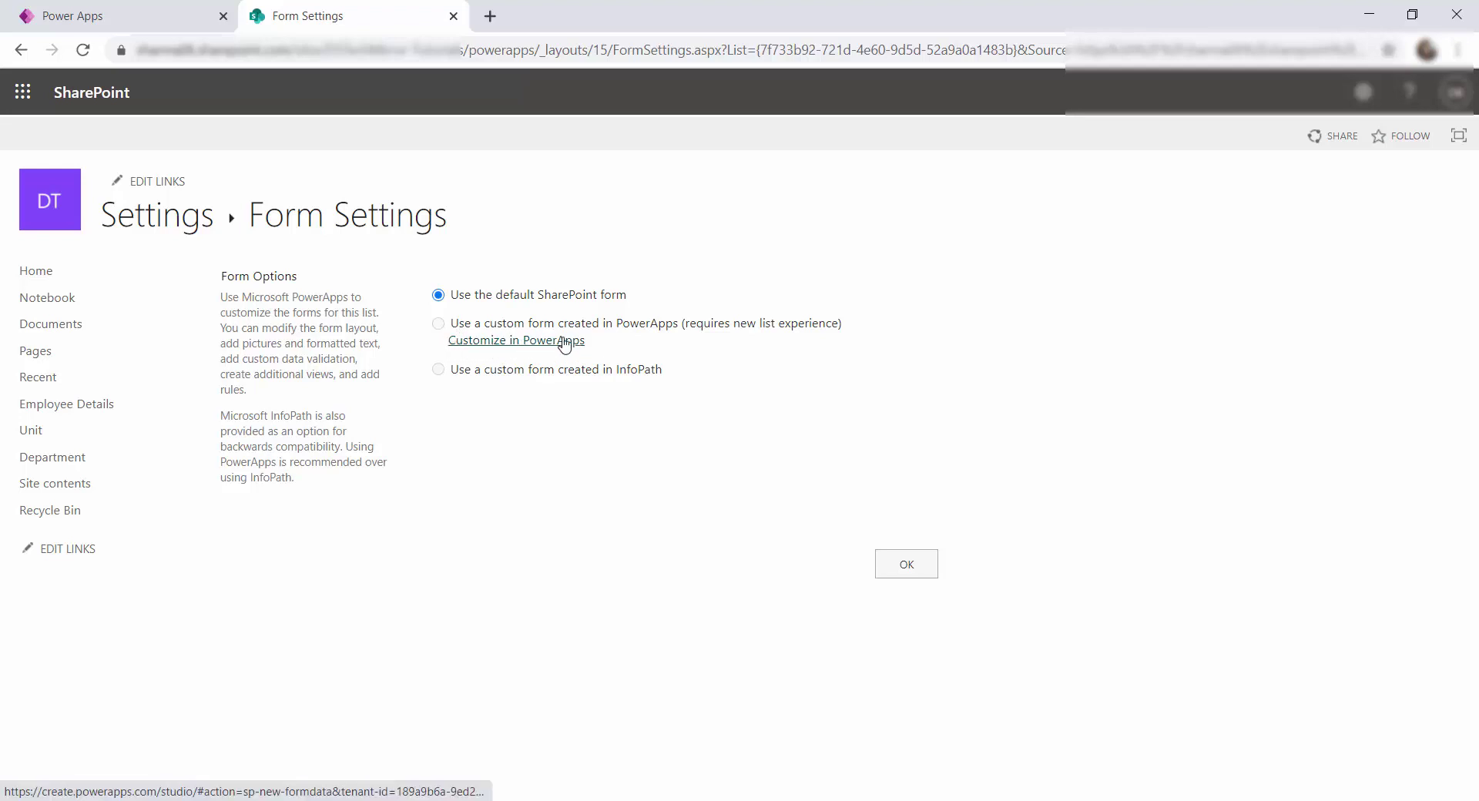
click(513, 344)
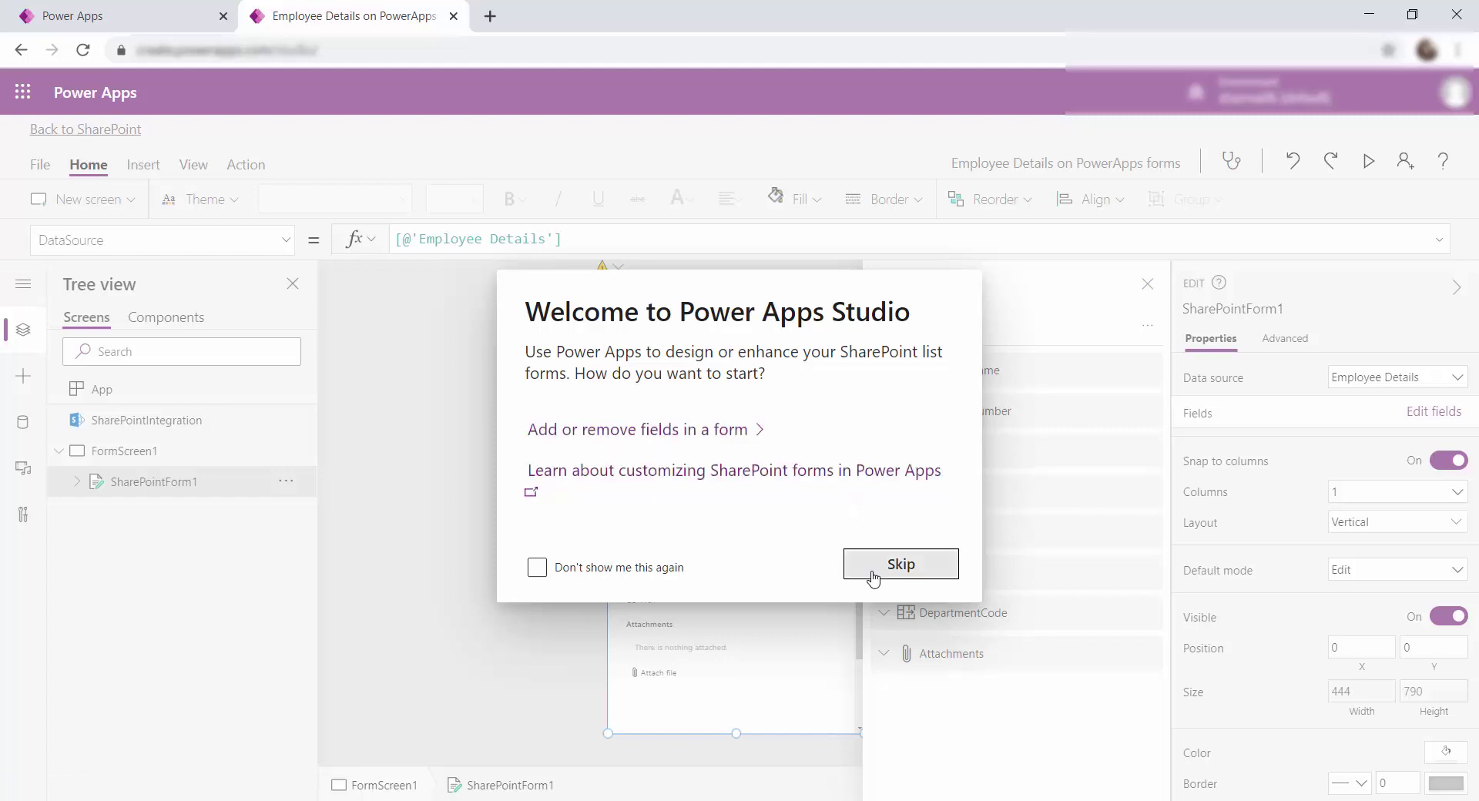
click(907, 563)
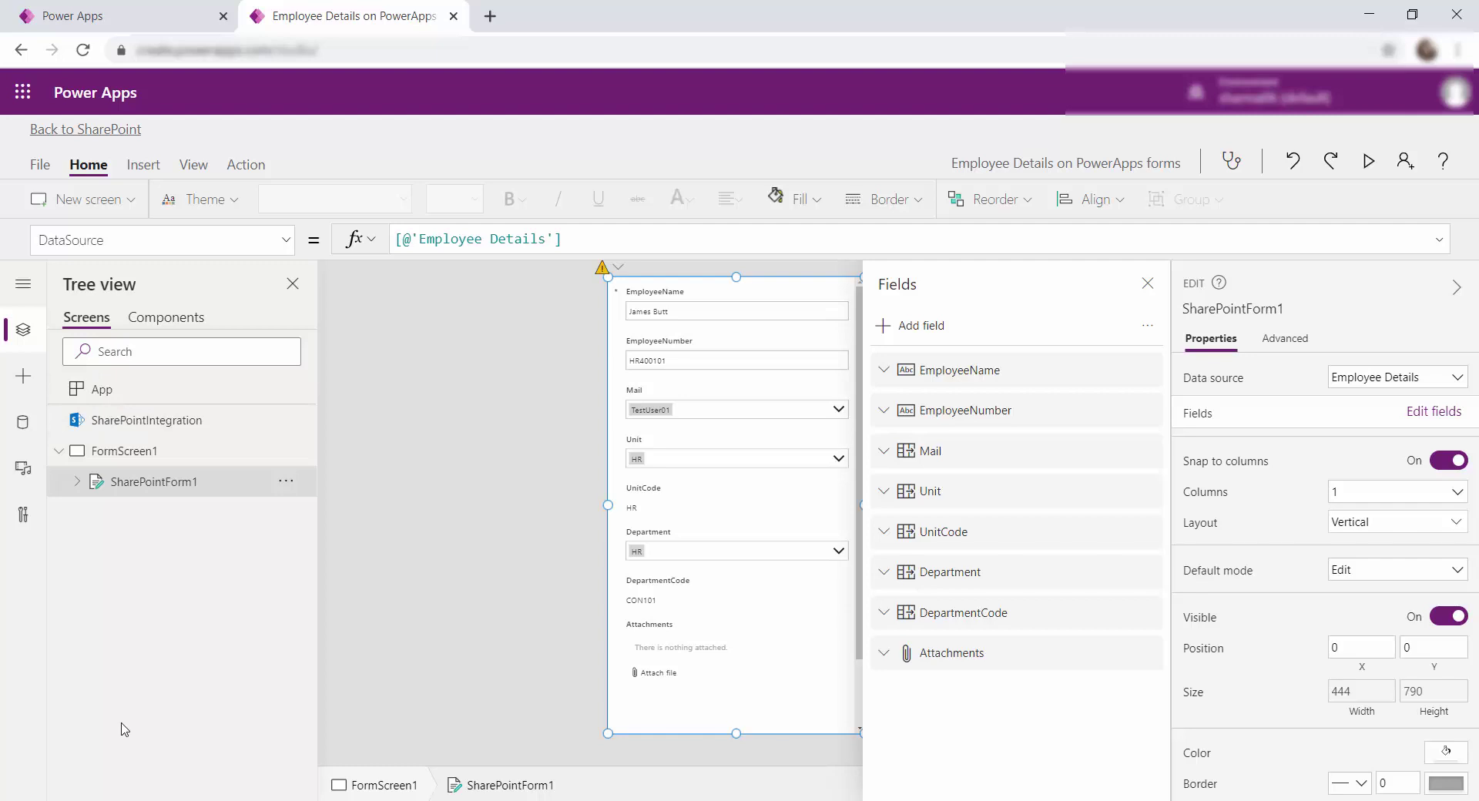
Look through the insertable controls, data sources and advanced tools of the studio, ending on the screen tree
click(24, 389)
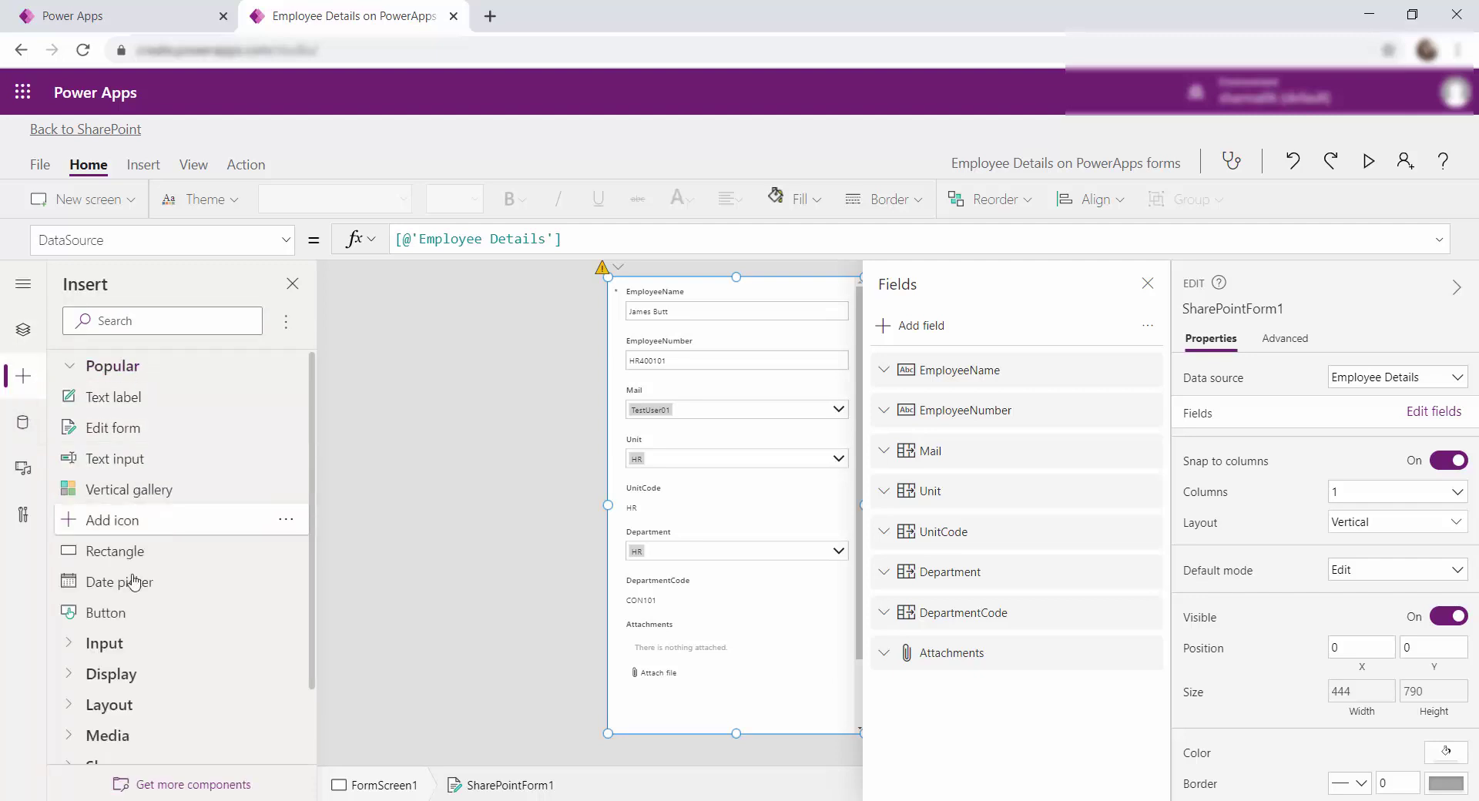
scroll(123, 685, down, 2)
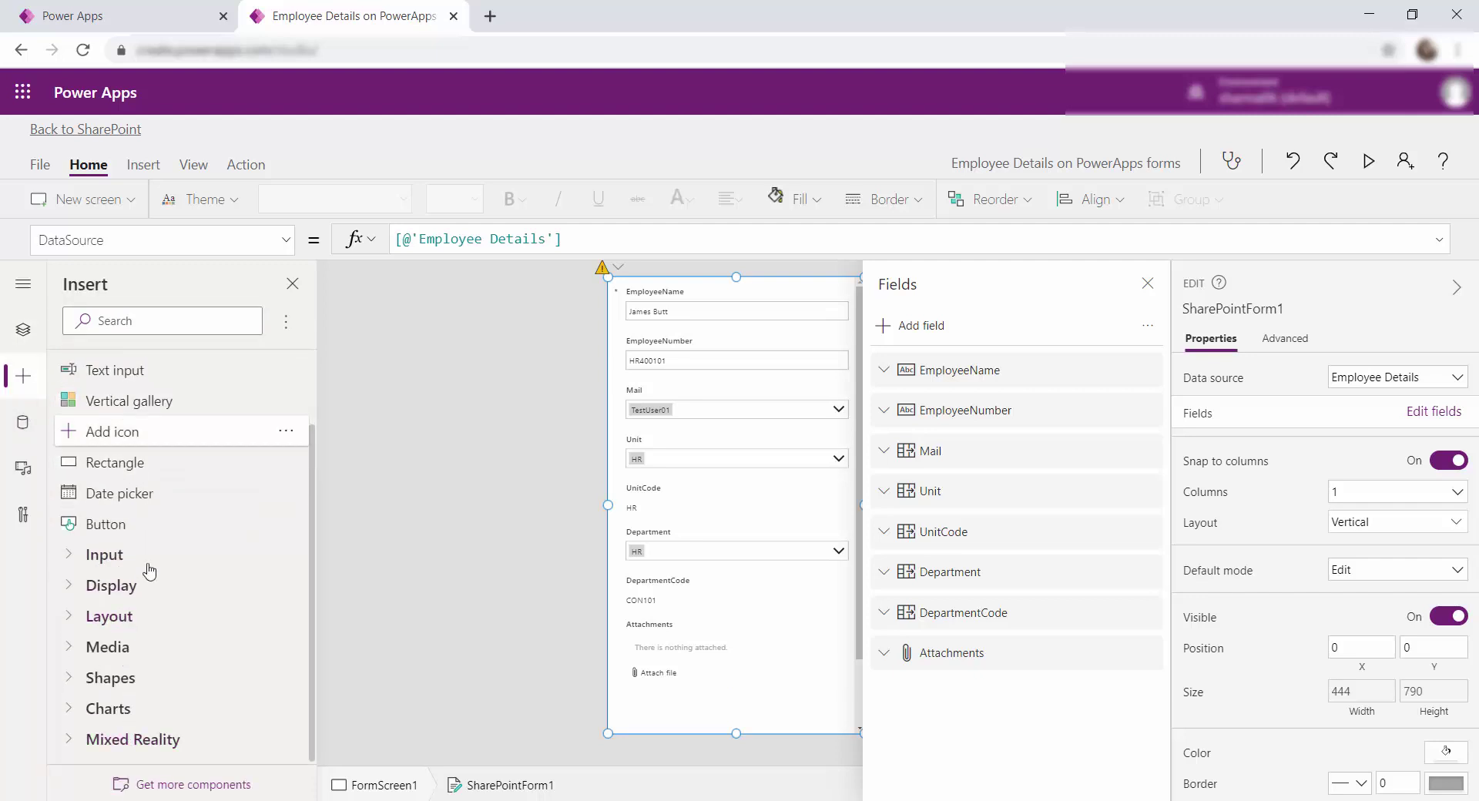
scroll(149, 571, up, 2)
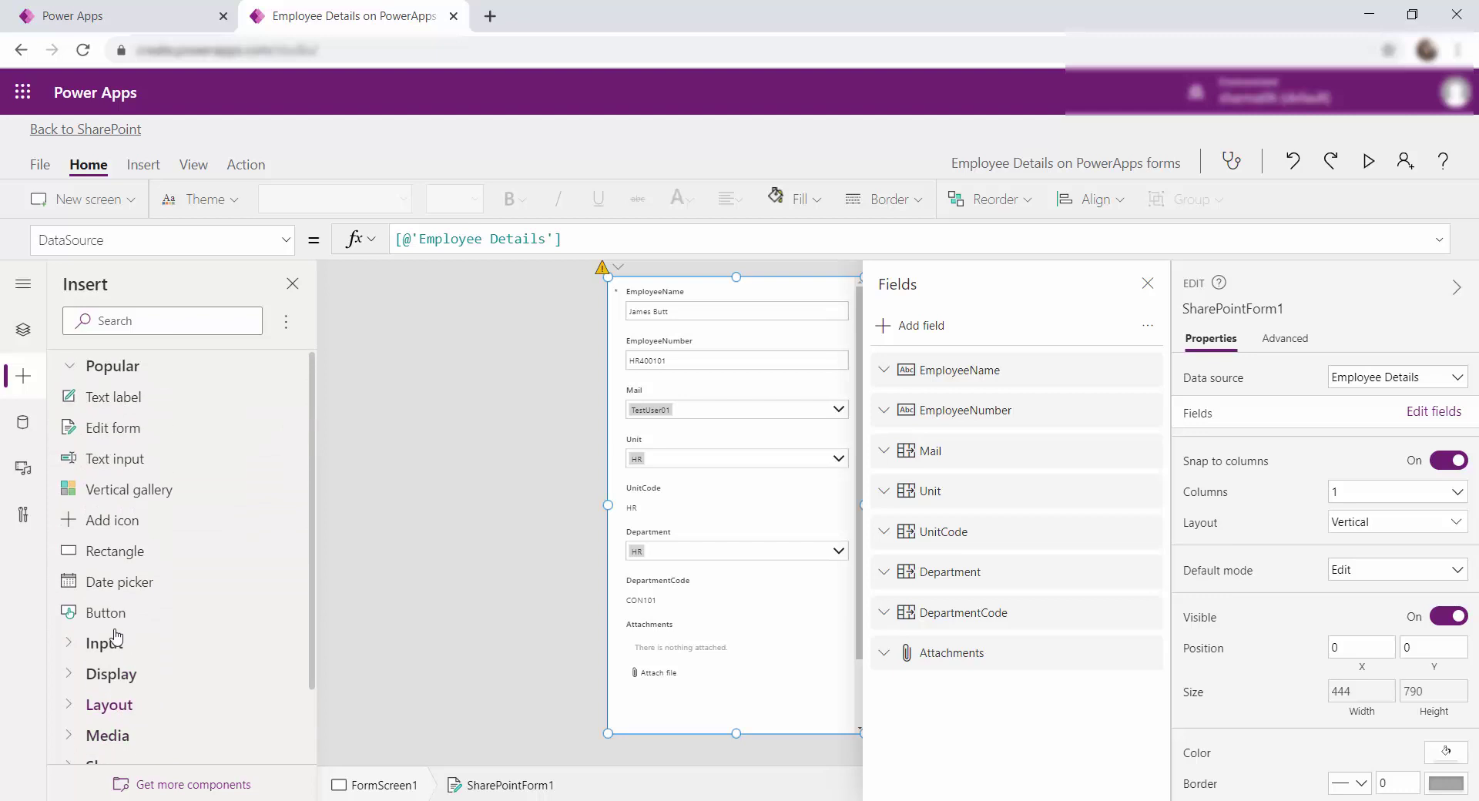
click(24, 432)
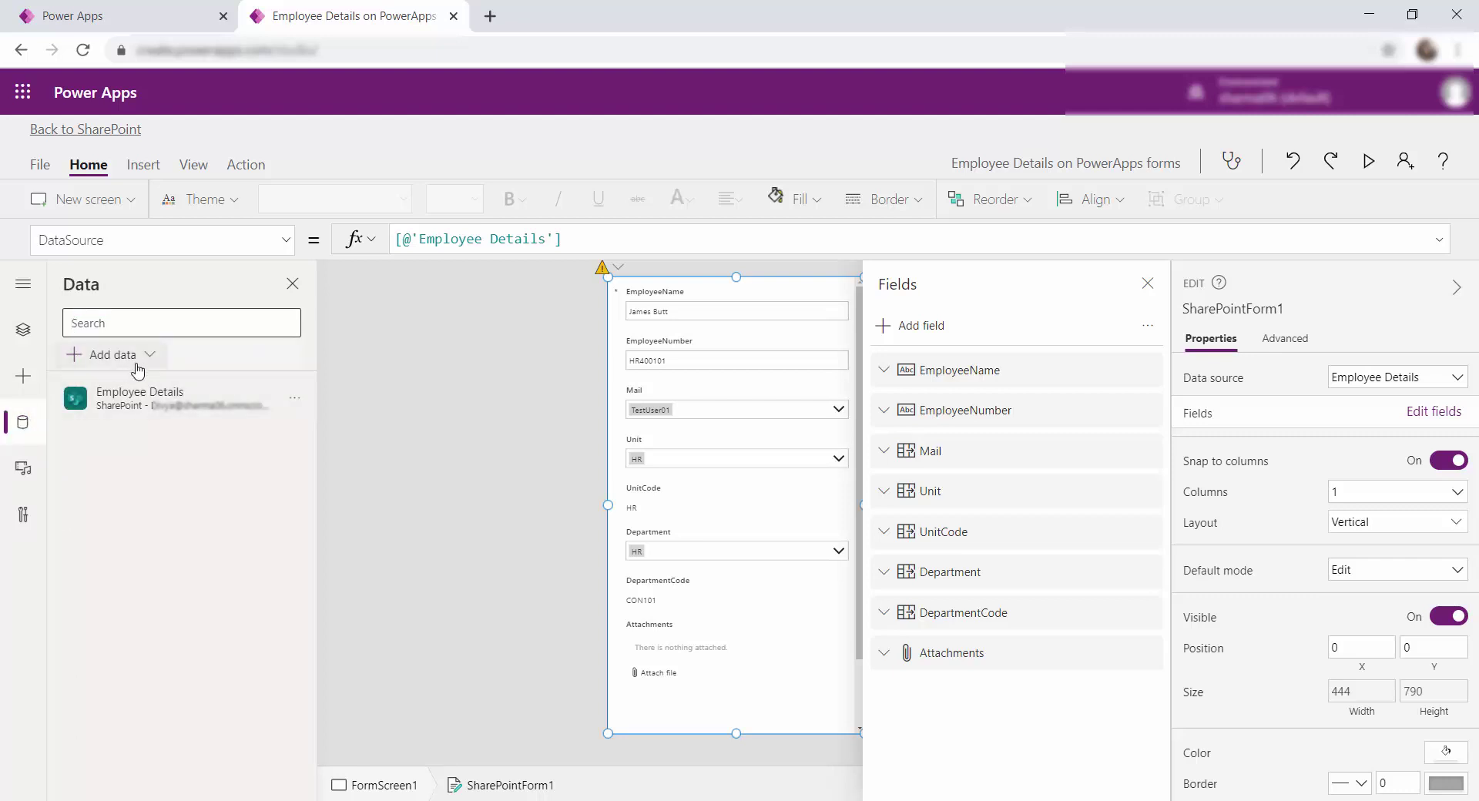
click(21, 515)
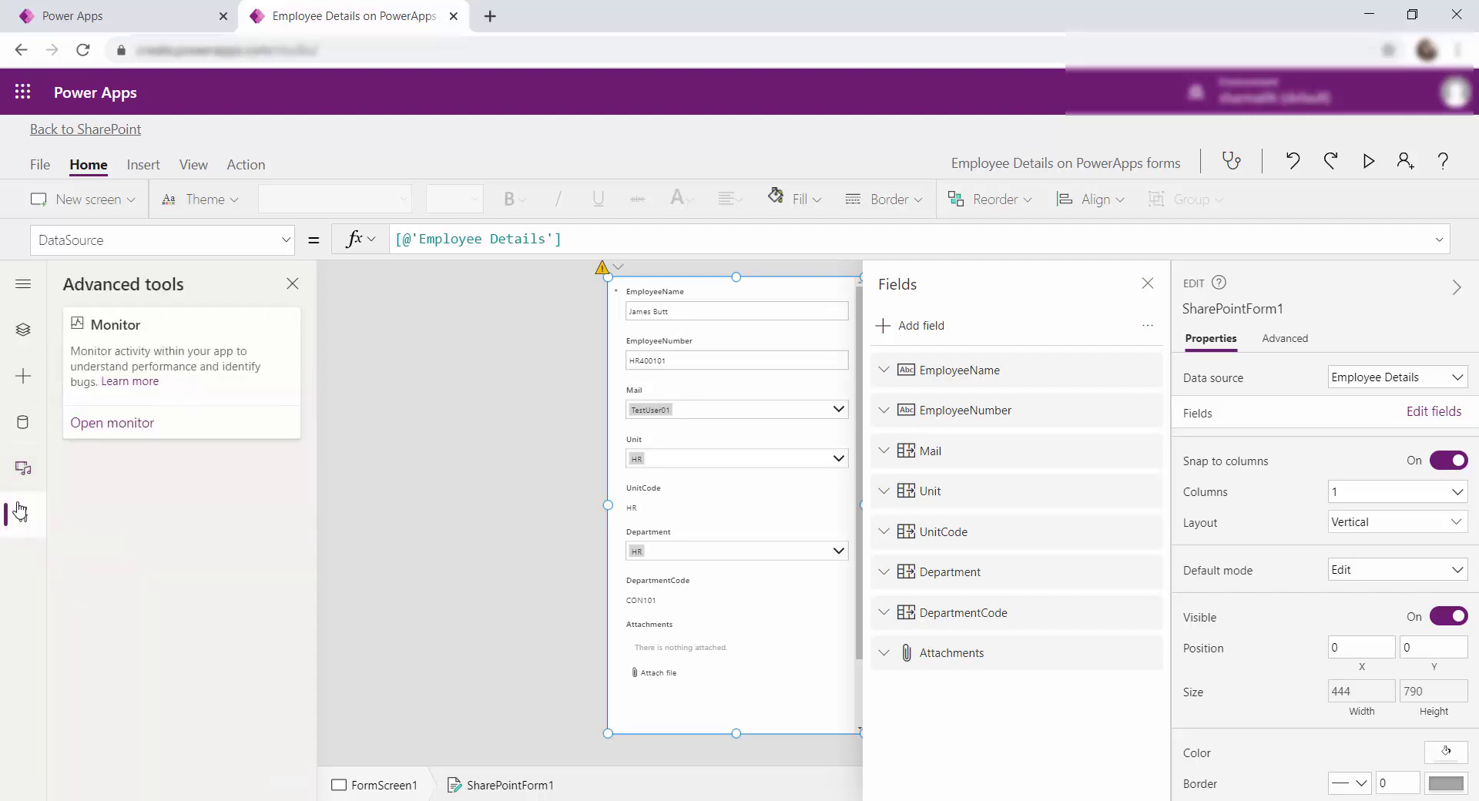
click(19, 380)
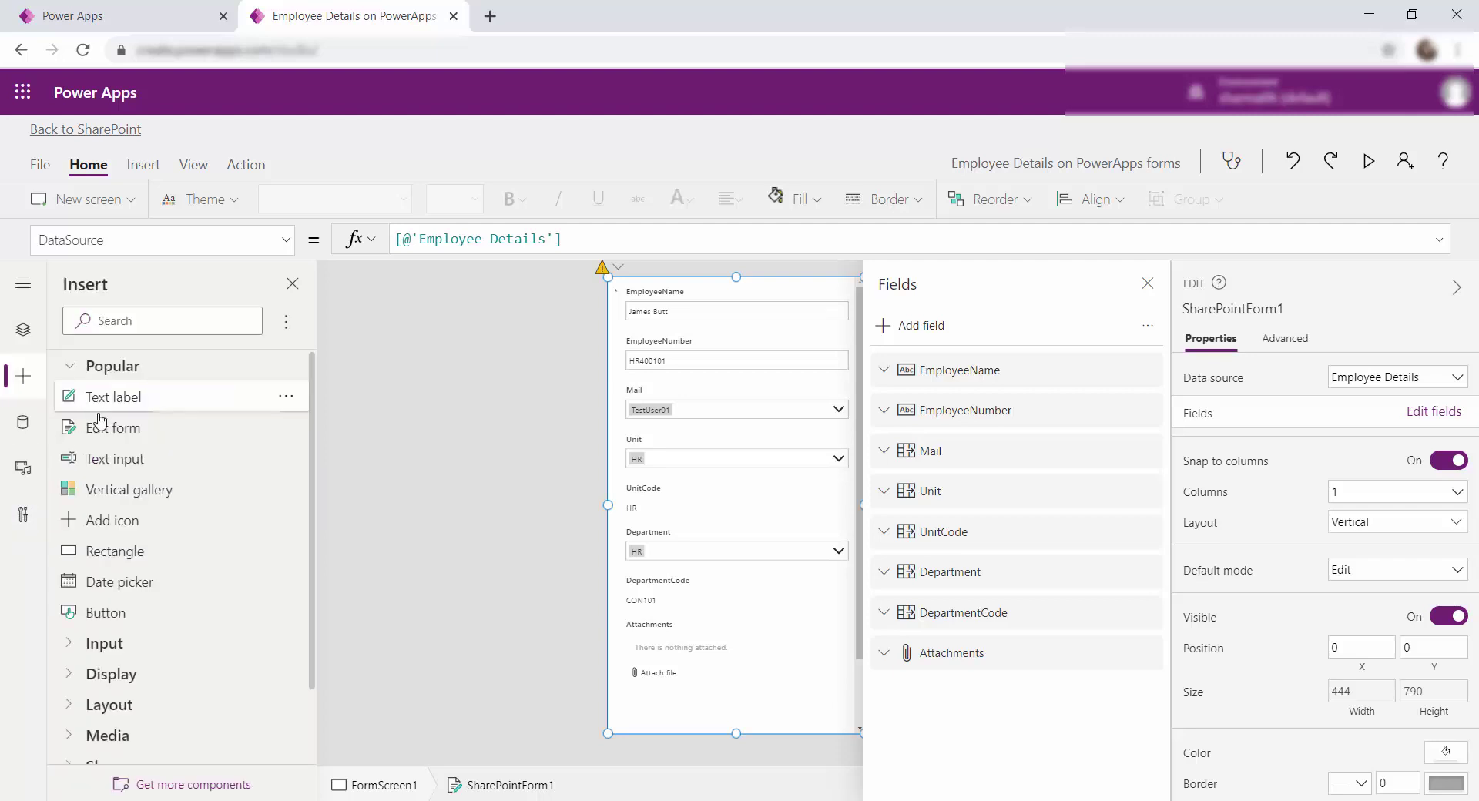
click(24, 335)
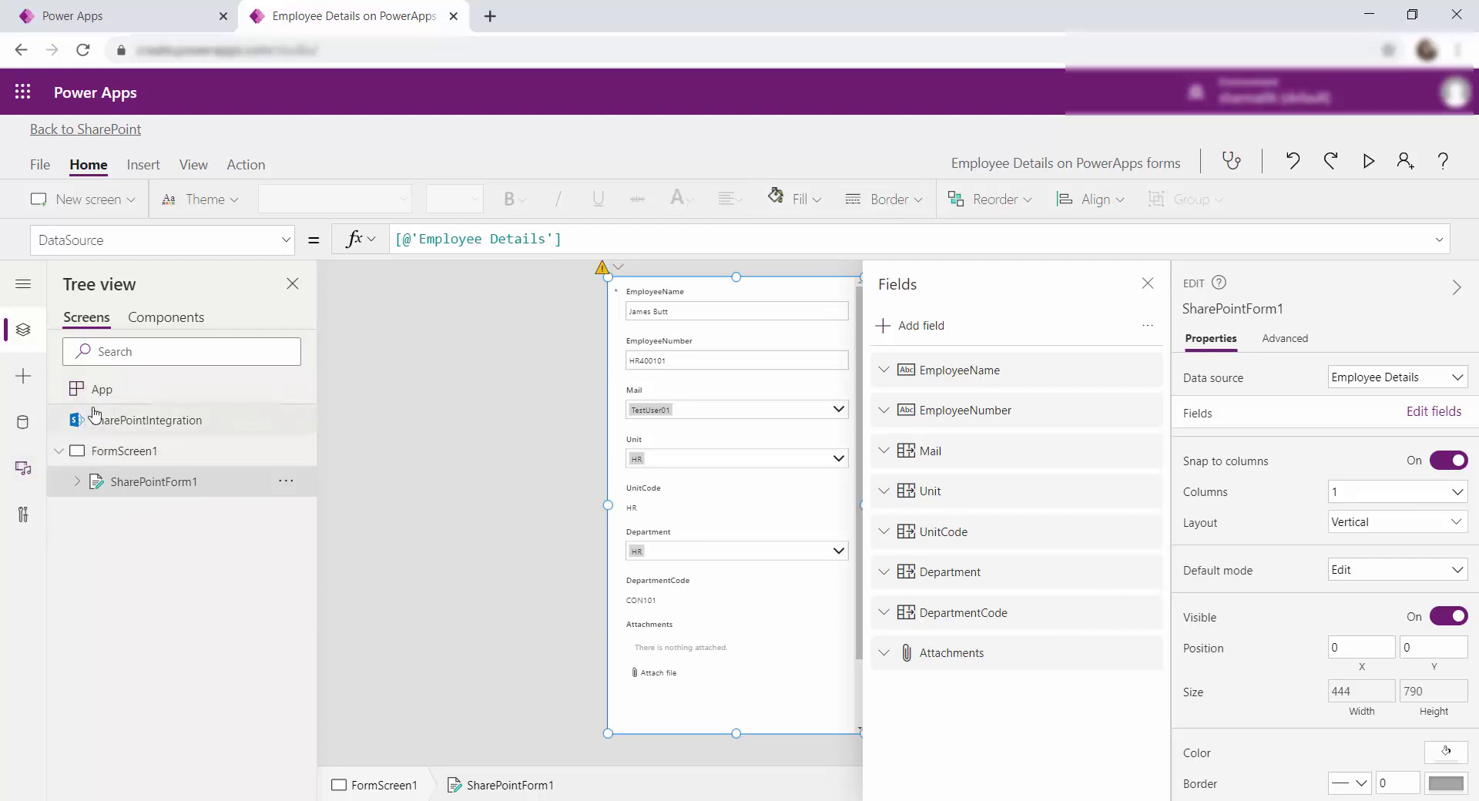
Review the formula properties available for the App object
click(152, 395)
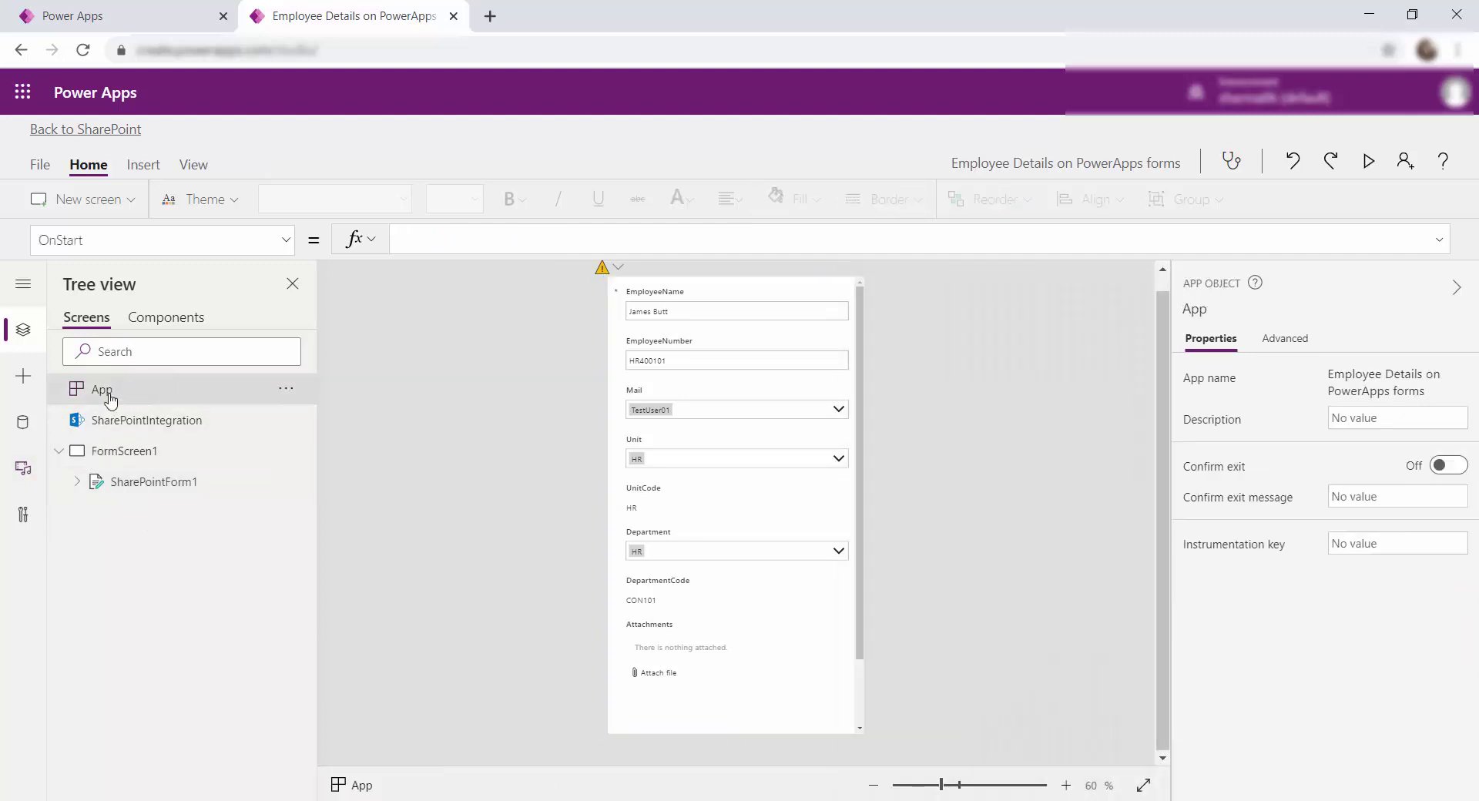
click(288, 245)
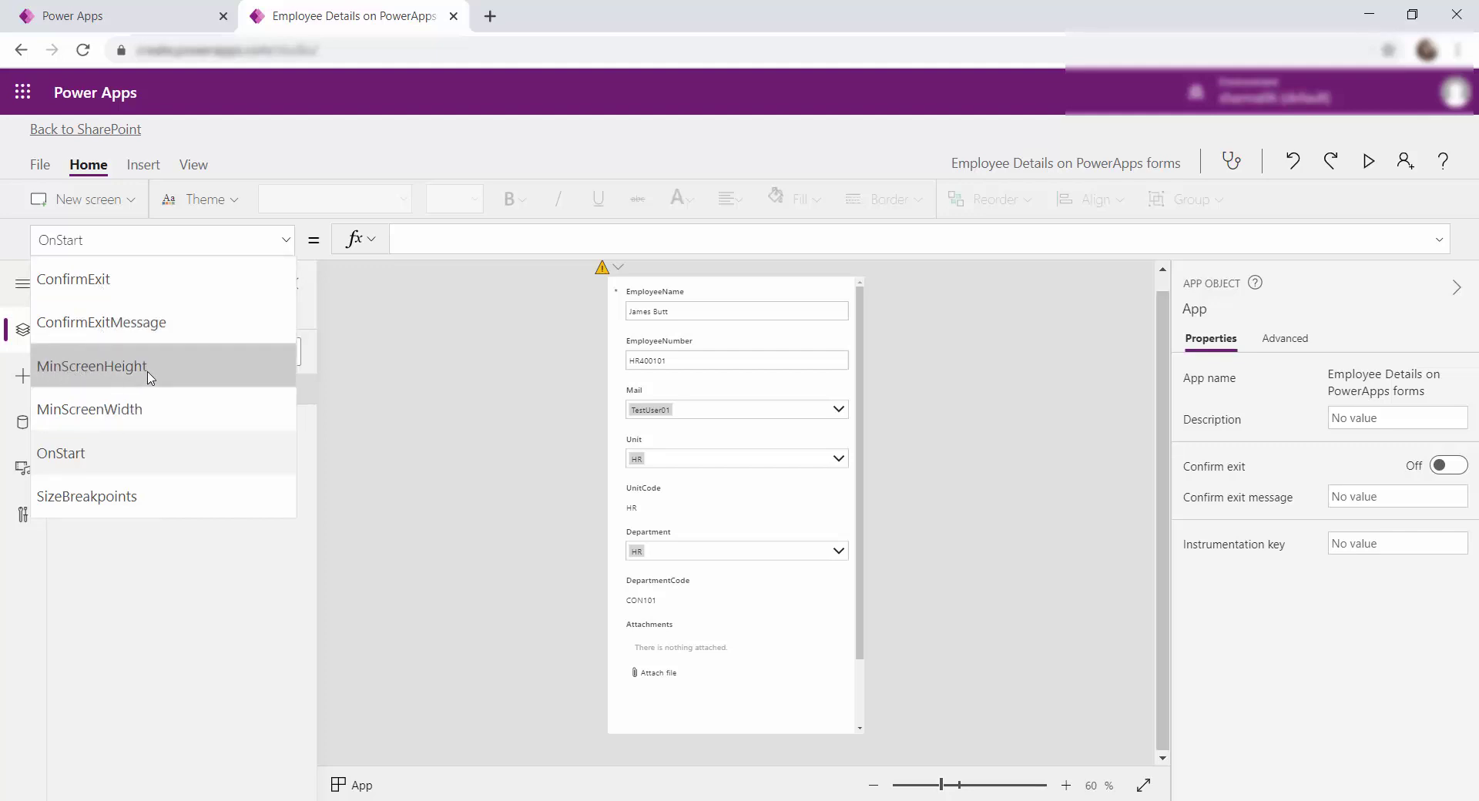
click(165, 577)
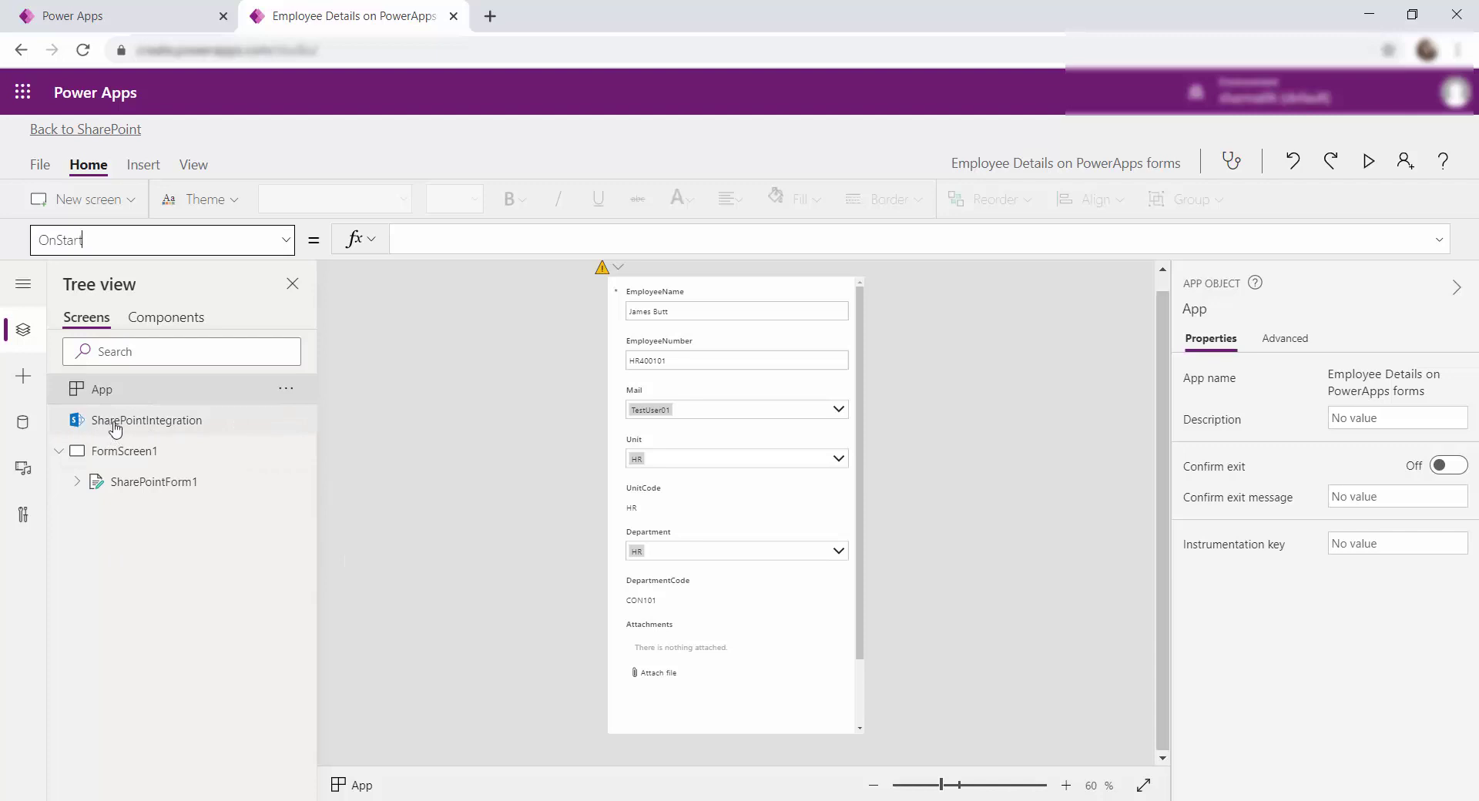
Examine the DataSource formula of SharePointIntegration and the list of its other properties
click(176, 421)
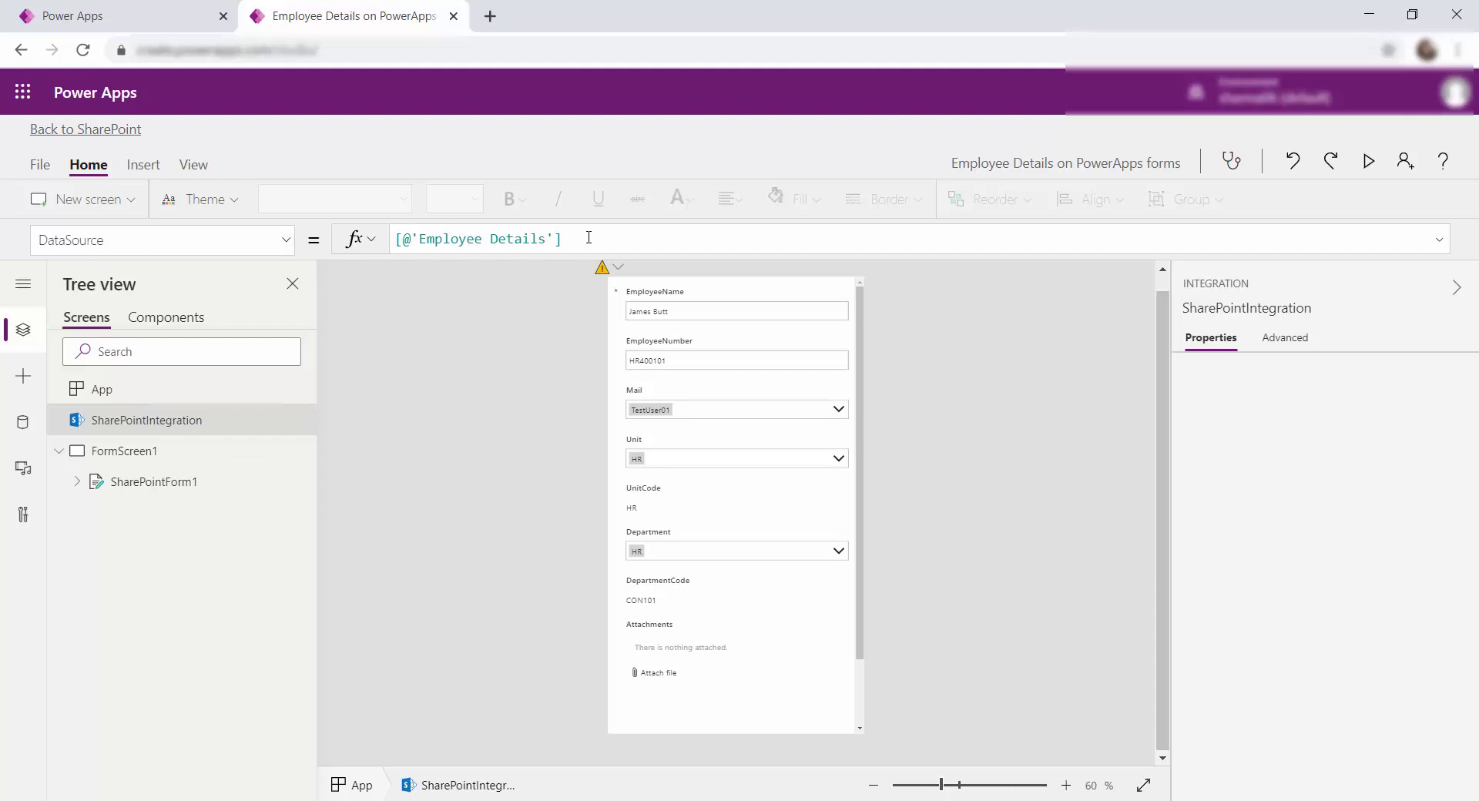
triple_click(464, 238)
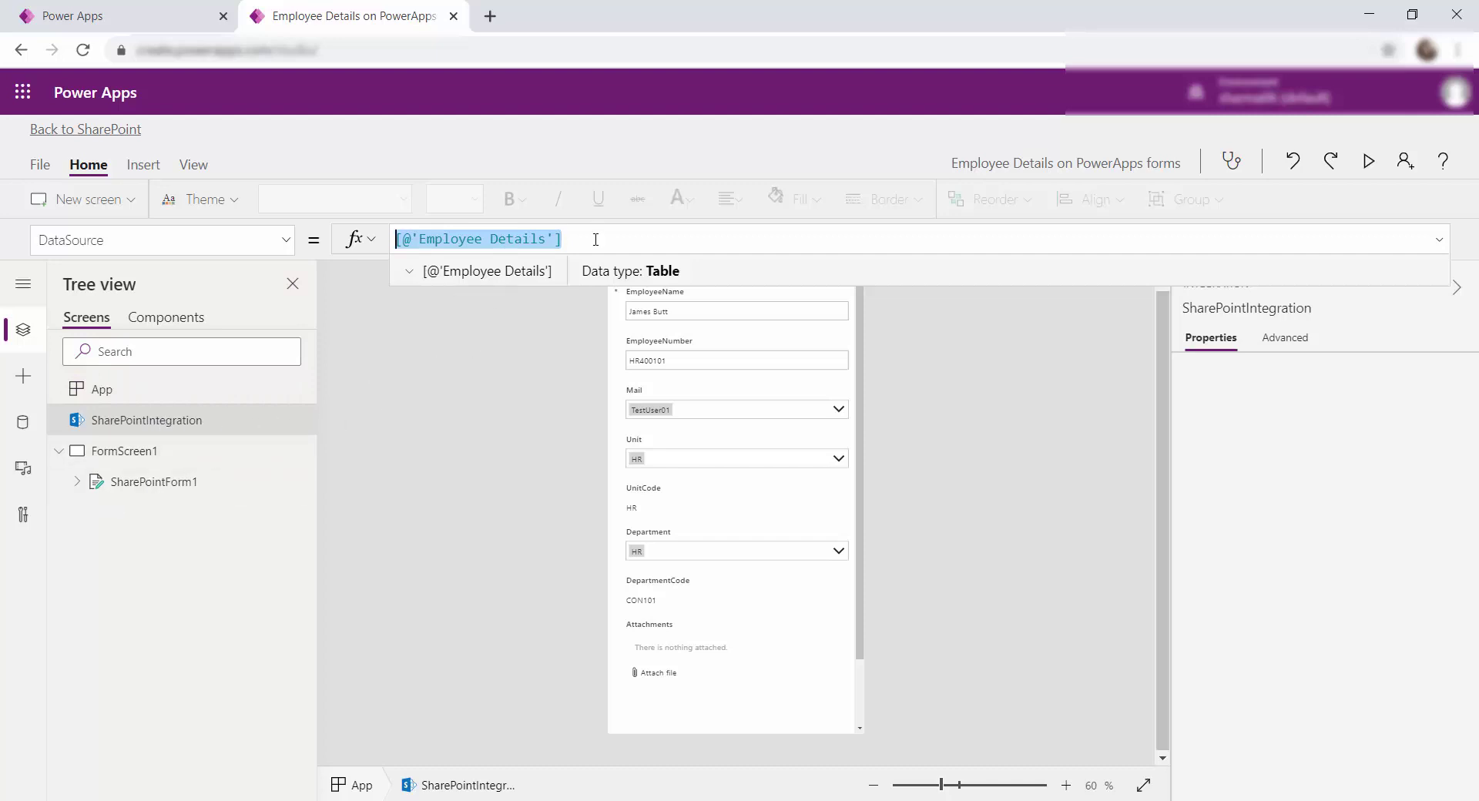
click(235, 445)
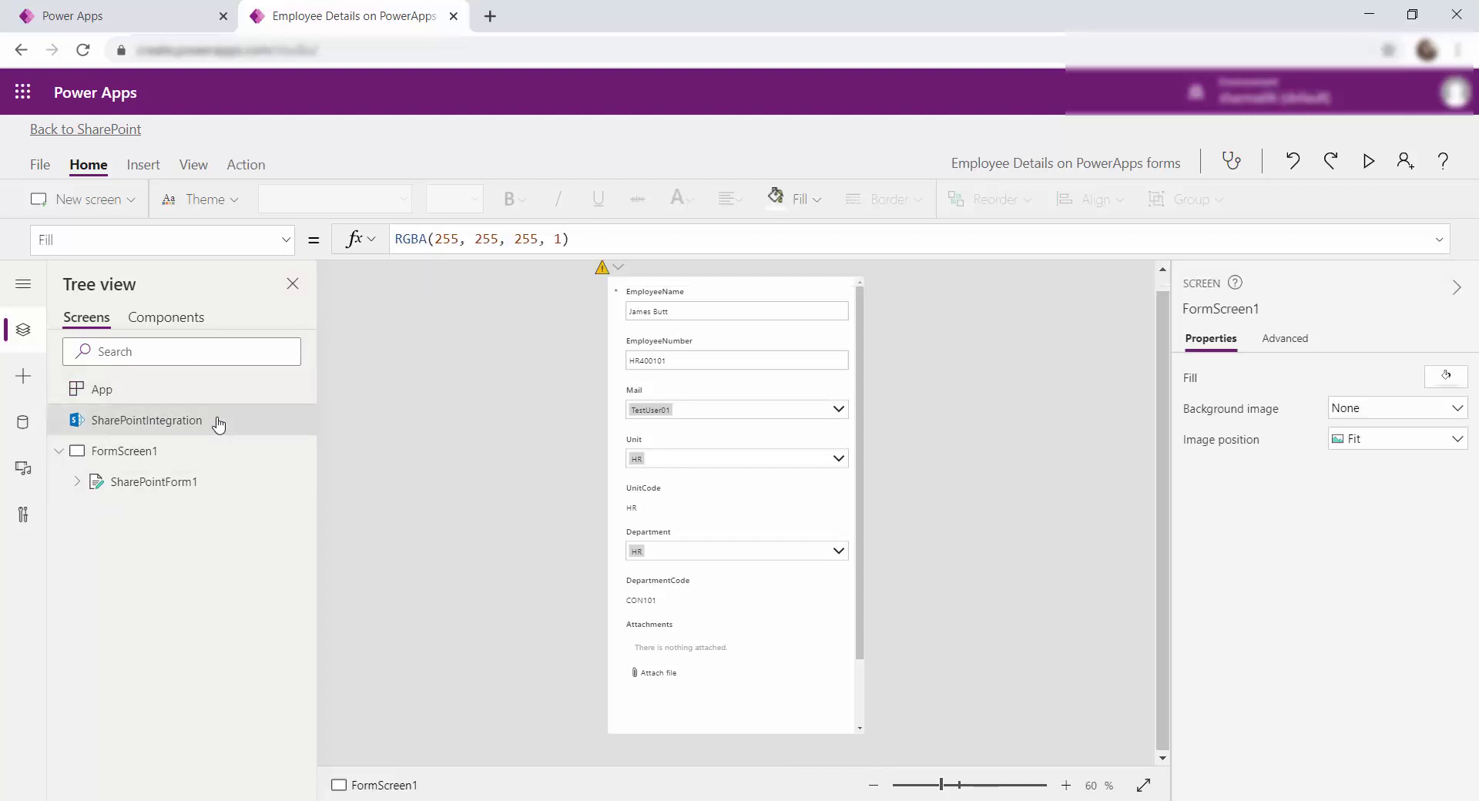
click(219, 424)
click(286, 241)
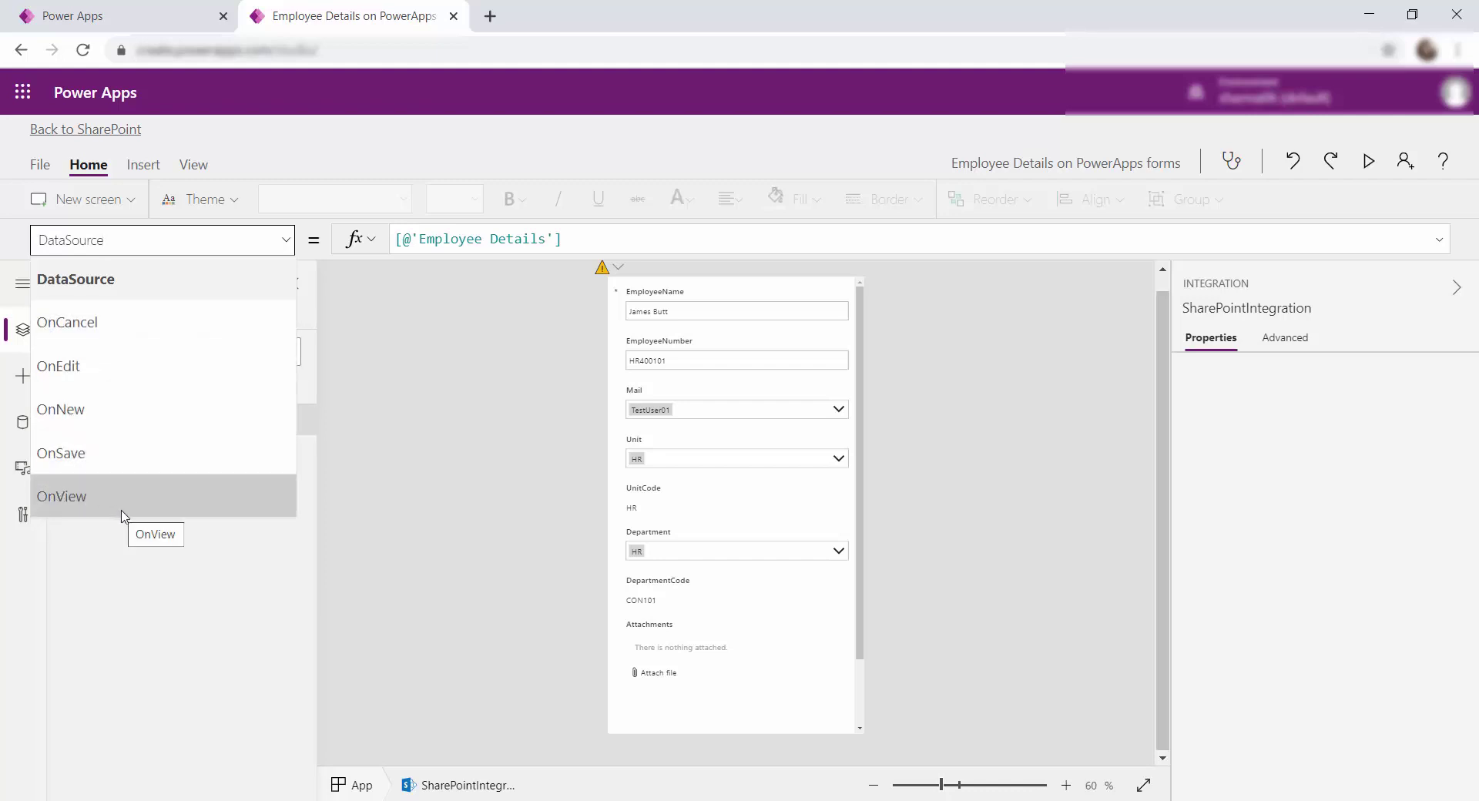
click(435, 435)
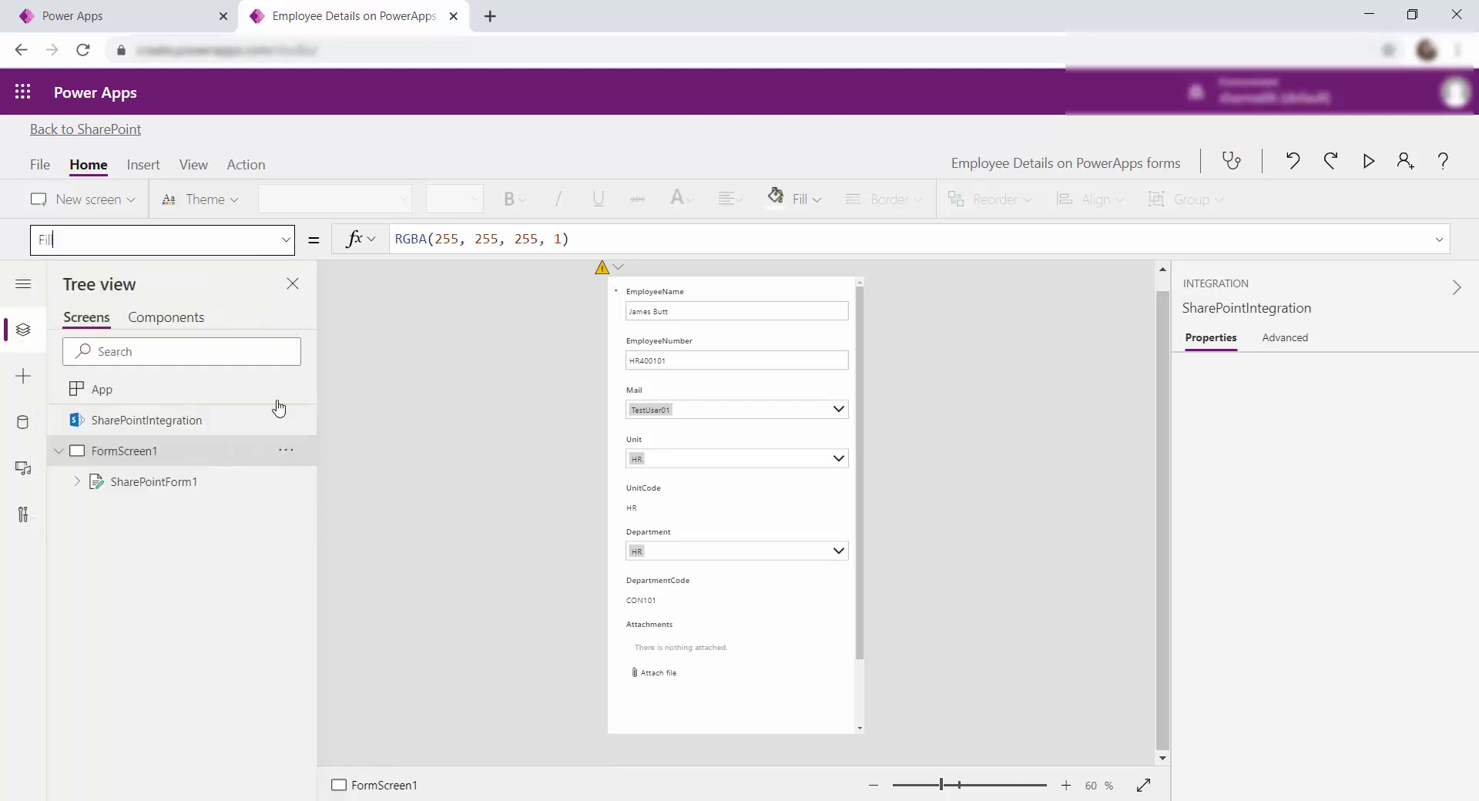
Expand FormScreen1 and SharePointForm1 in the tree to show the form's data cards
click(60, 451)
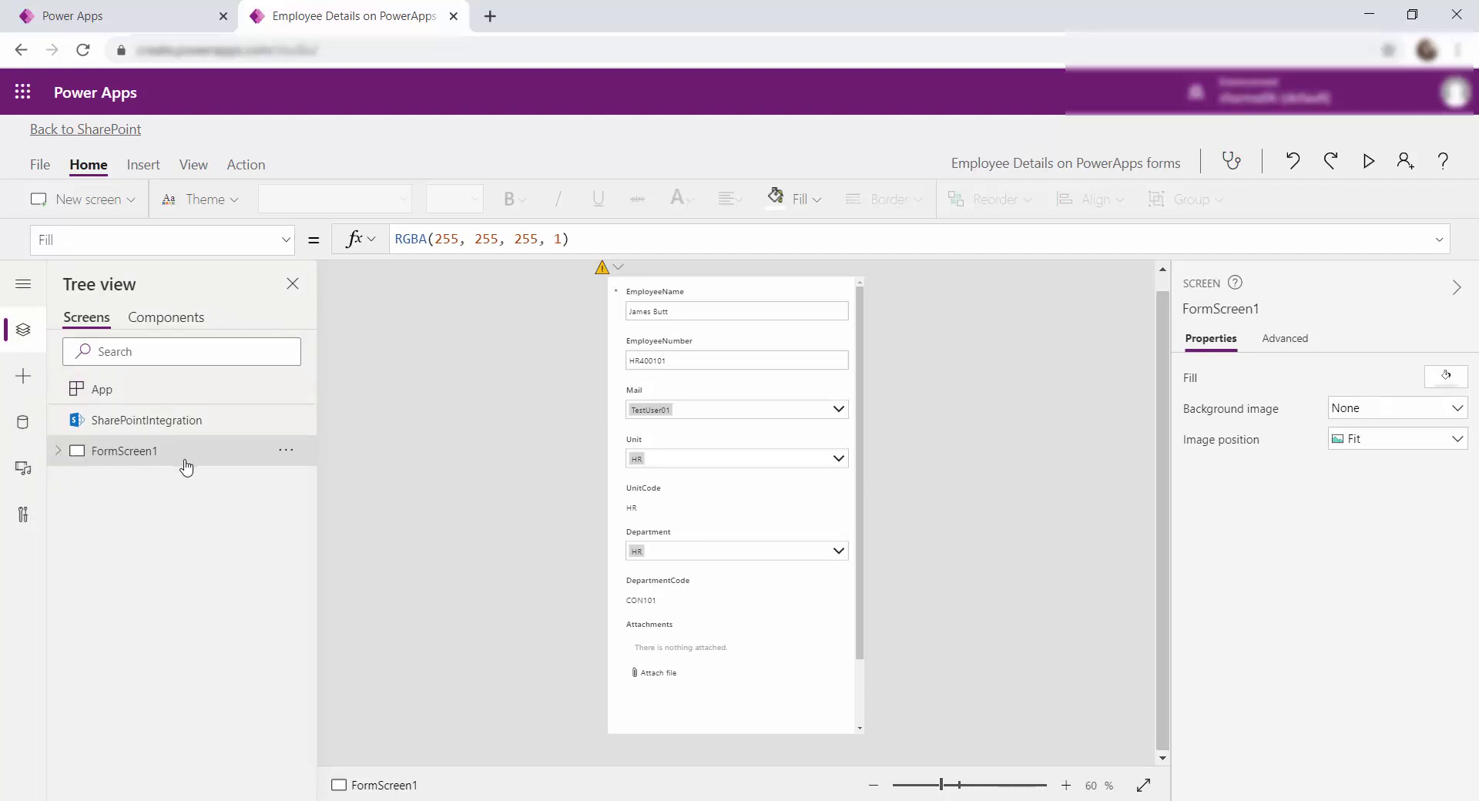
click(58, 453)
click(77, 482)
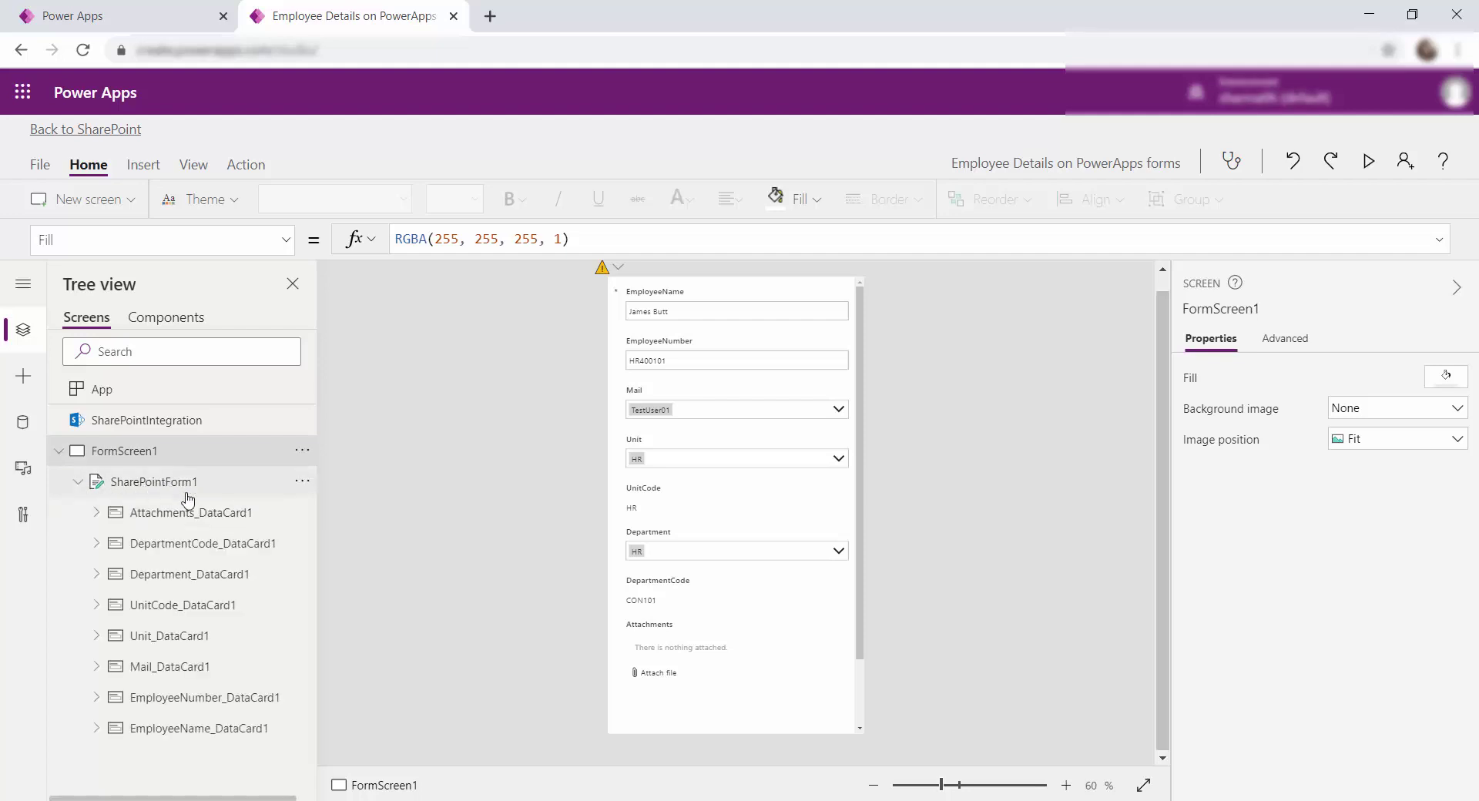
Inspect the Attachments, DepartmentCode, Department, UnitCode and Unit data cards one by one on the form
click(165, 515)
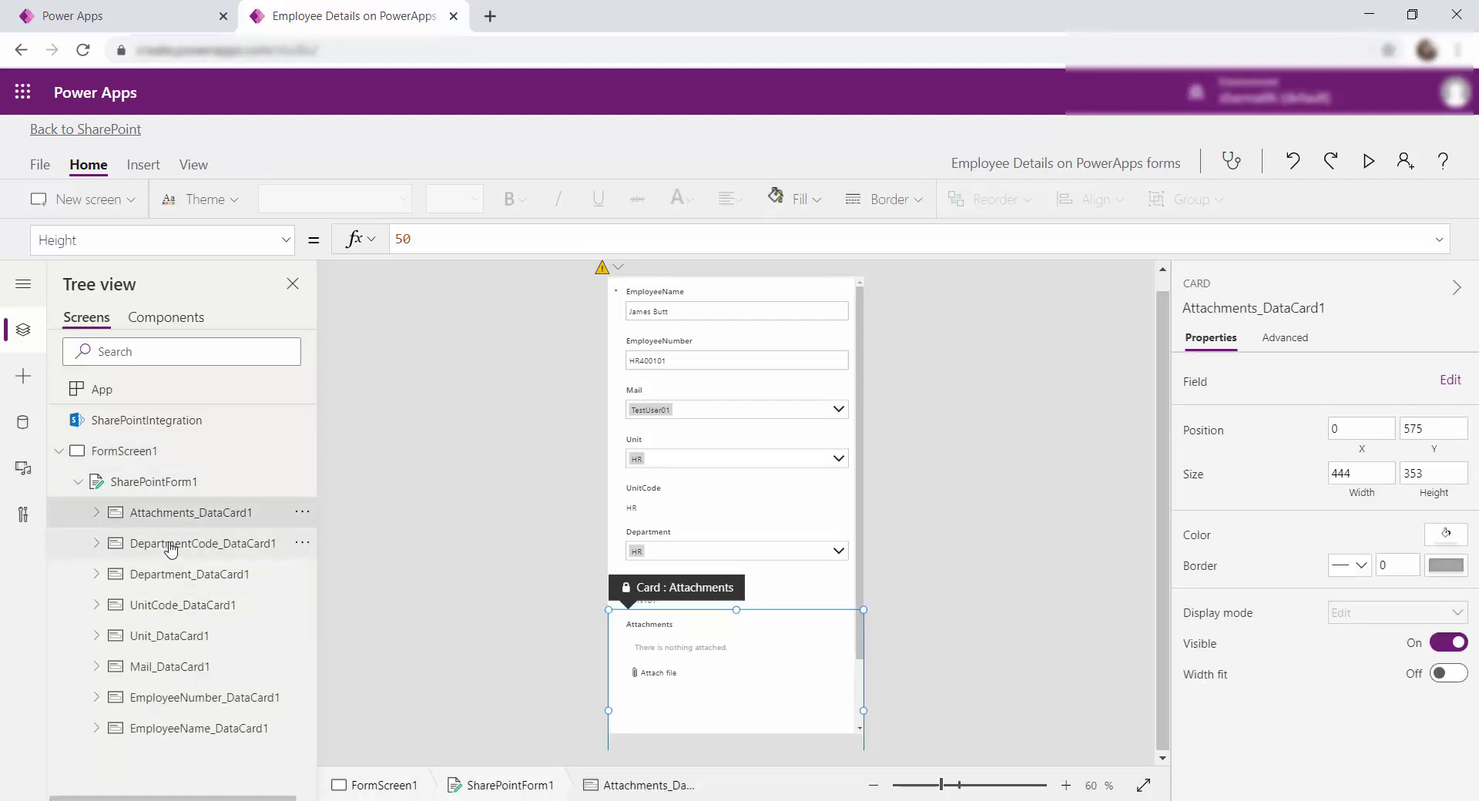
click(171, 548)
click(161, 572)
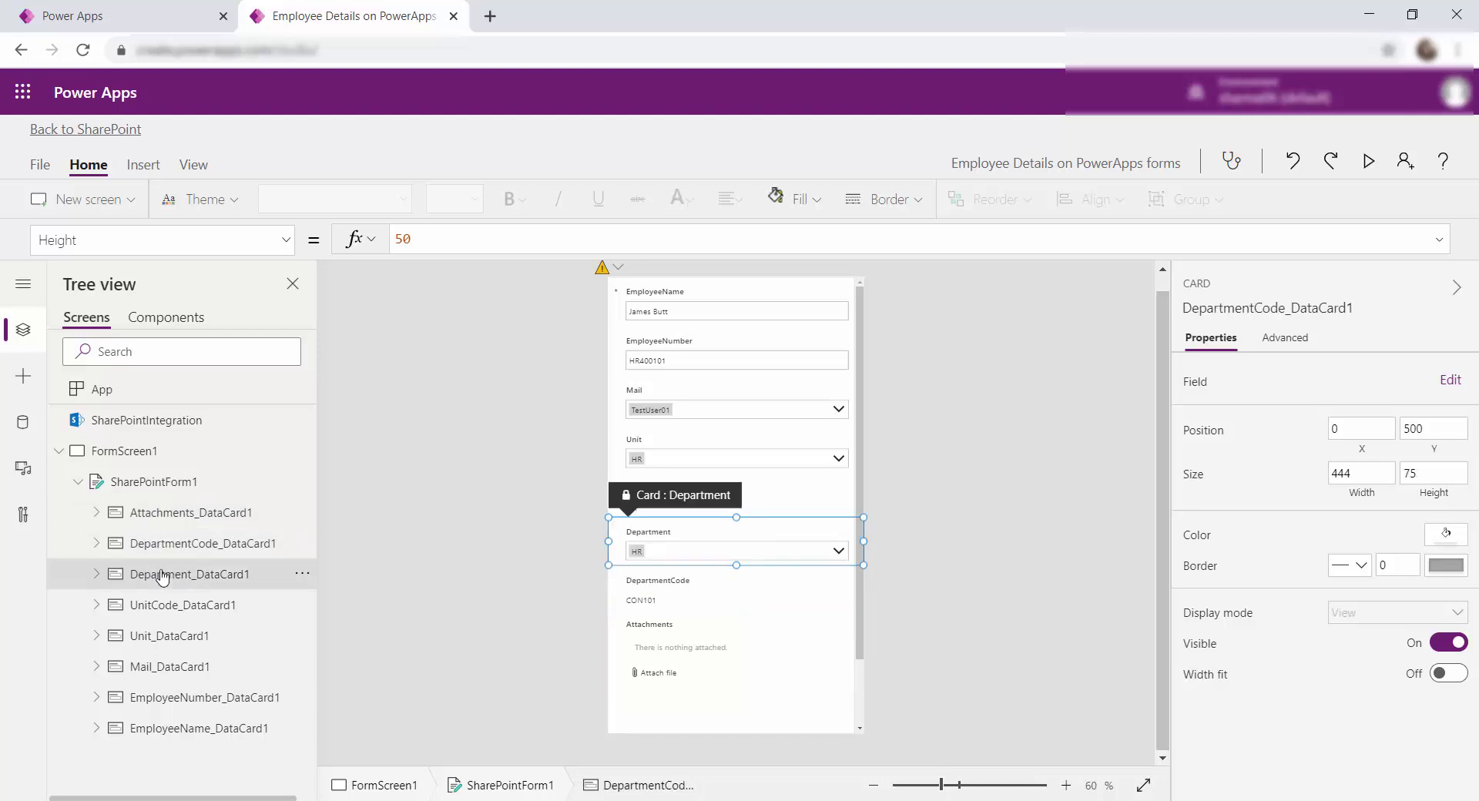
click(162, 609)
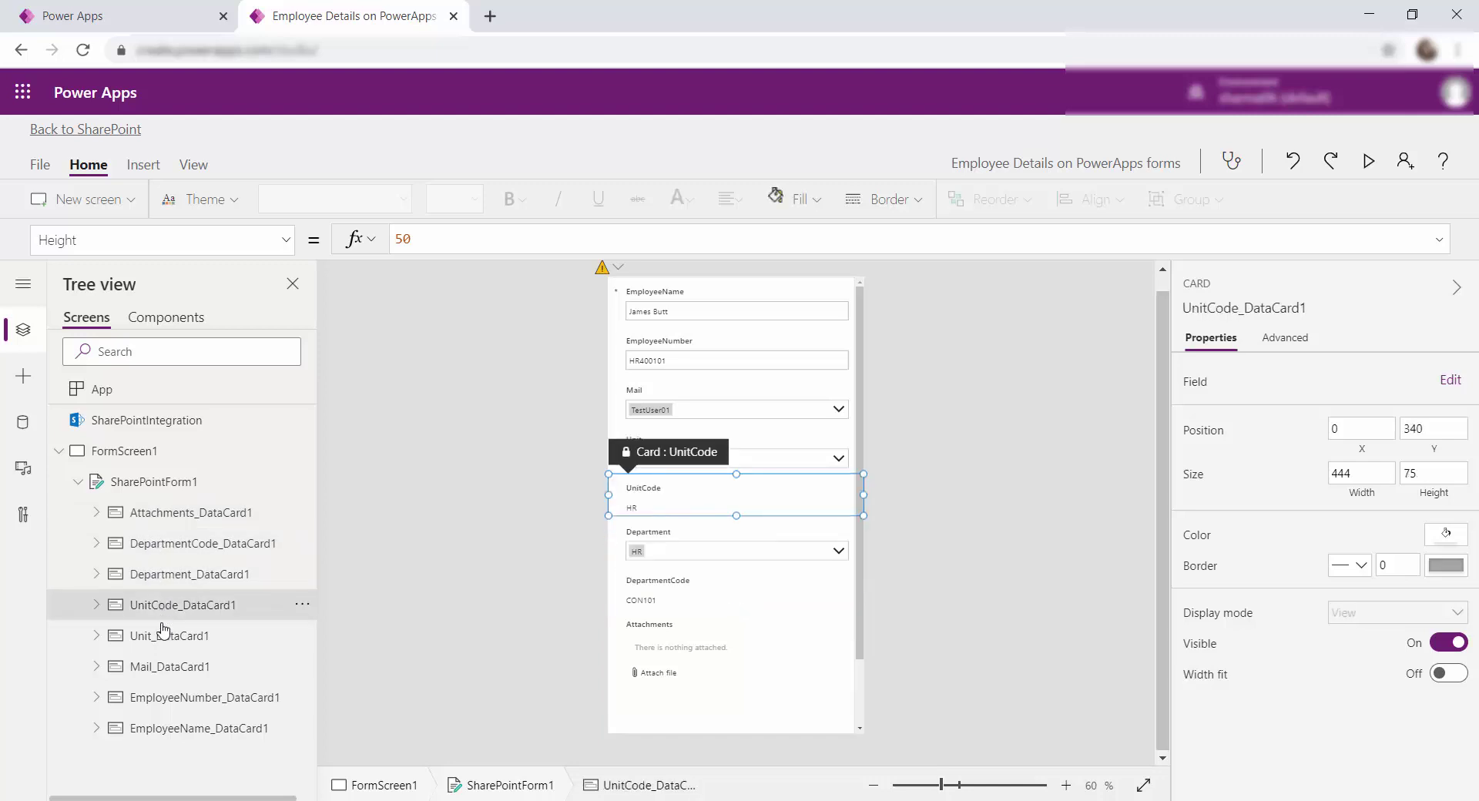
click(159, 637)
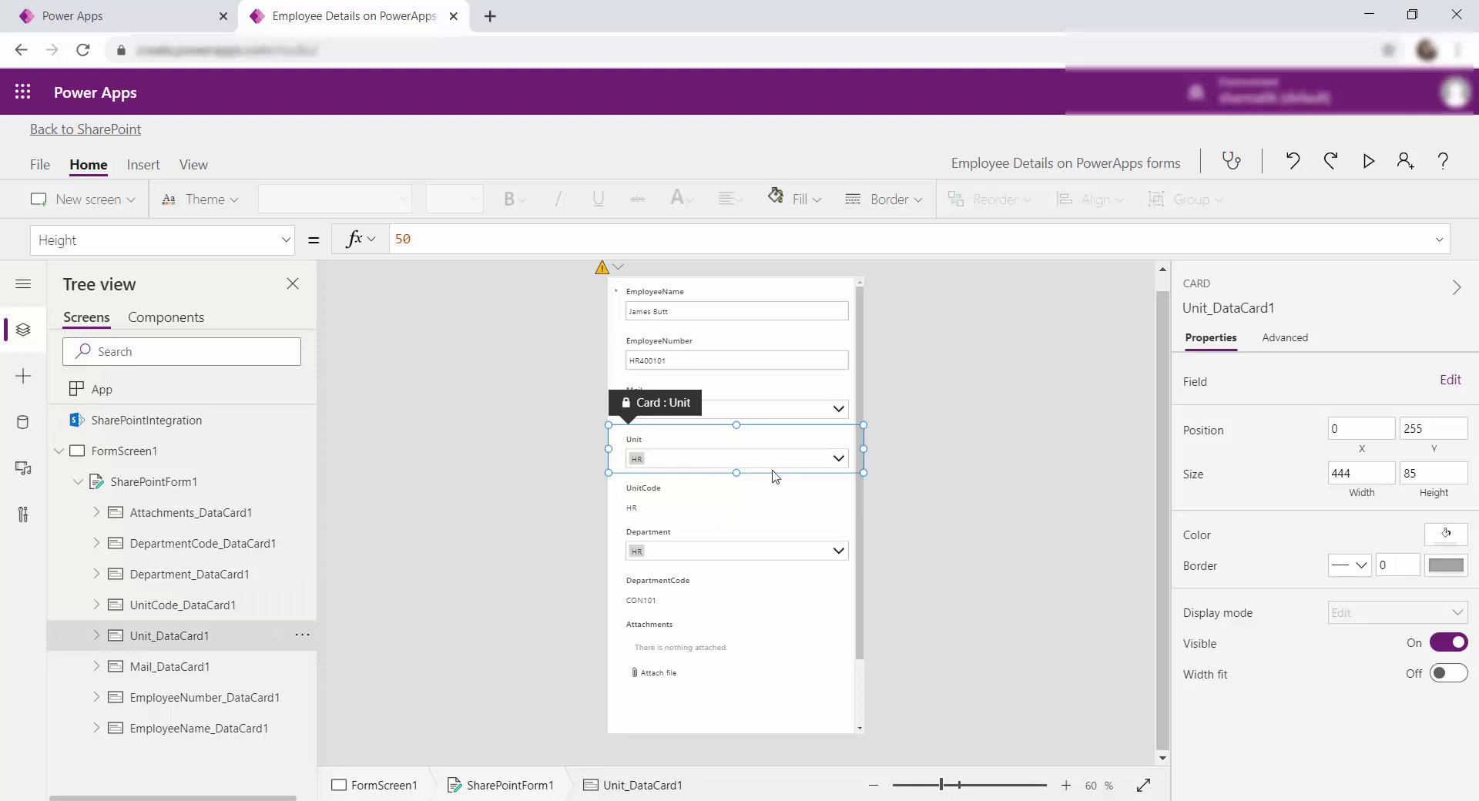
click(1066, 785)
click(1066, 785)
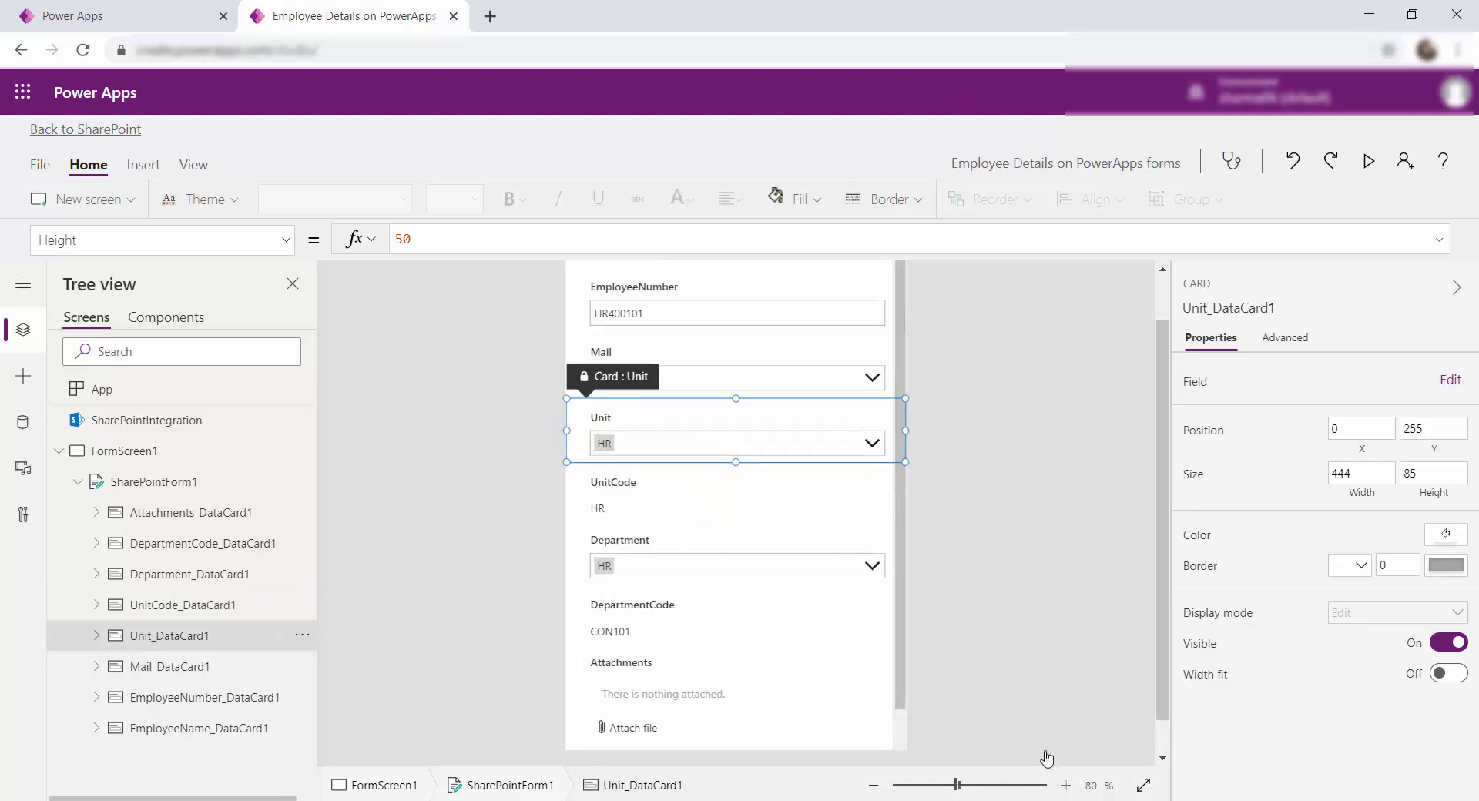
Inspect the Mail, EmployeeNumber, EmployeeName and Attachments data cards one by one on the form
click(158, 667)
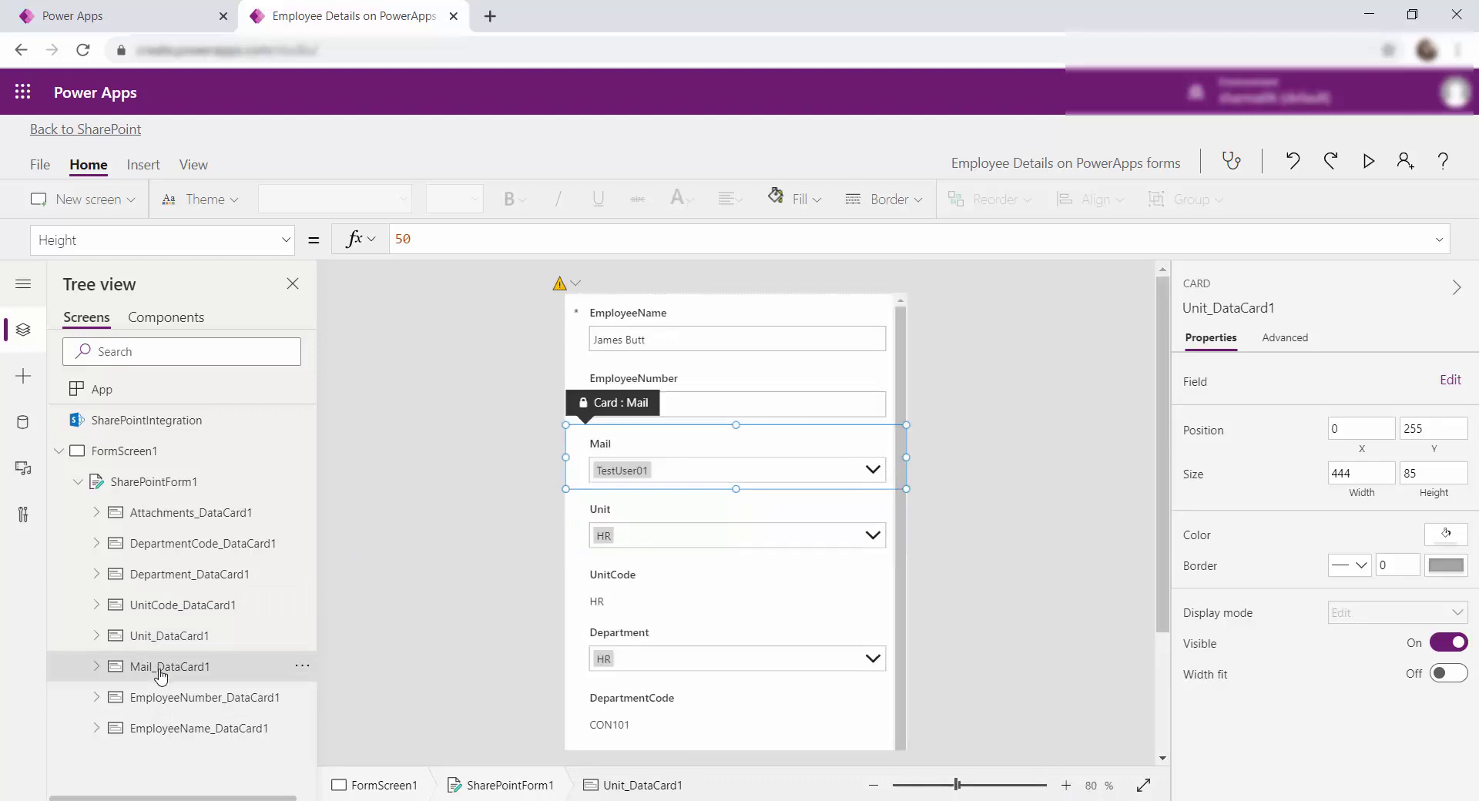
click(160, 697)
click(164, 728)
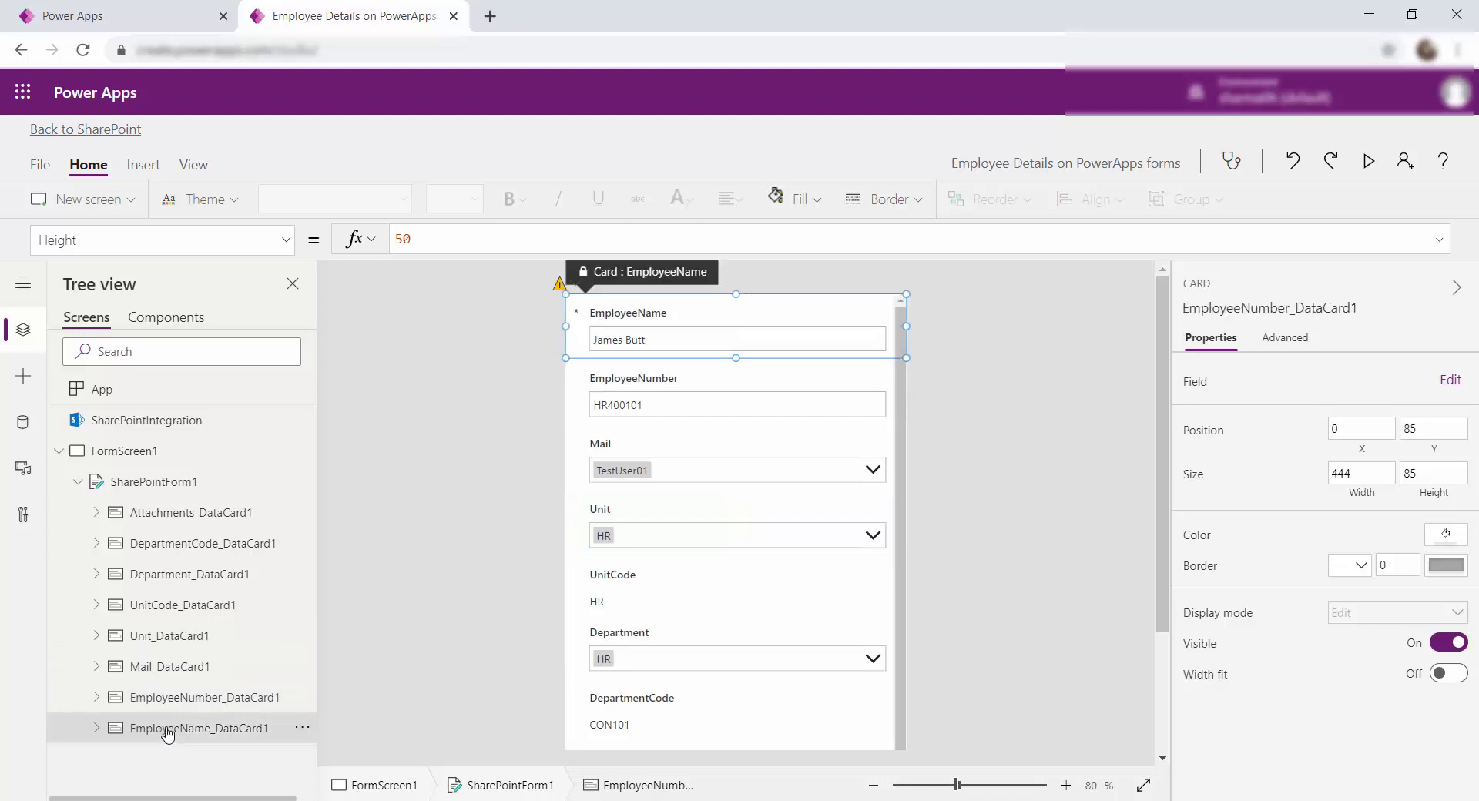
click(152, 513)
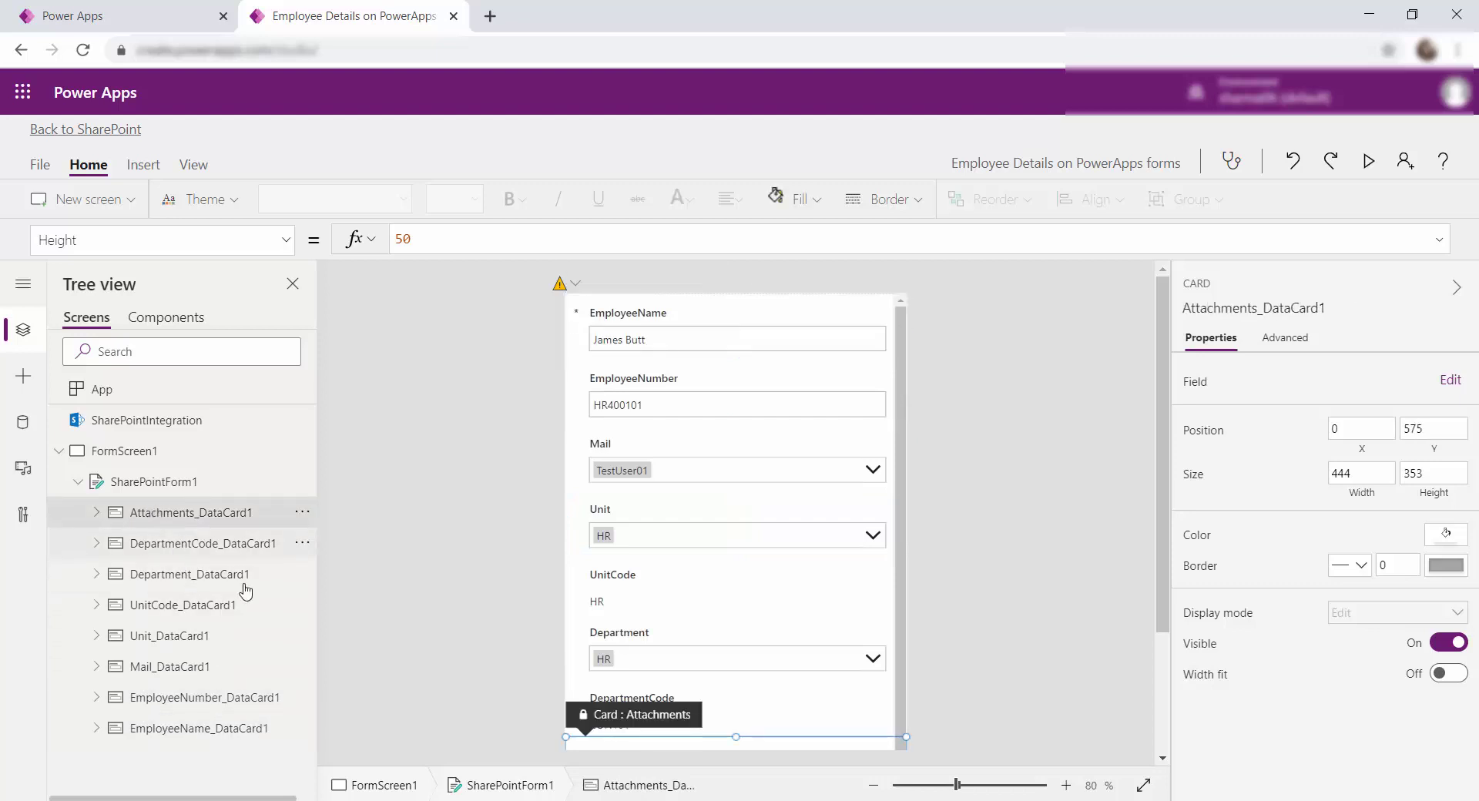
Inspect the Department data card with its list of choices, and the UnitCode data card
click(168, 576)
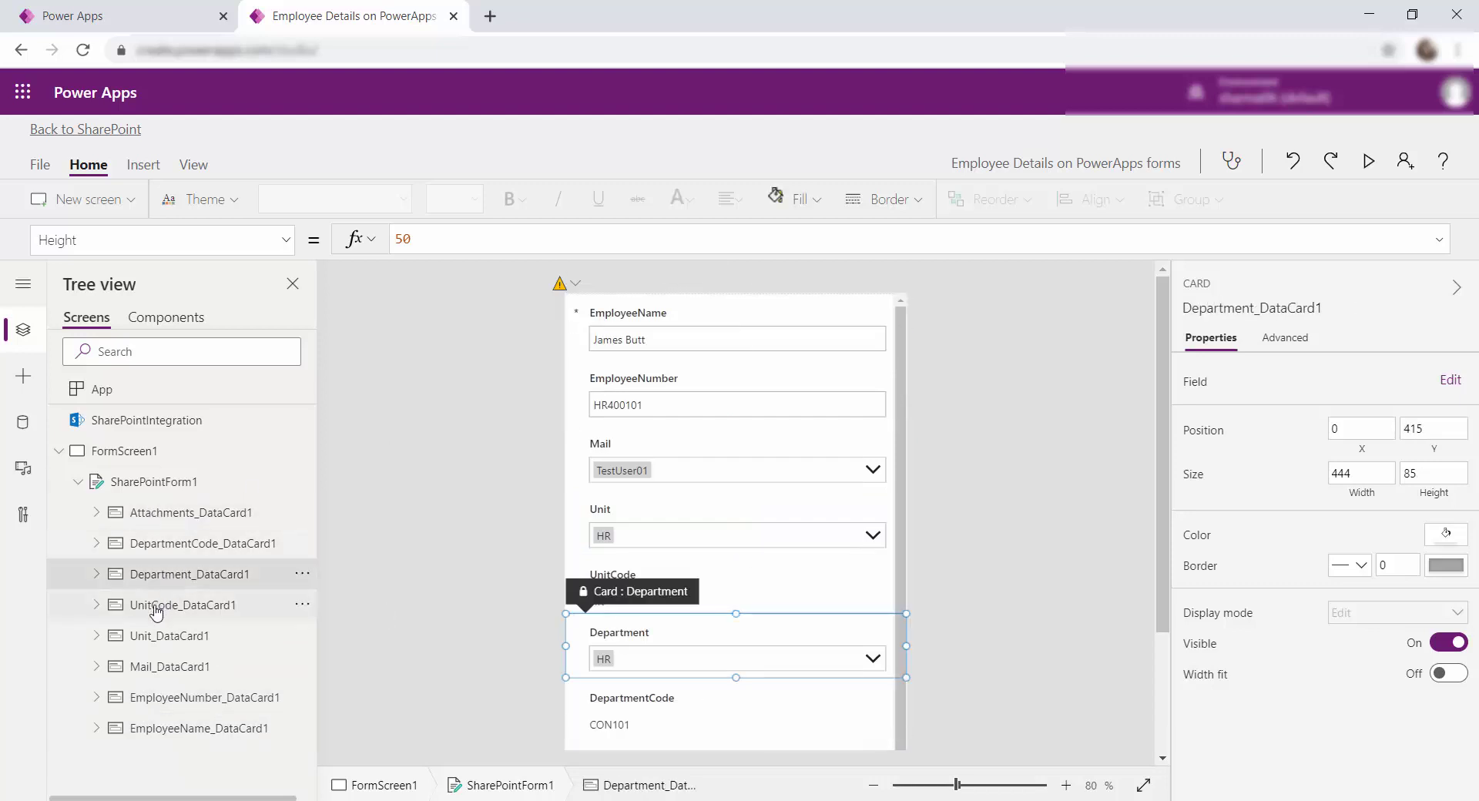
alt+click(876, 663)
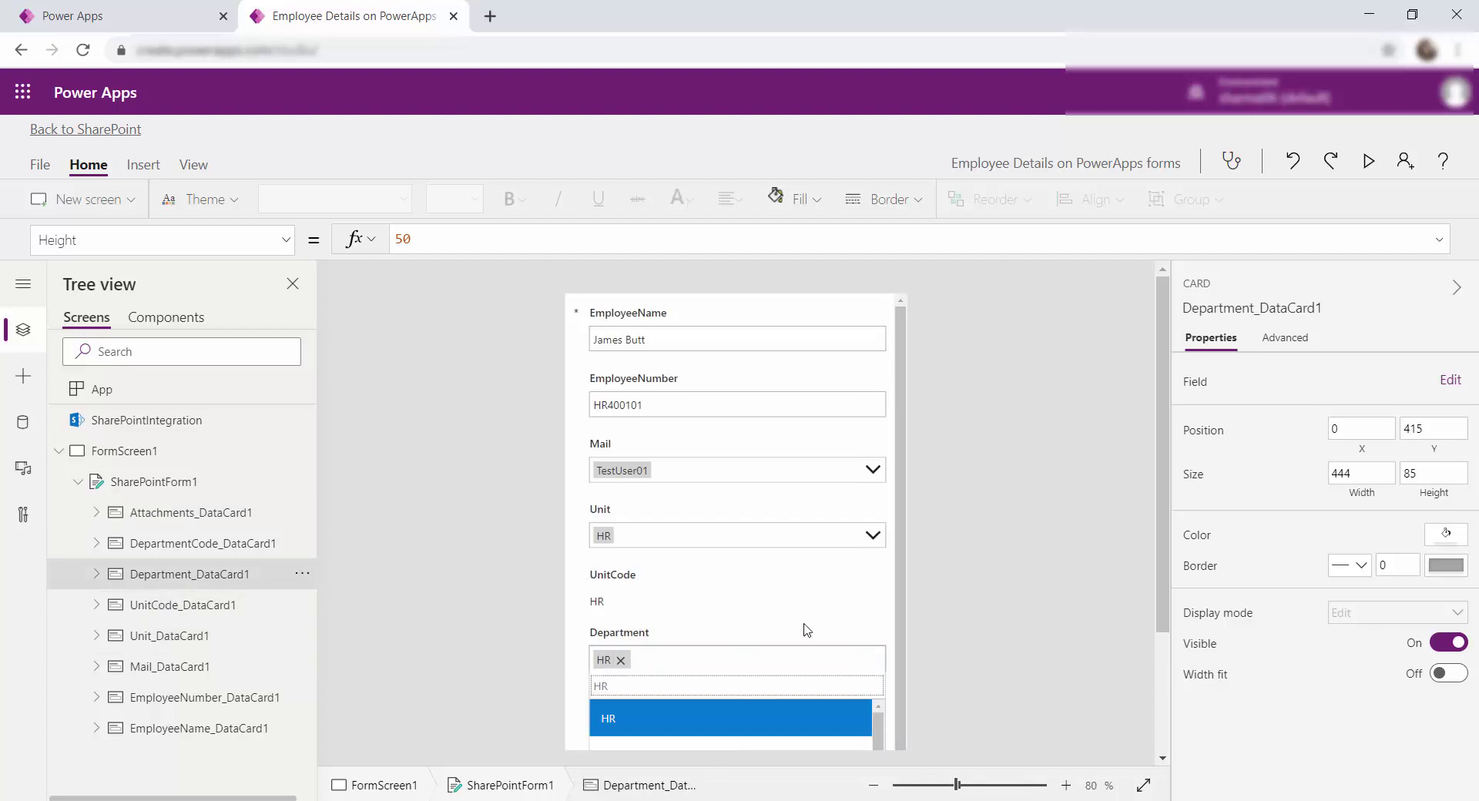
alt+click(784, 596)
click(189, 608)
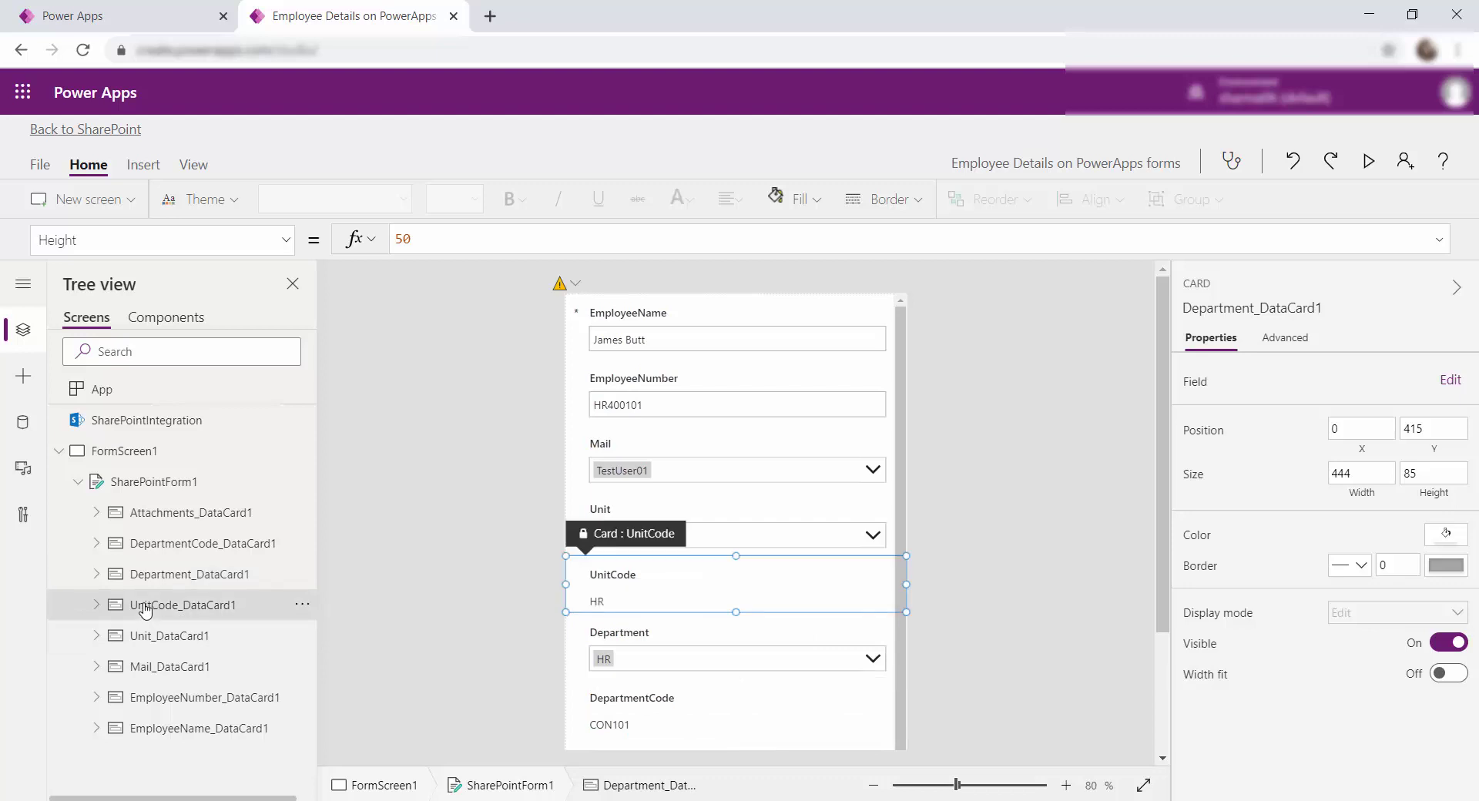
Expand the Department data card in the tree and look through the controls it contains
click(97, 575)
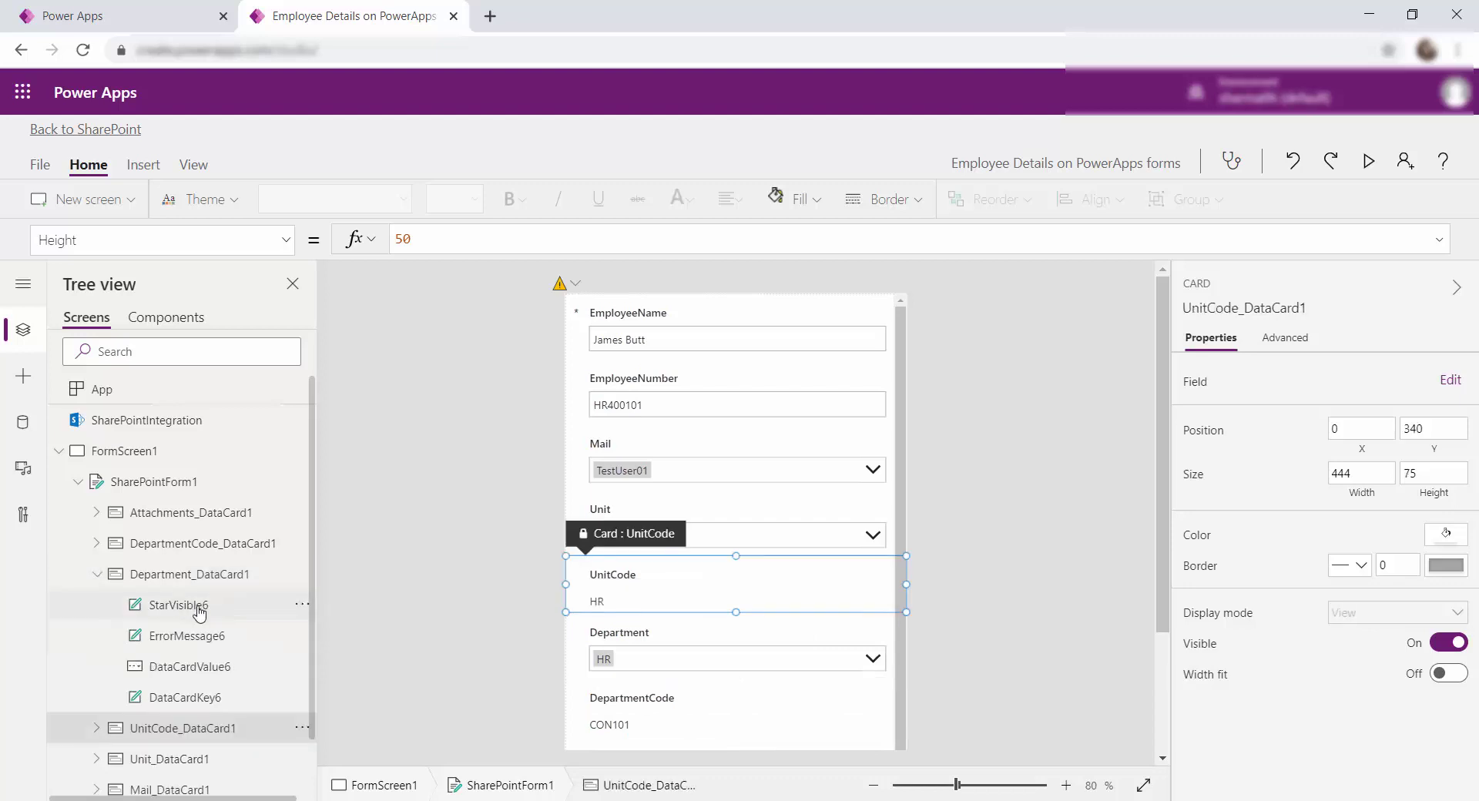
scroll(53, 588, down, 1)
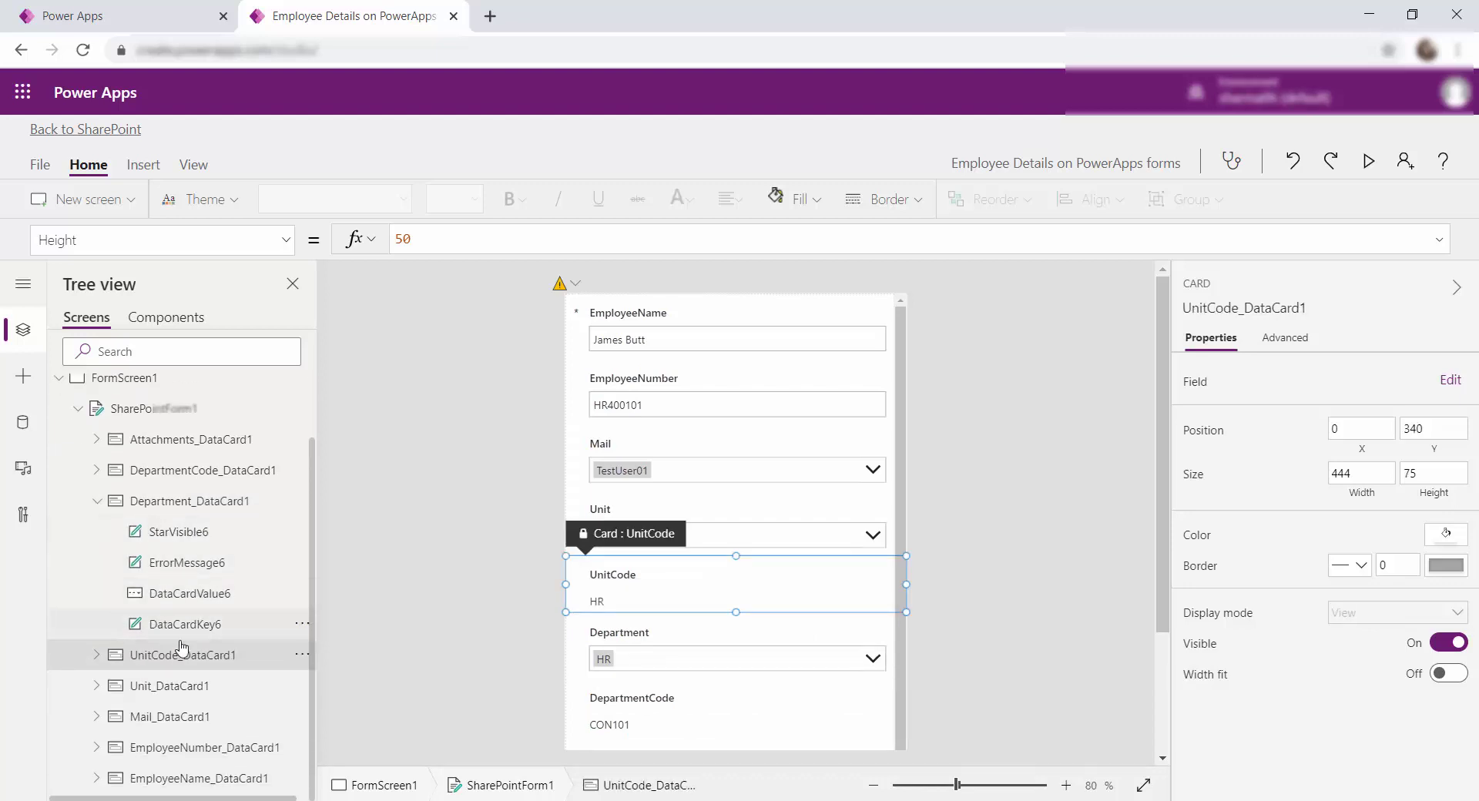
scroll(163, 627, up, 1)
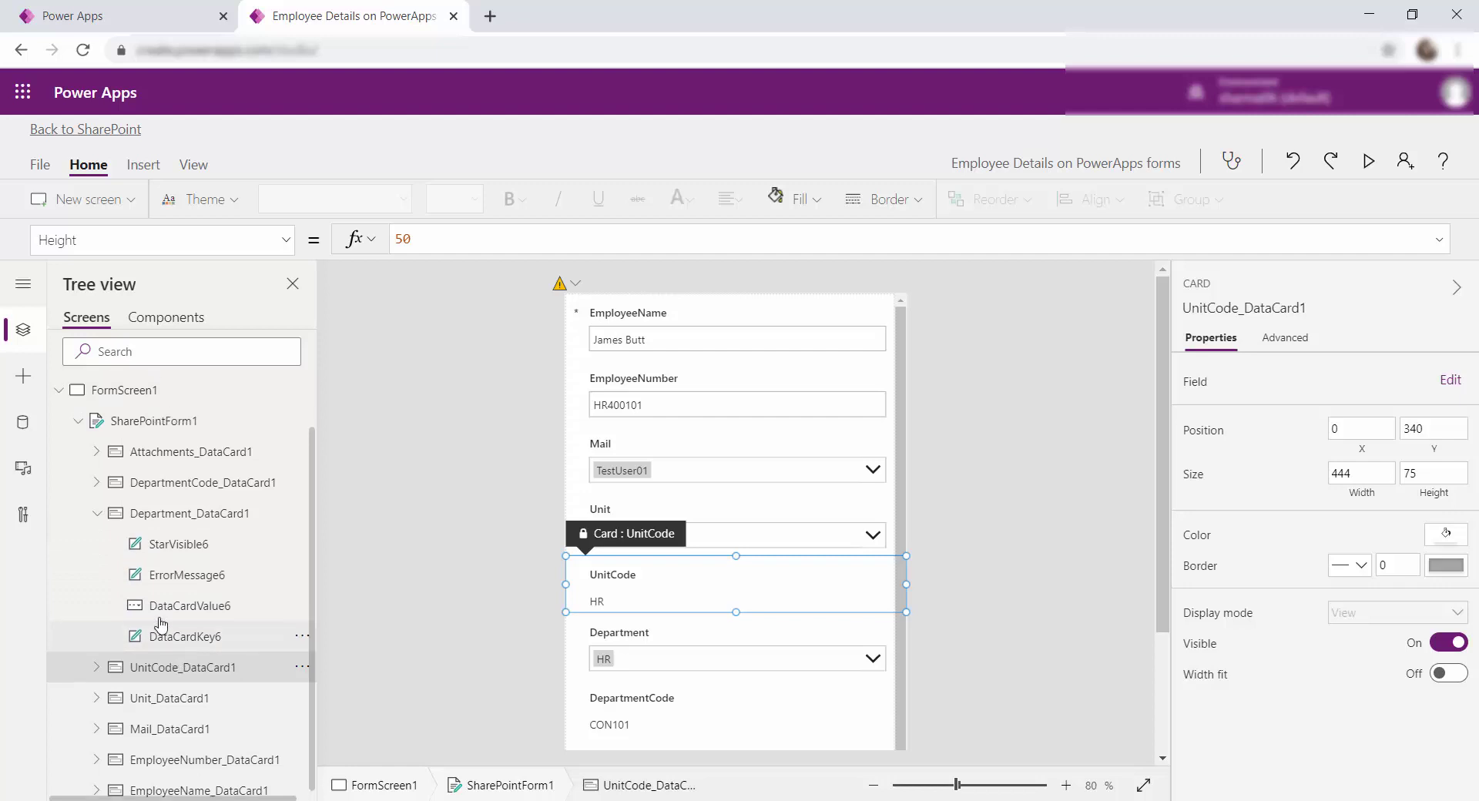
Preview the customized form from EmployeeName down to Attachments, and return to editing with FormScreen1 selected
click(1368, 161)
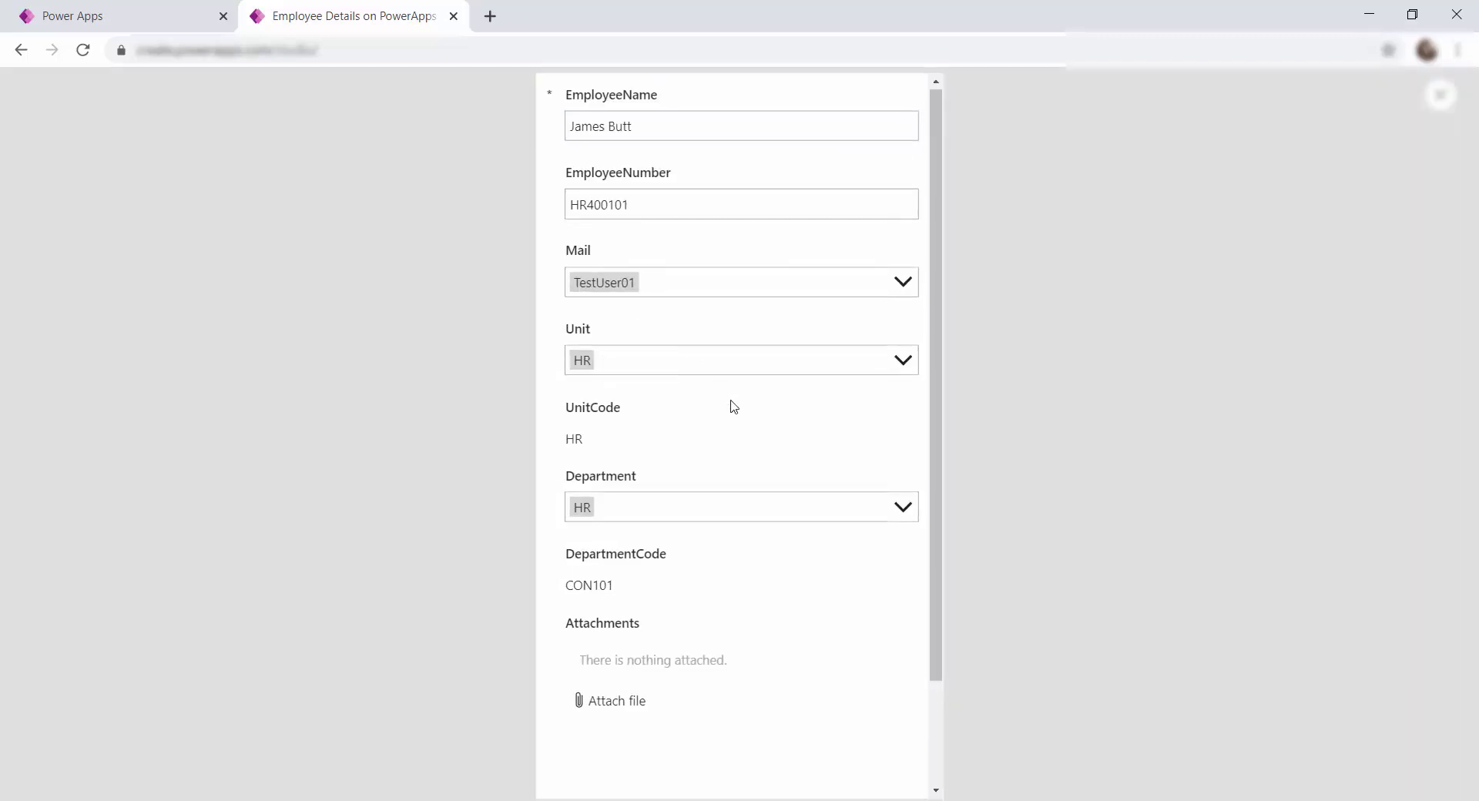
scroll(732, 406, down, 2)
scroll(772, 602, up, 2)
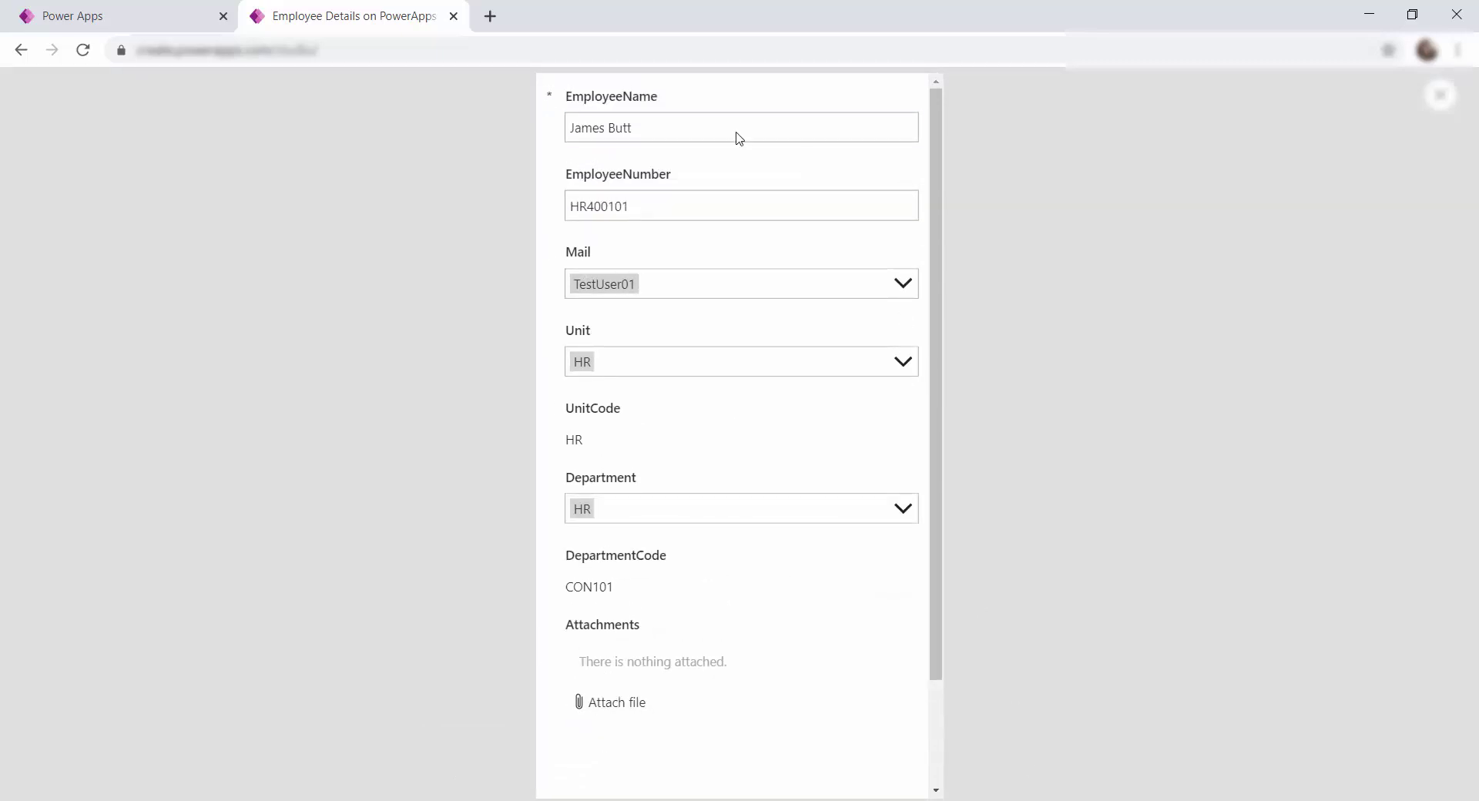
scroll(823, 463, down, 2)
scroll(832, 508, up, 2)
scroll(835, 524, down, 2)
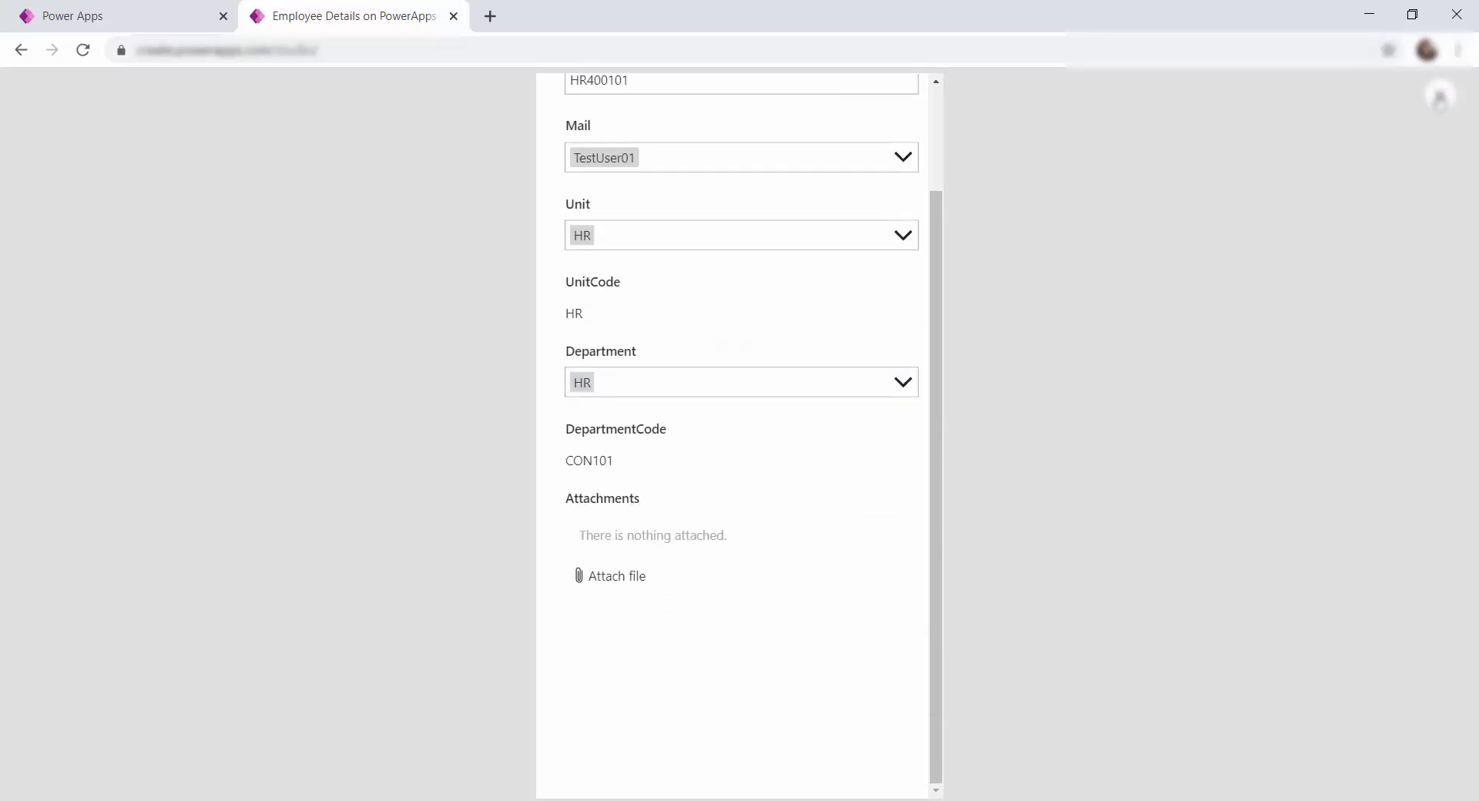
click(1439, 98)
click(938, 502)
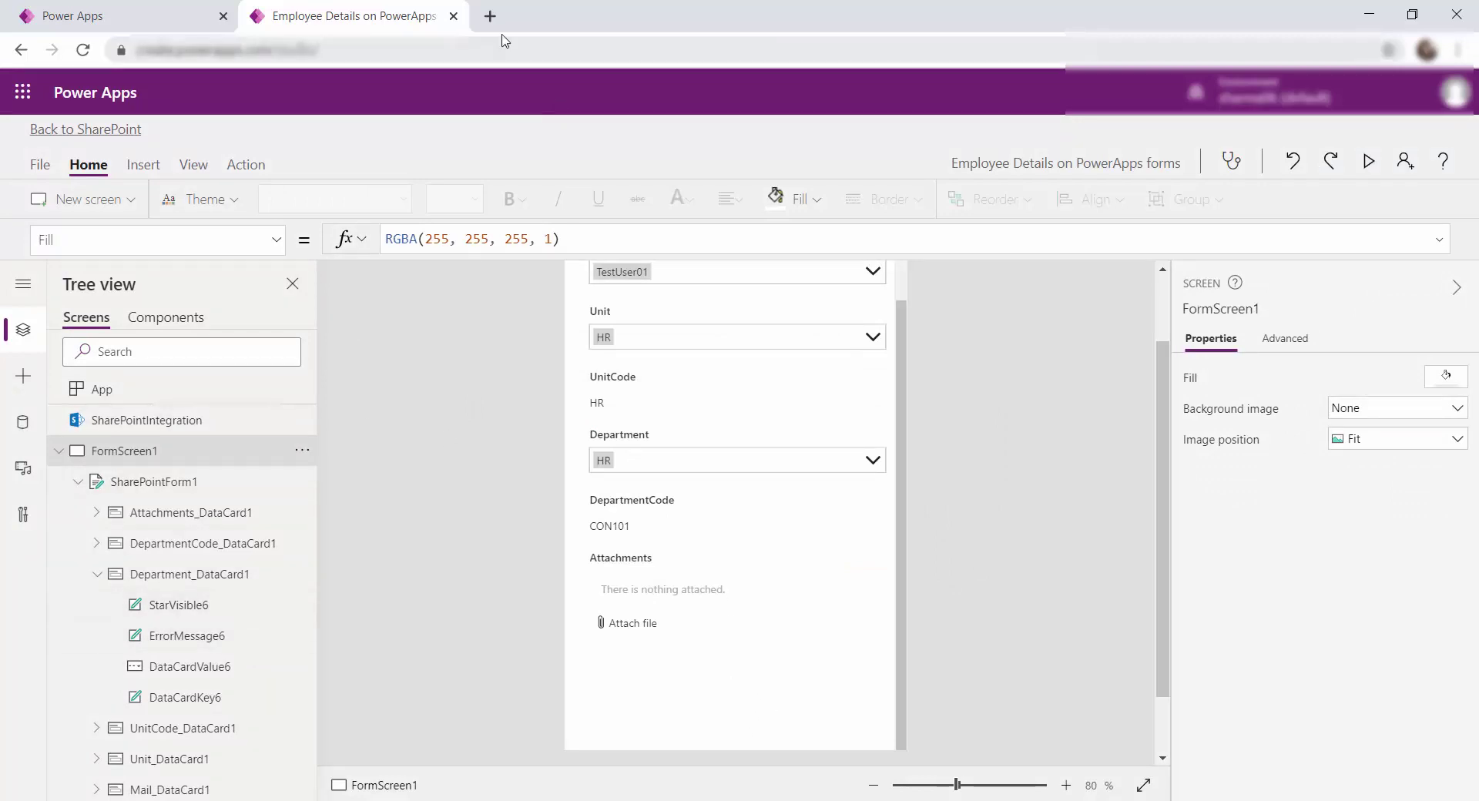
Open the form's Employee Details data source for data editing in SharePoint and compare it with the connection in Power Apps
click(22, 422)
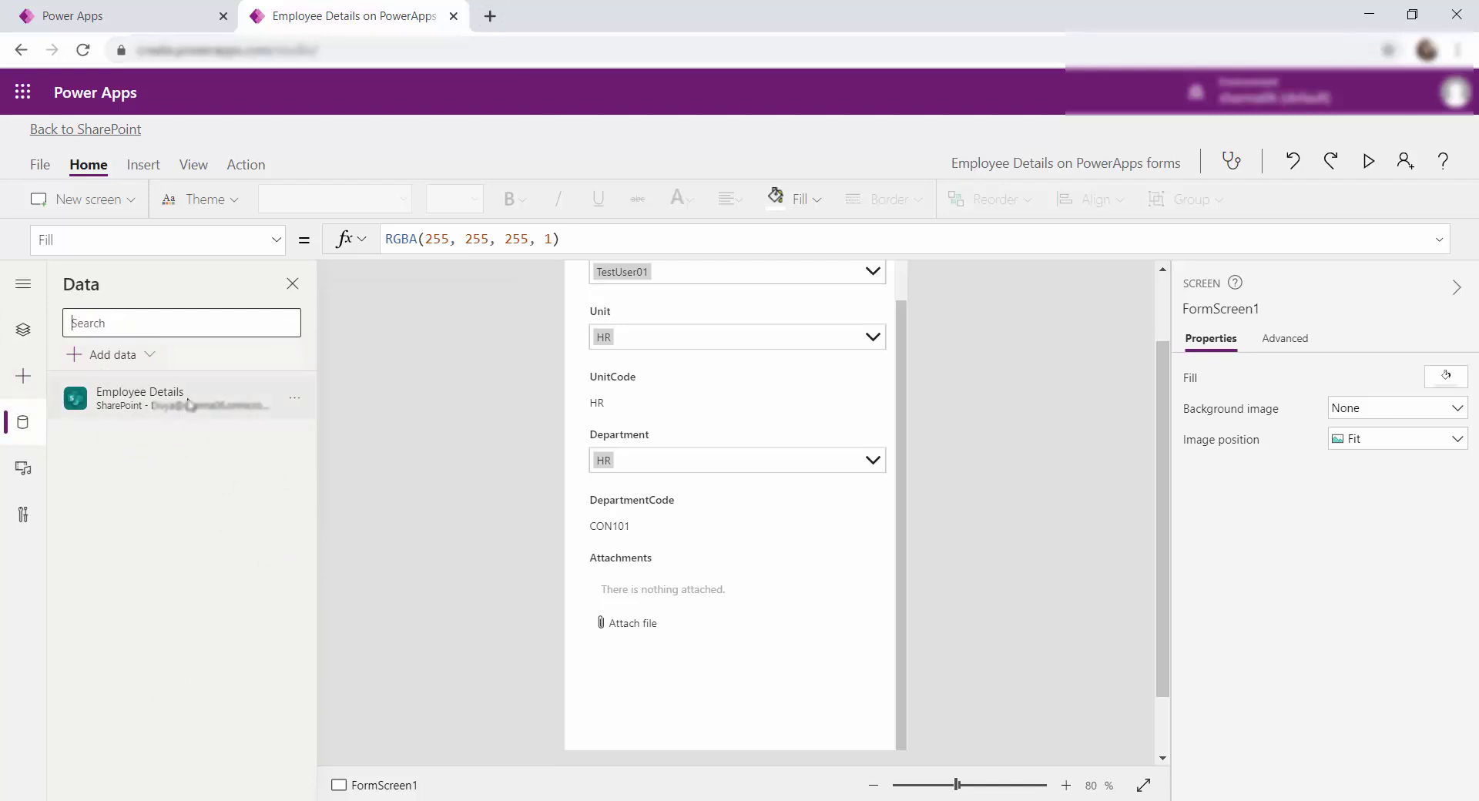
right_click(232, 407)
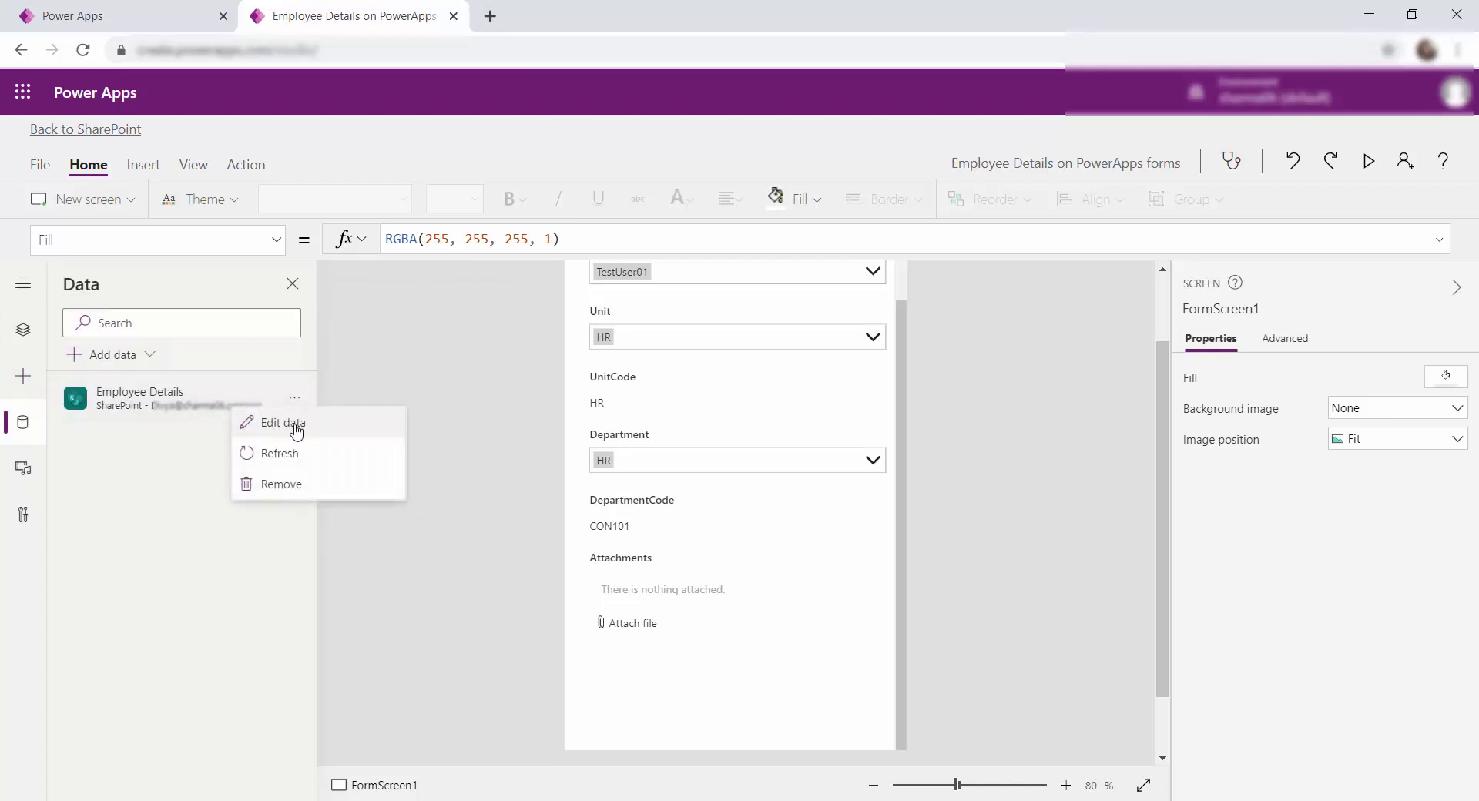
click(296, 433)
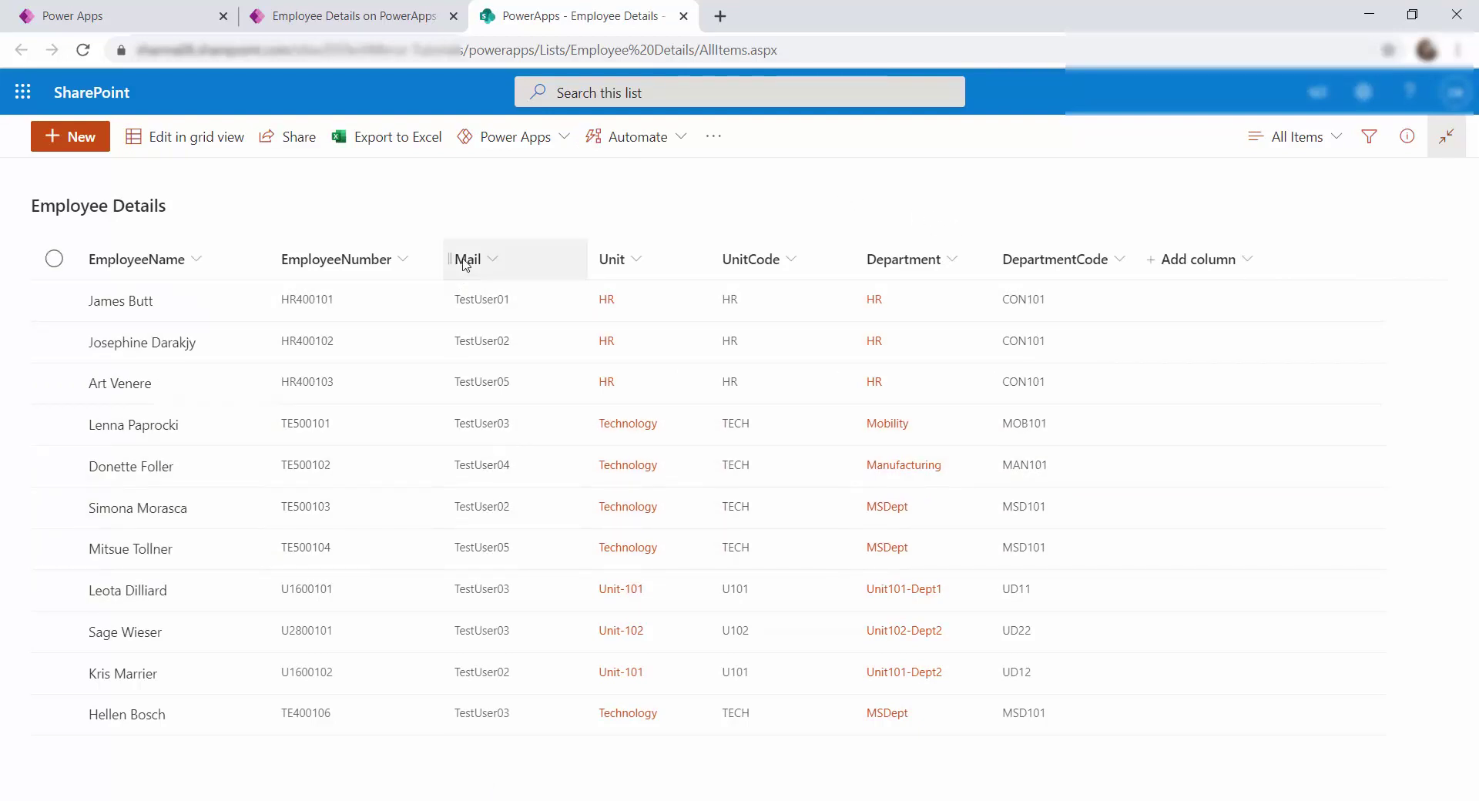
click(355, 16)
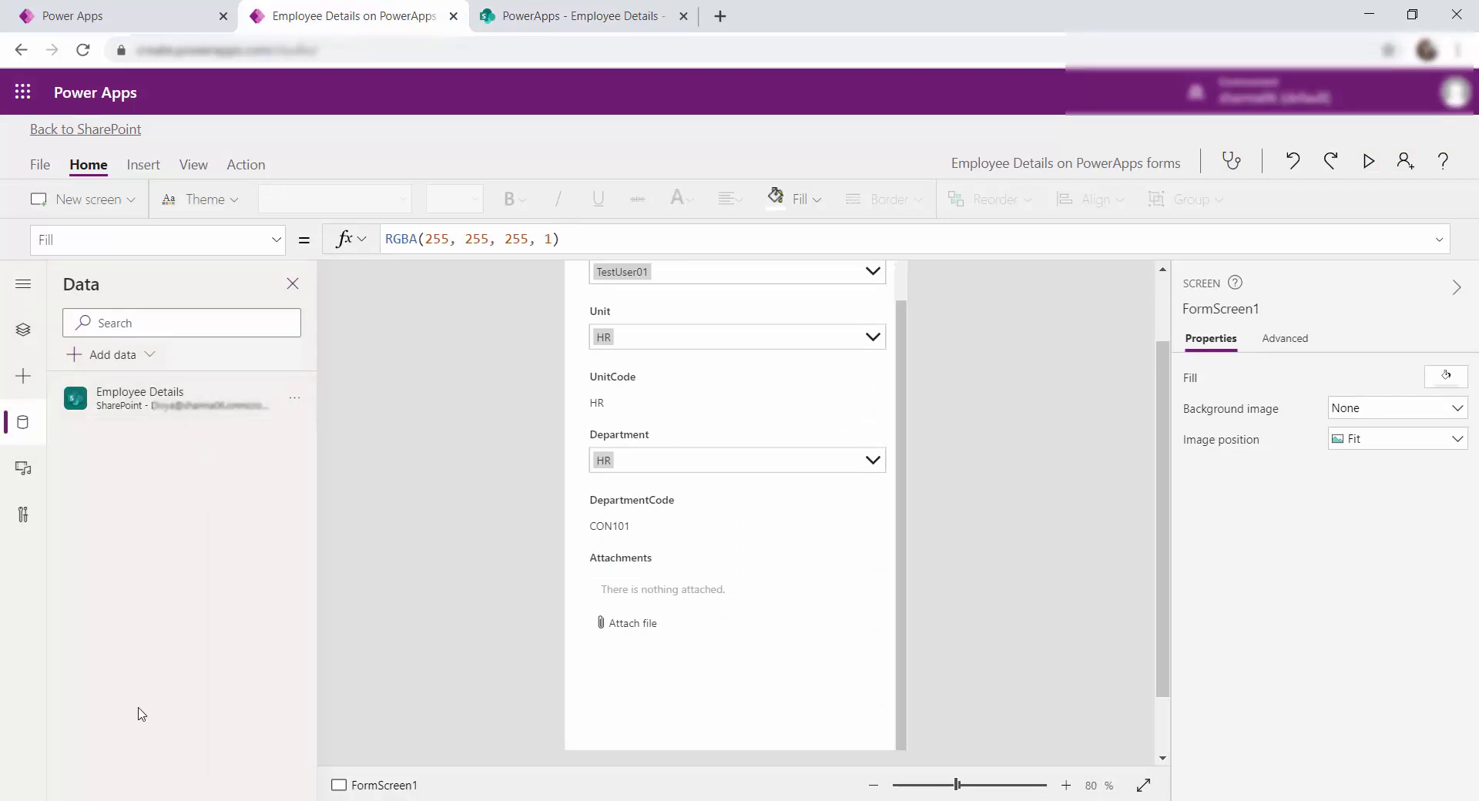
mouse_move(228, 389)
click(539, 15)
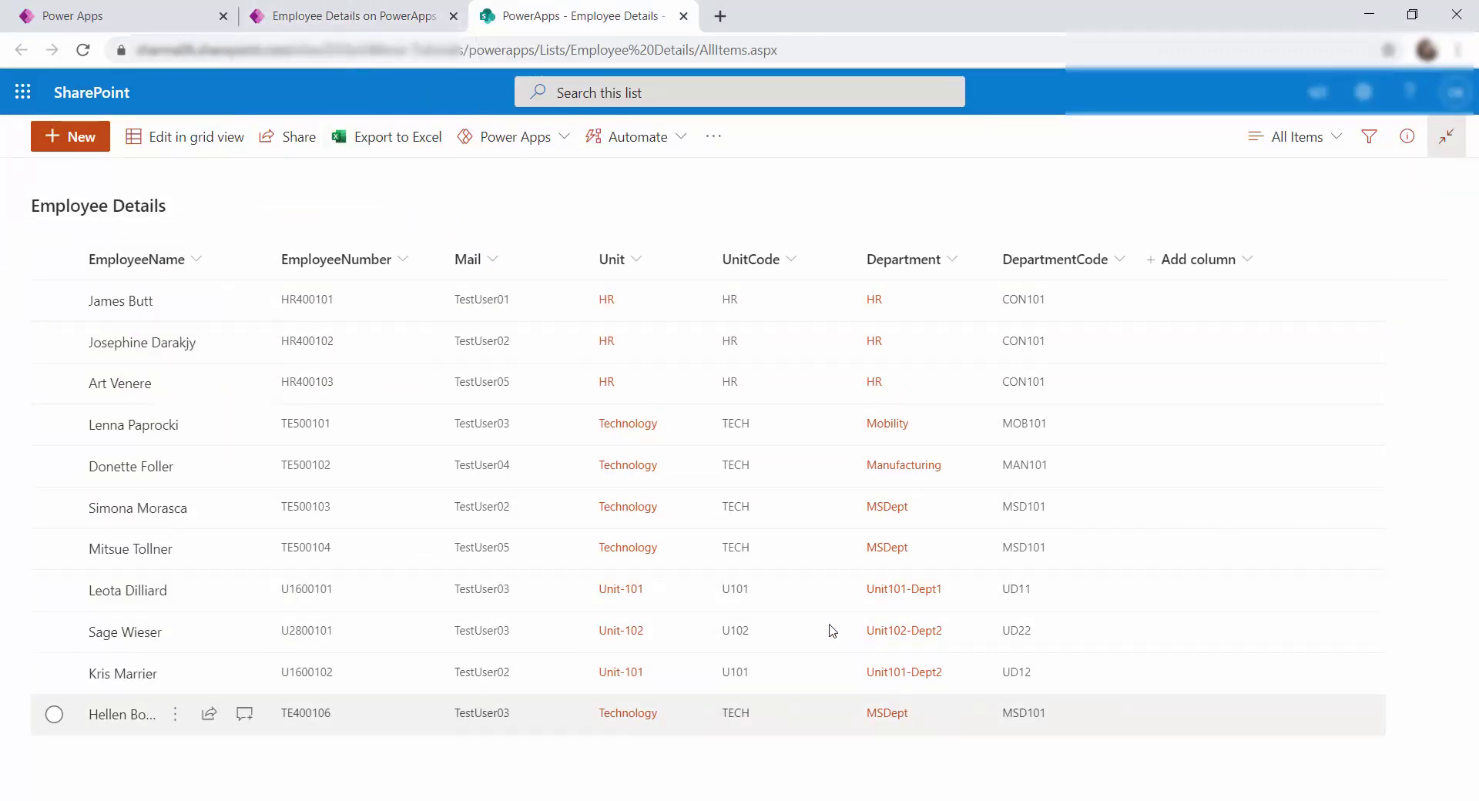
View the blank New item form of the SharePoint list and close it without saving
click(49, 139)
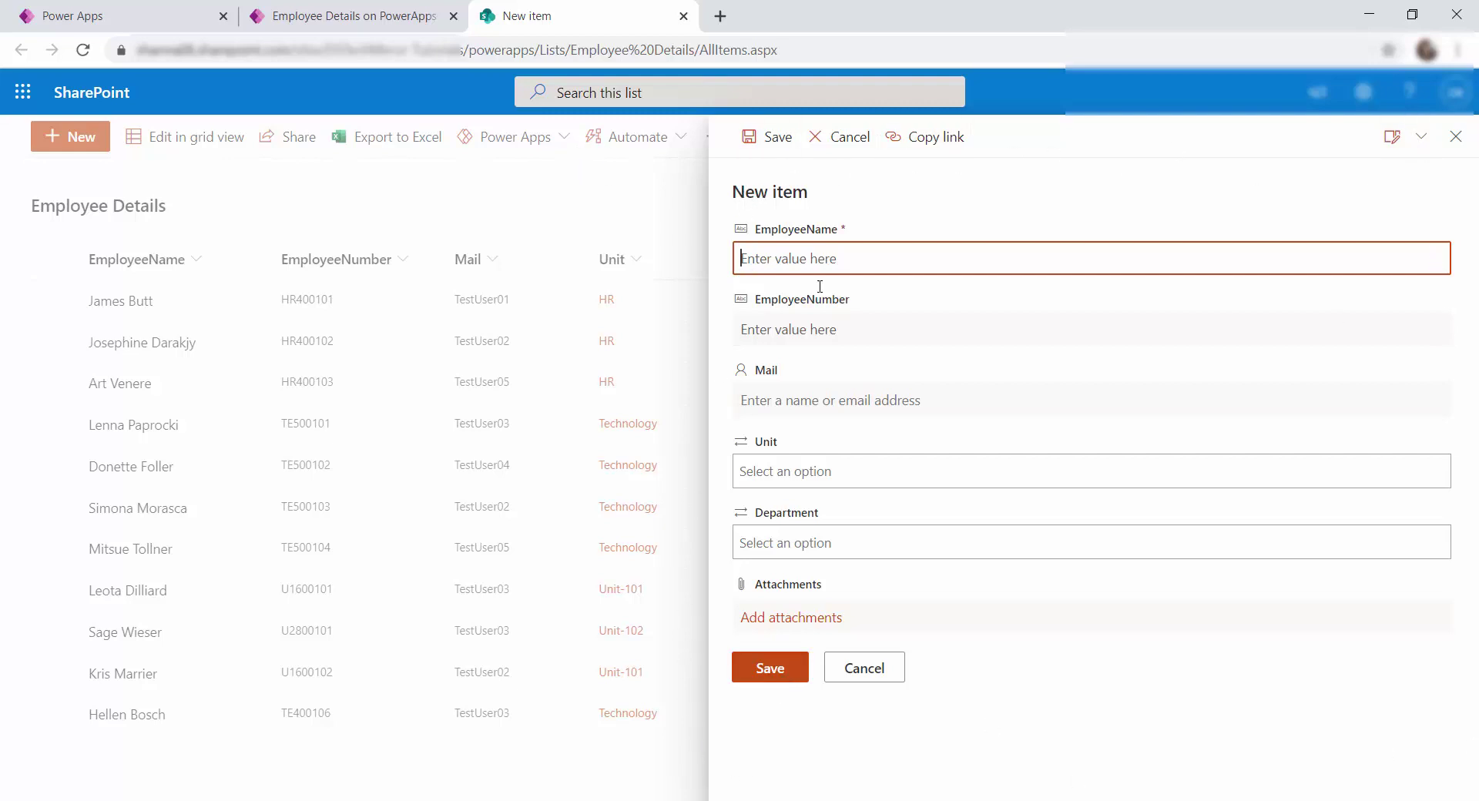
click(48, 323)
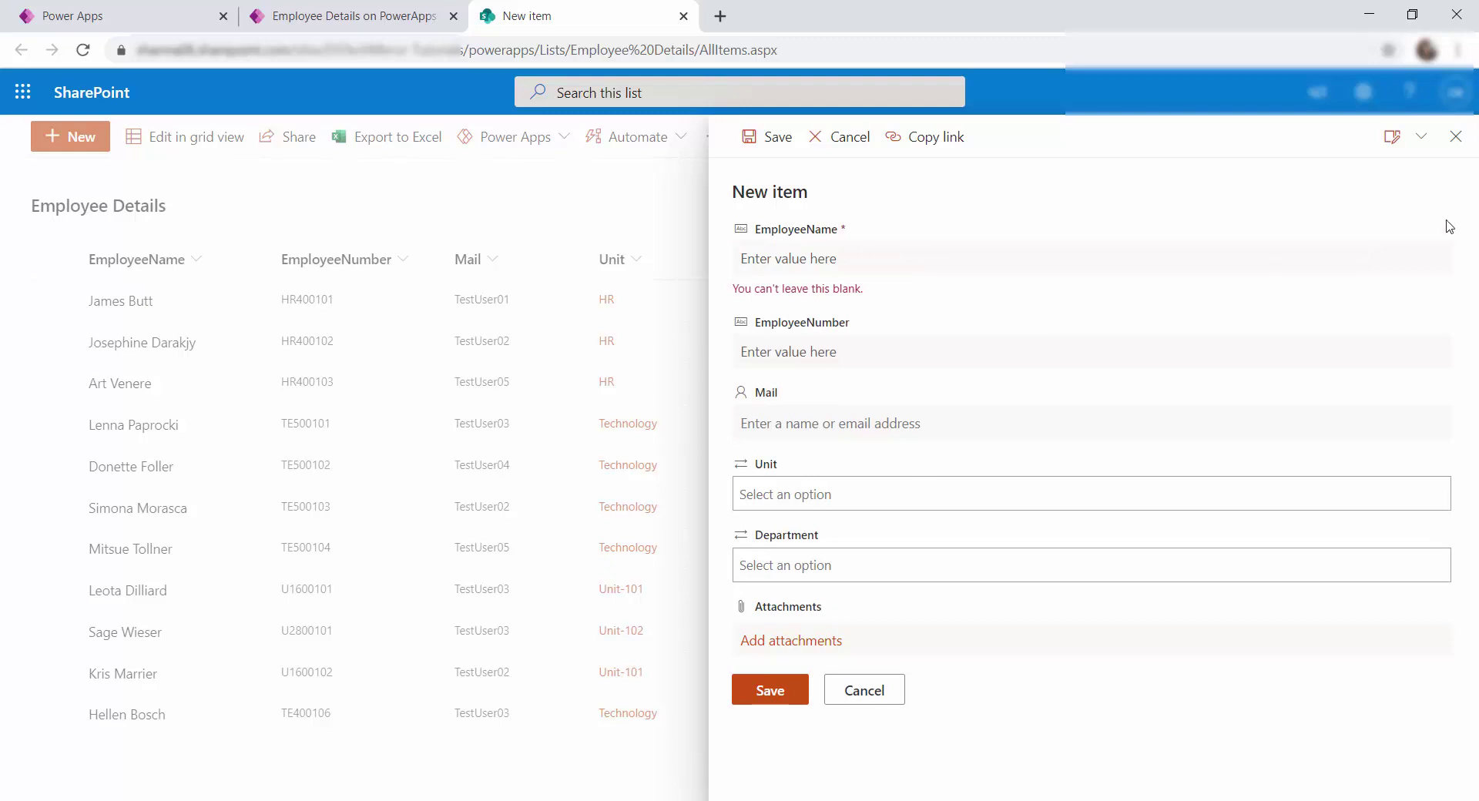
click(1455, 137)
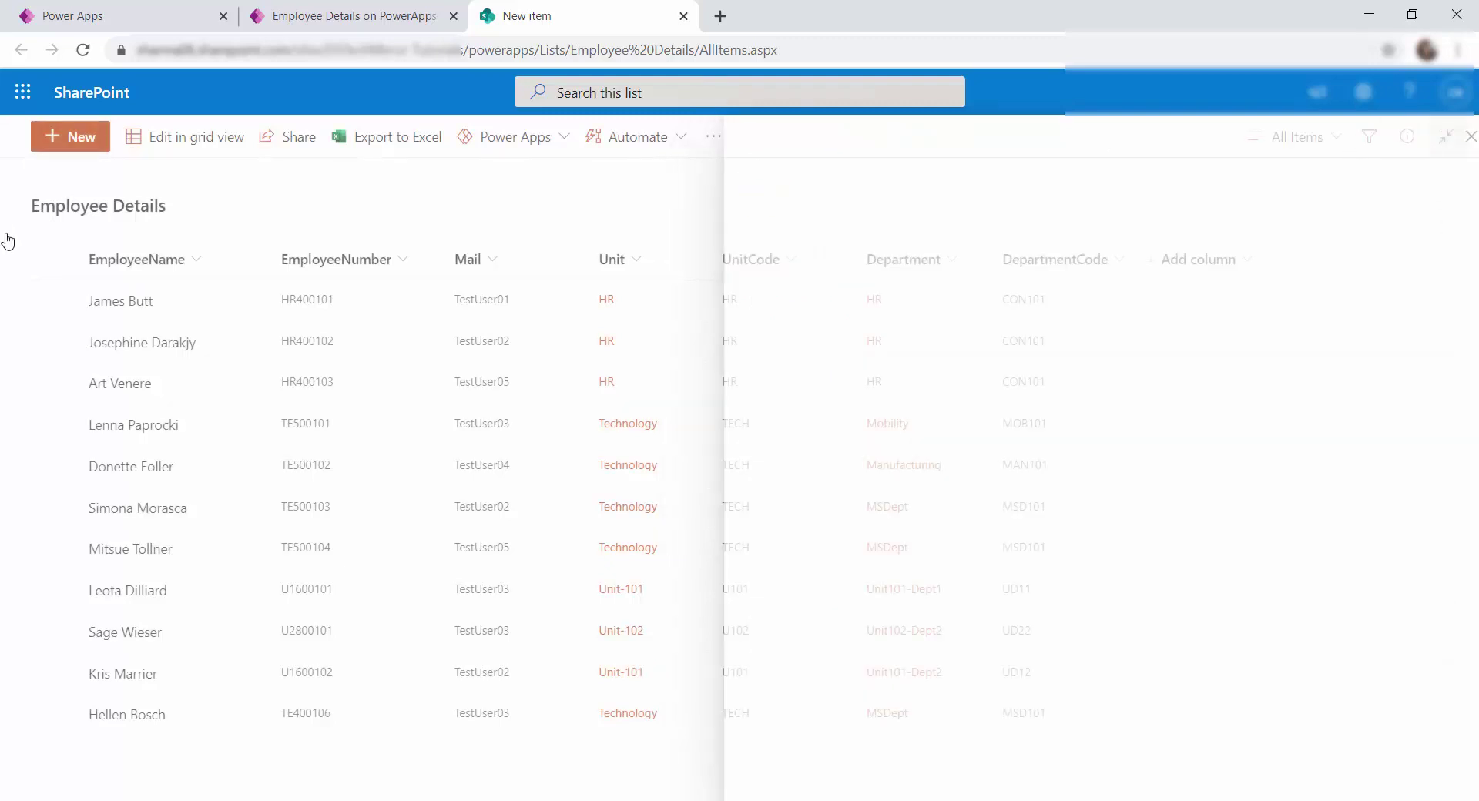
View the edit form of the first employee item, close it without saving and deselect the item
click(56, 300)
click(139, 136)
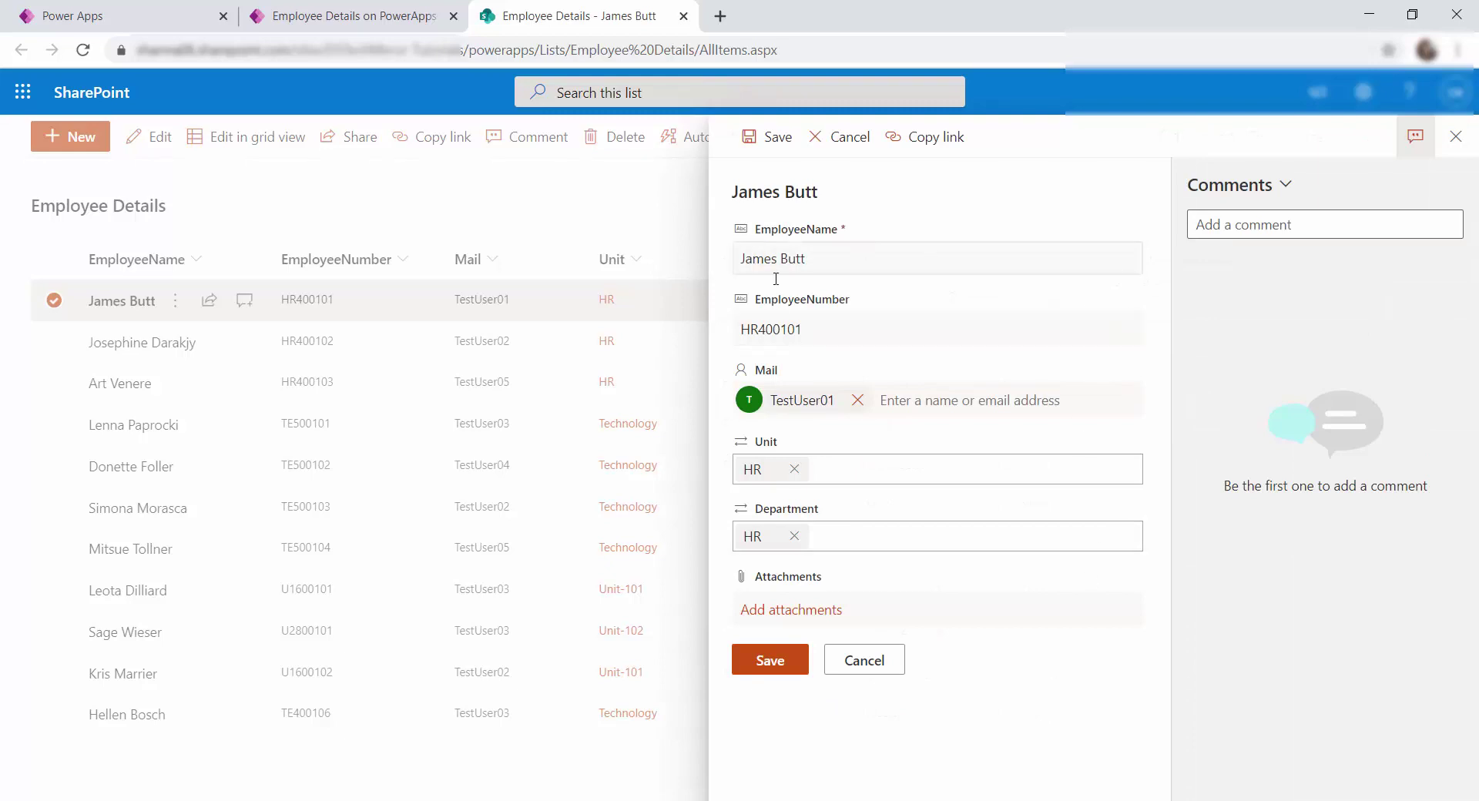
click(1455, 137)
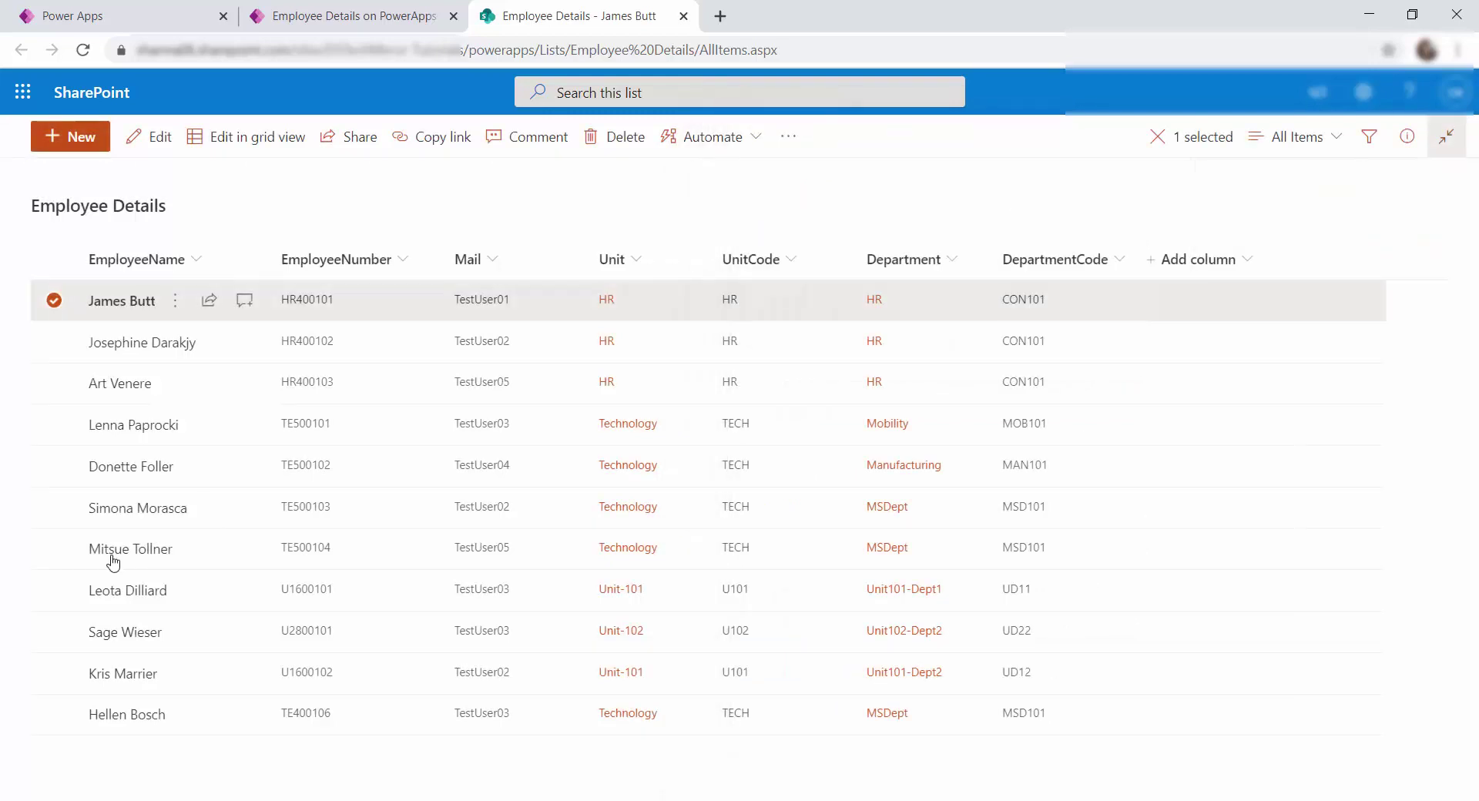
click(56, 302)
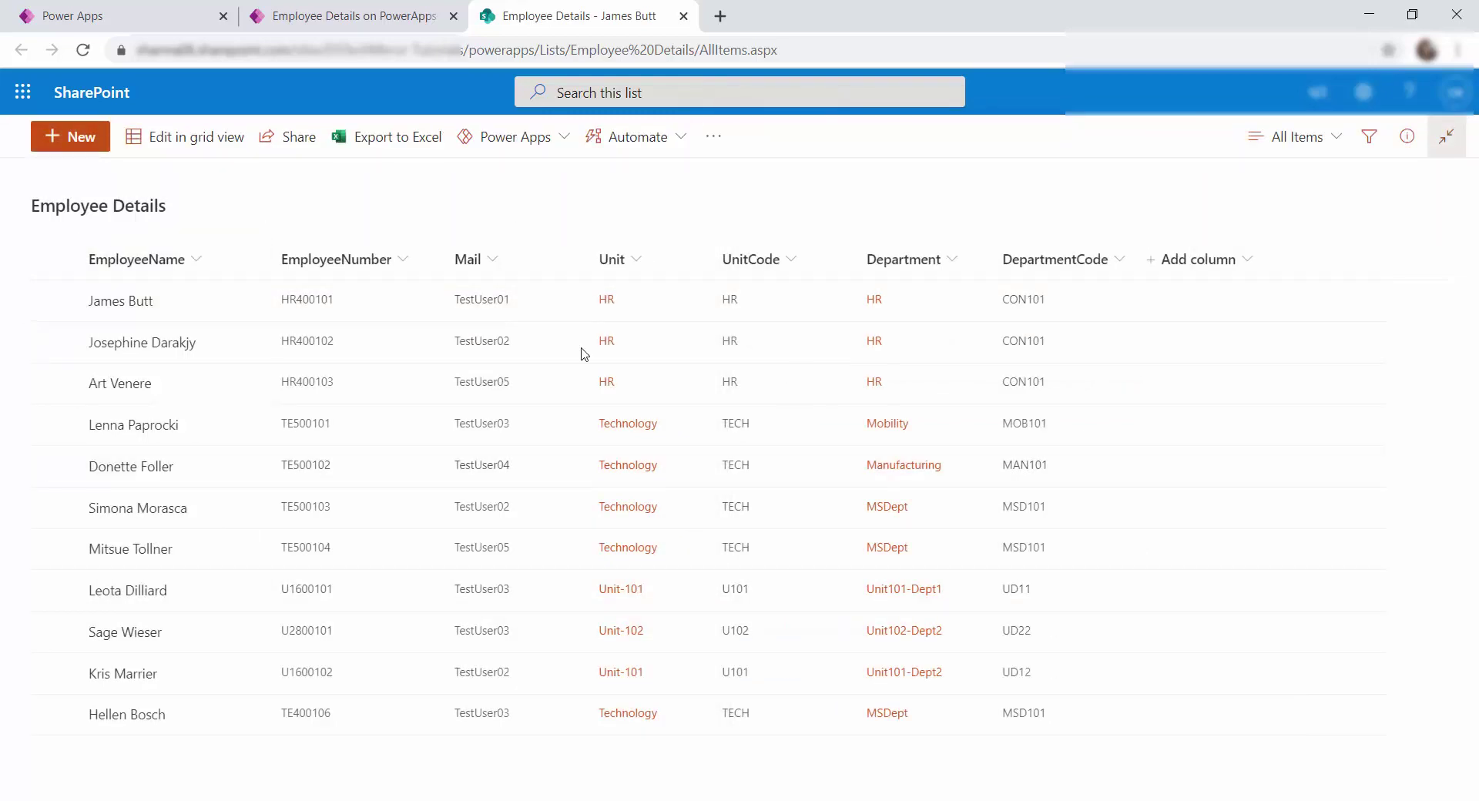
Switch to Power Apps and create a phone-layout app from the Employee Details list of the PowerApps SharePoint site, skipping the welcome dialog
click(399, 12)
click(157, 15)
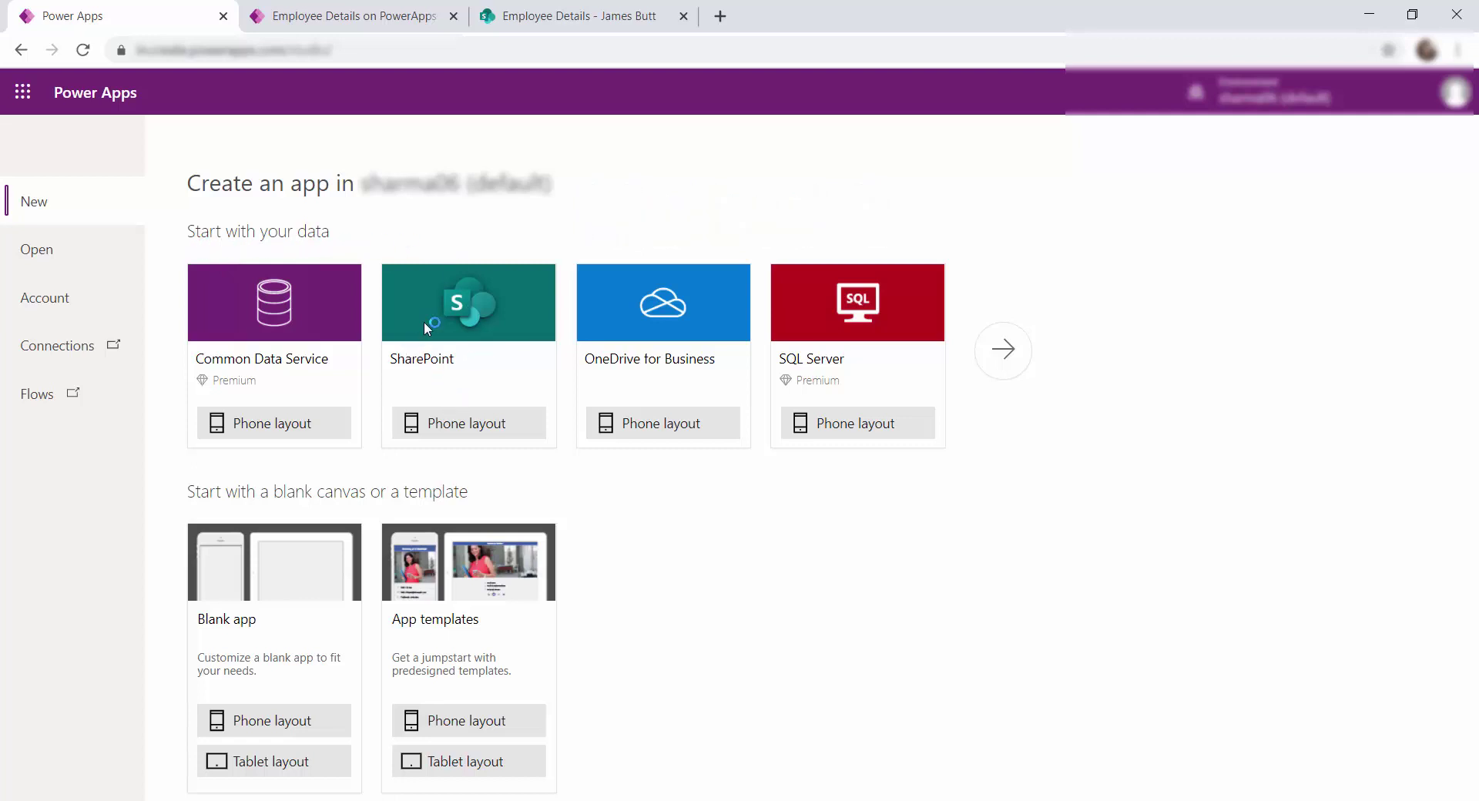
click(452, 423)
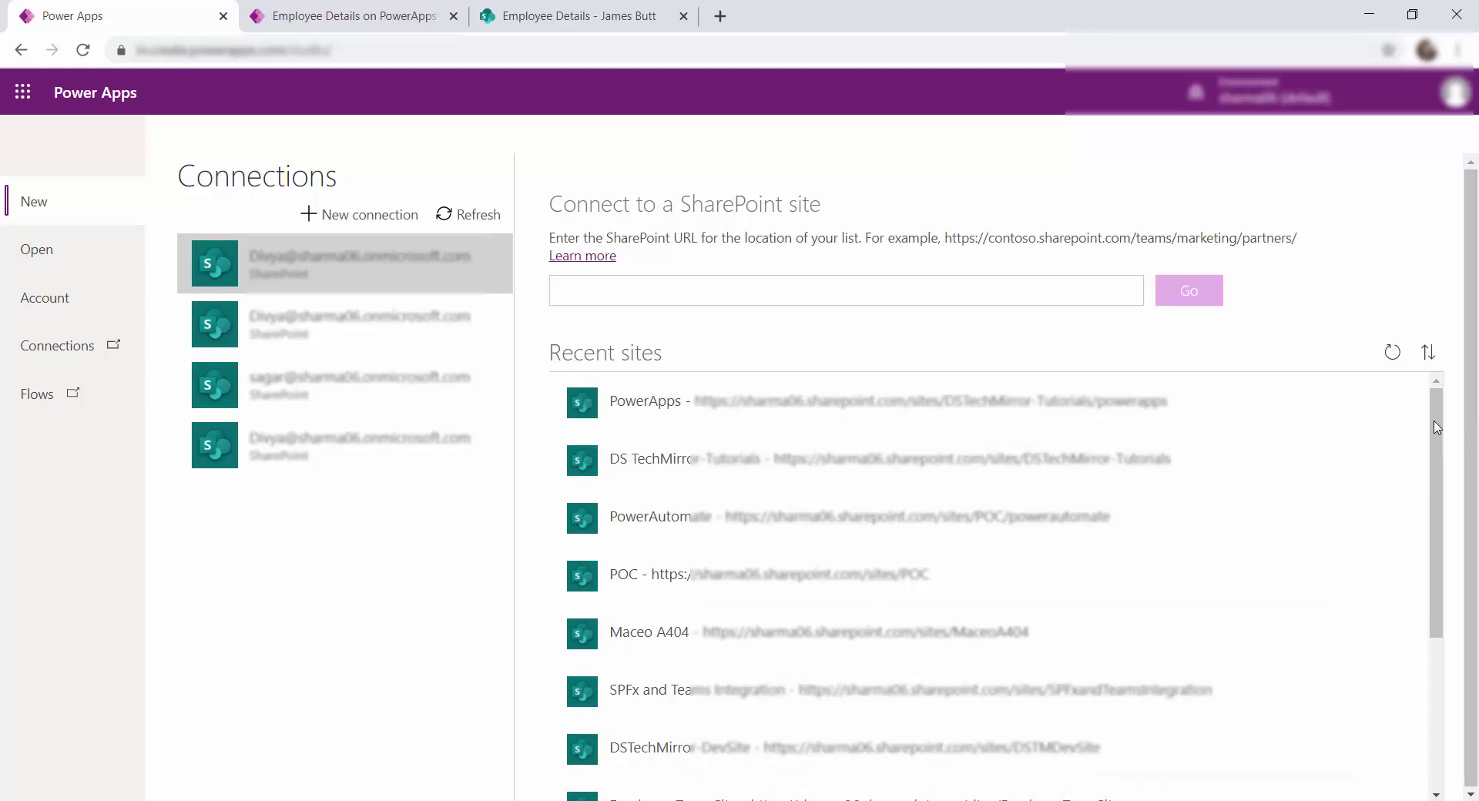
click(1122, 409)
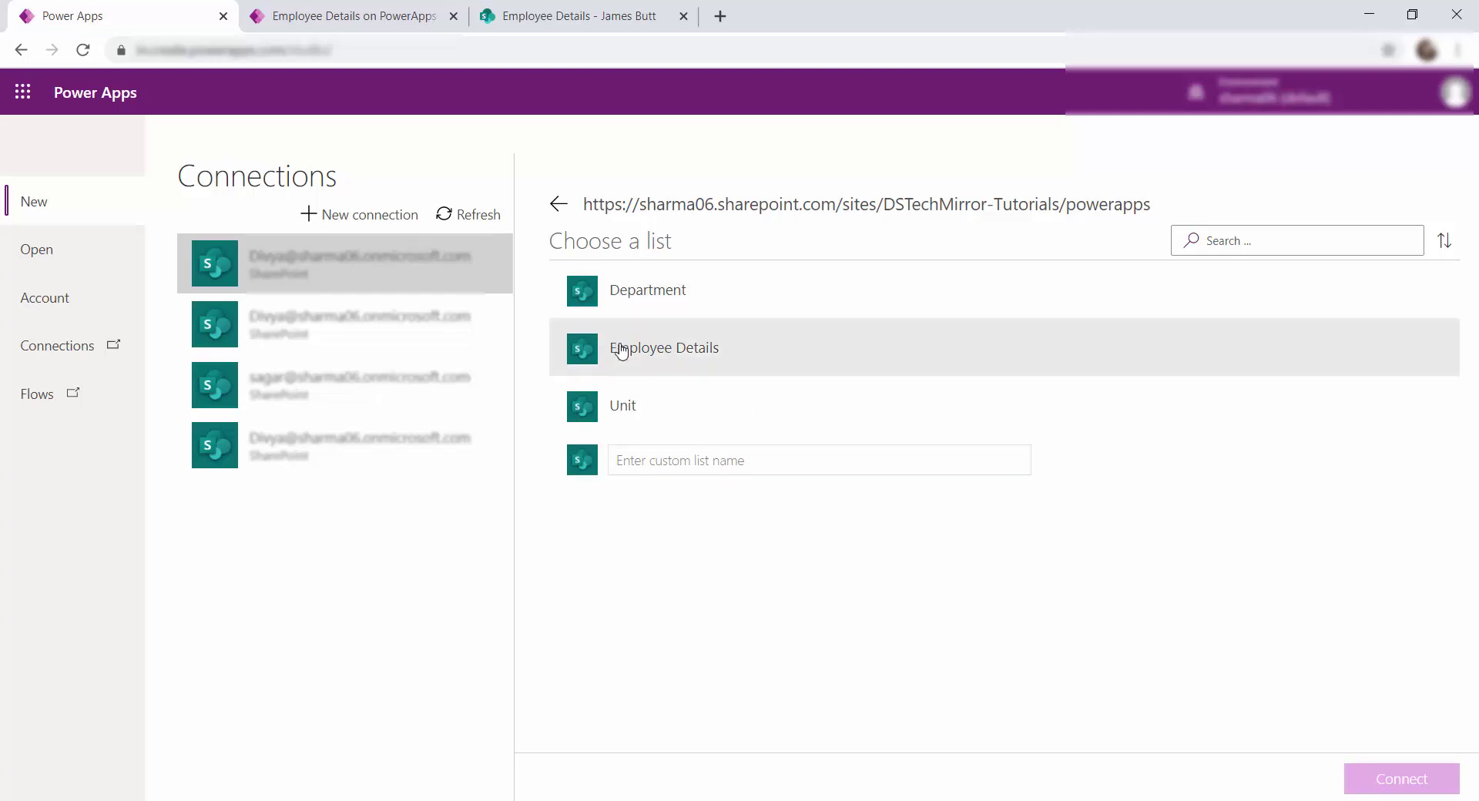
click(661, 352)
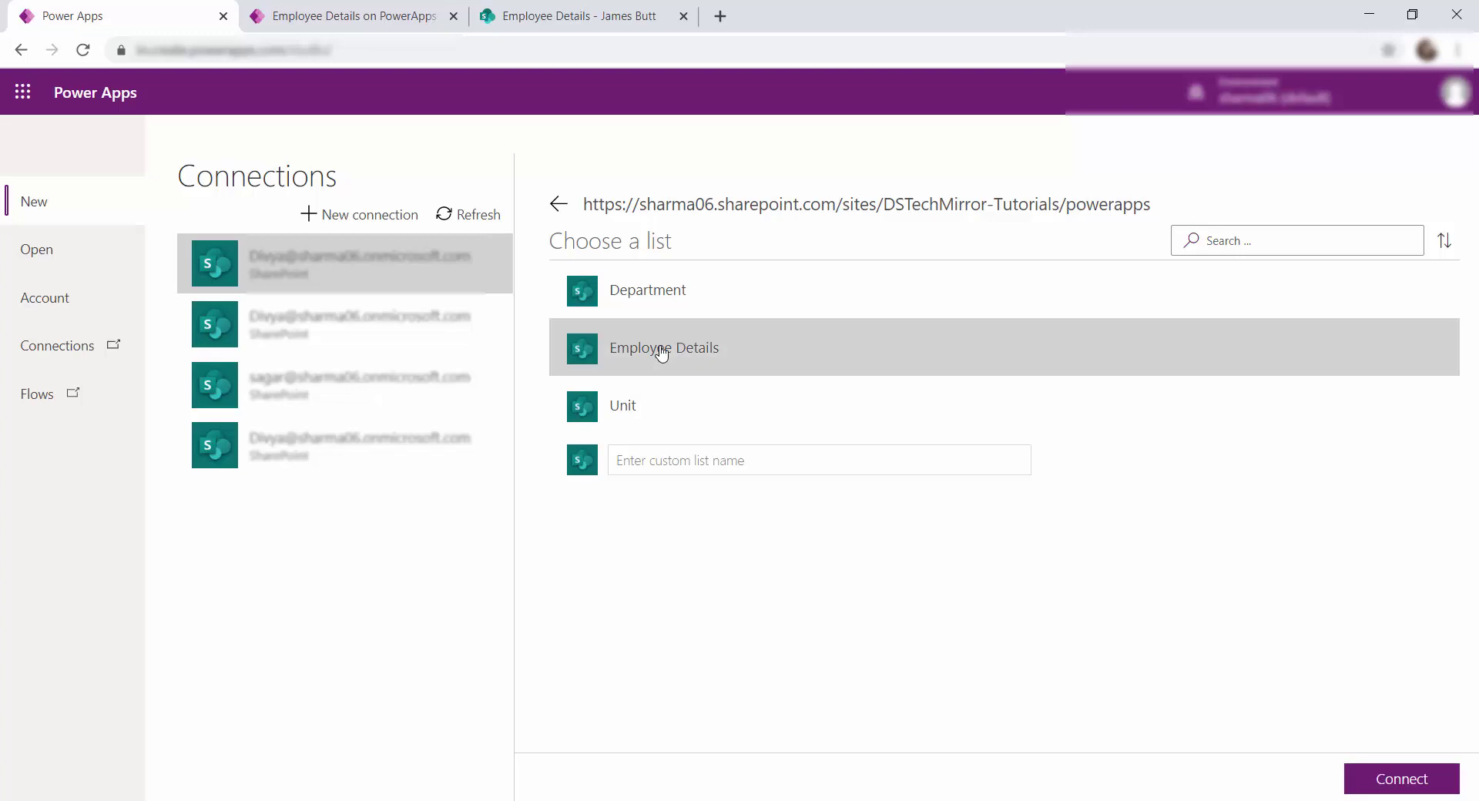
click(1399, 780)
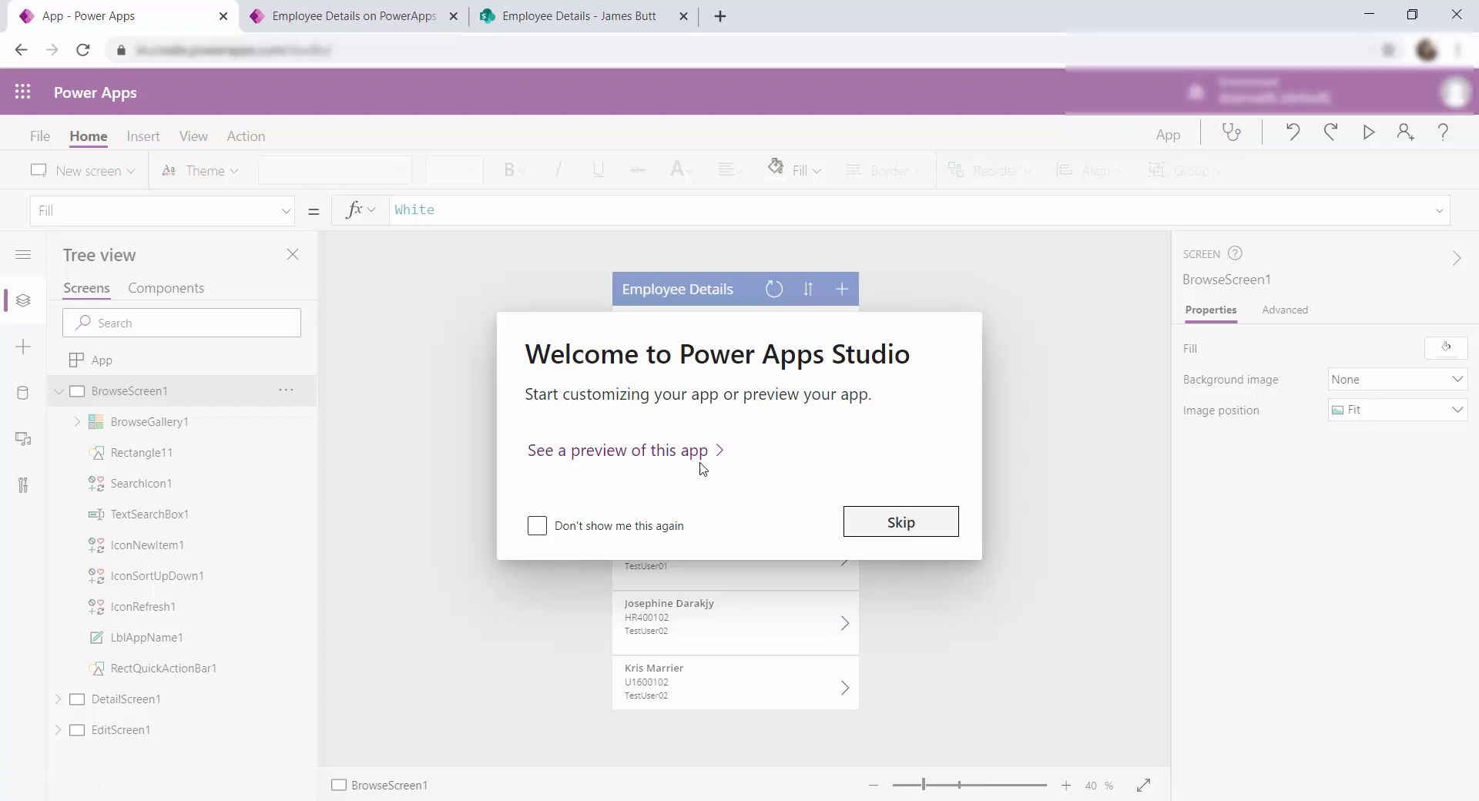
click(903, 524)
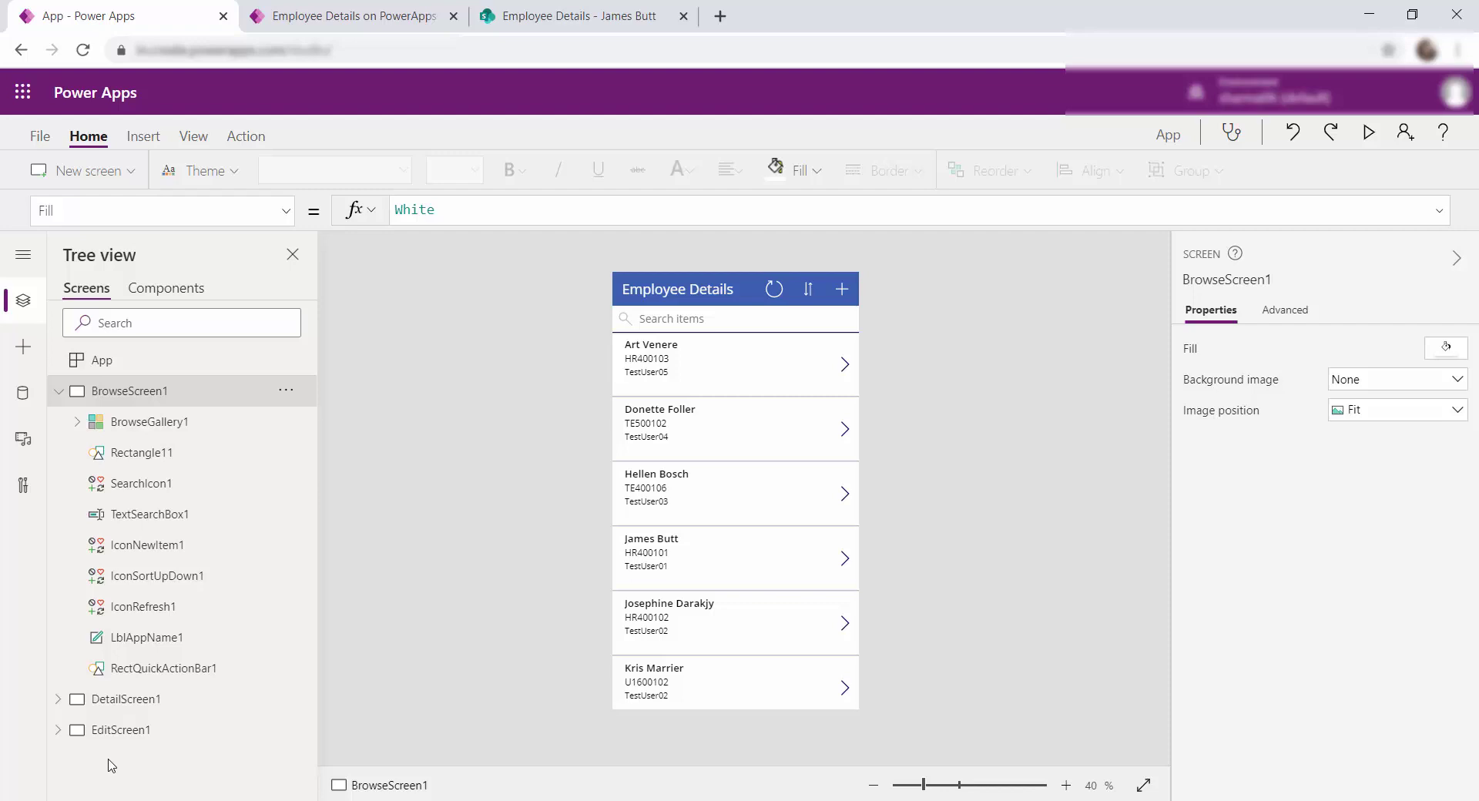
Preview the generated app and compare its employee records with the SharePoint list, ending back at the list form's customization
click(1369, 135)
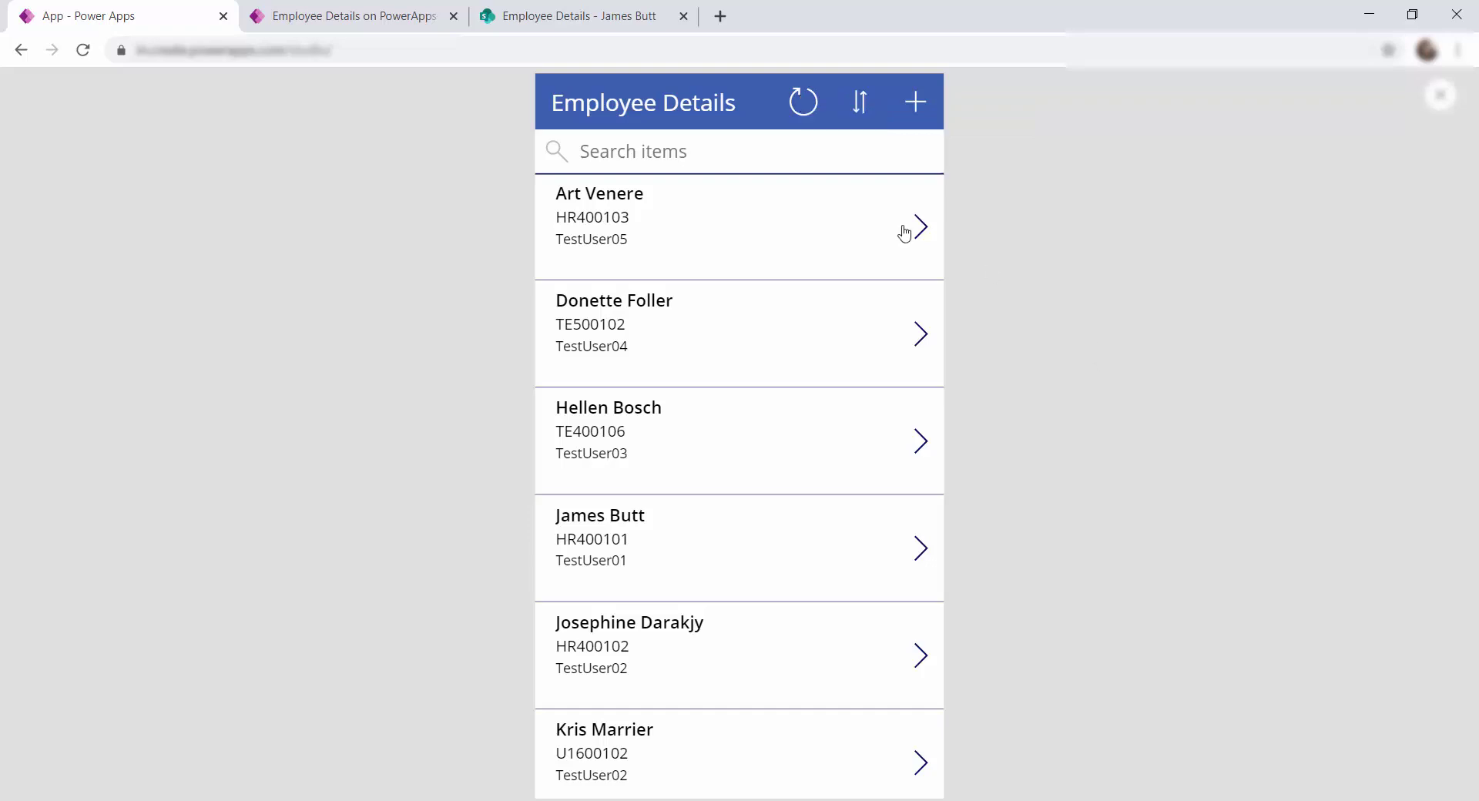
scroll(691, 768, down, 7)
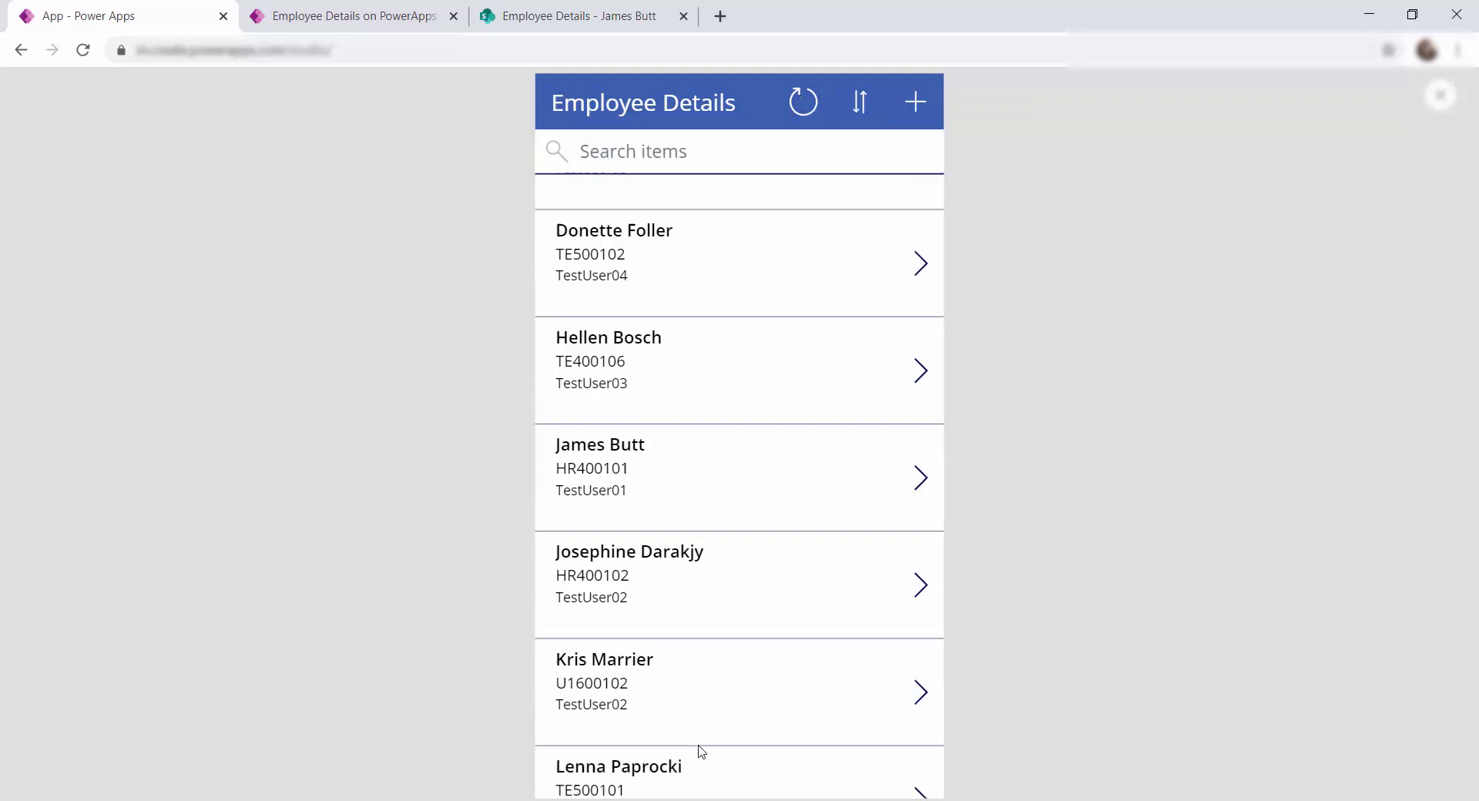
scroll(702, 751, up, 5)
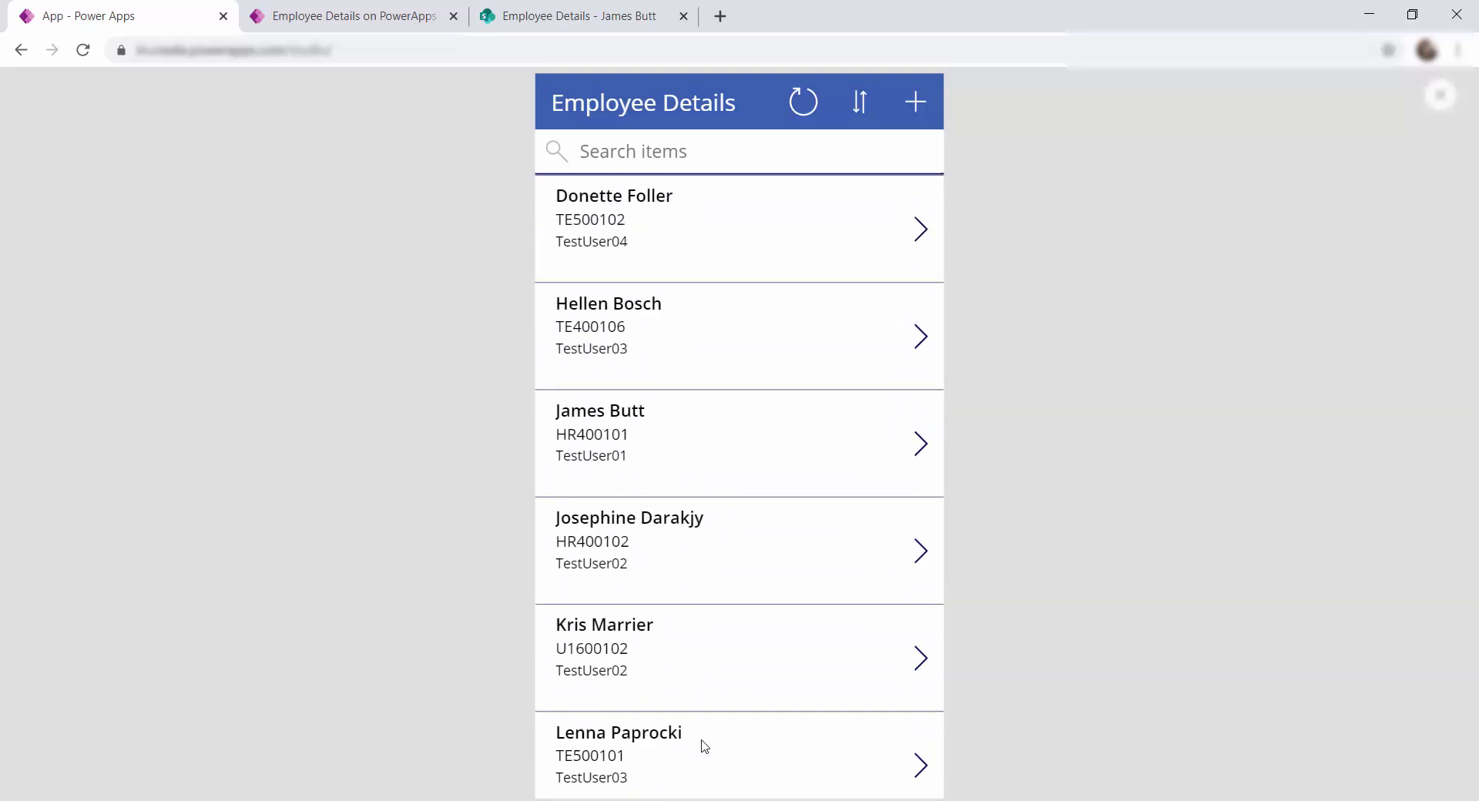
click(604, 14)
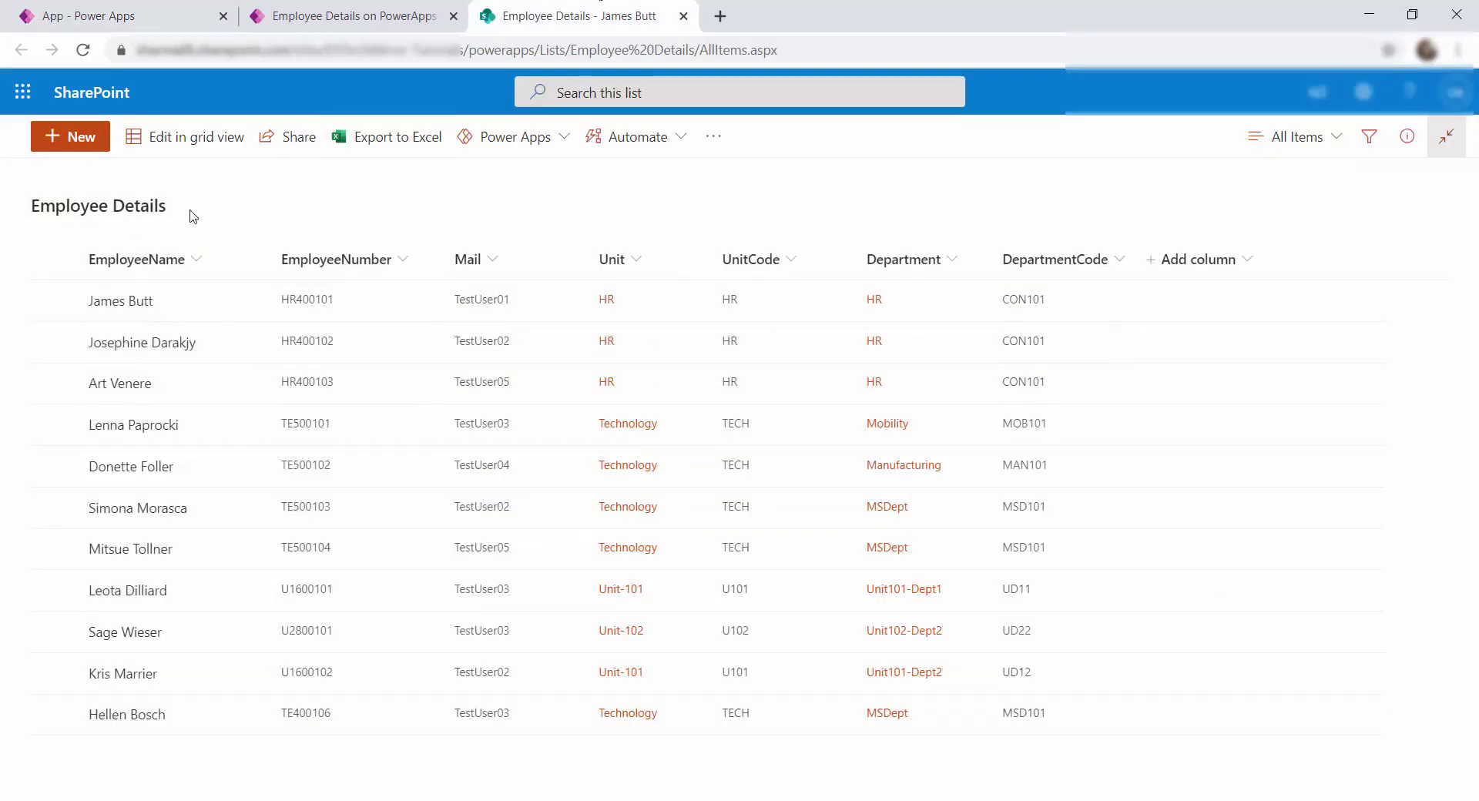
click(311, 23)
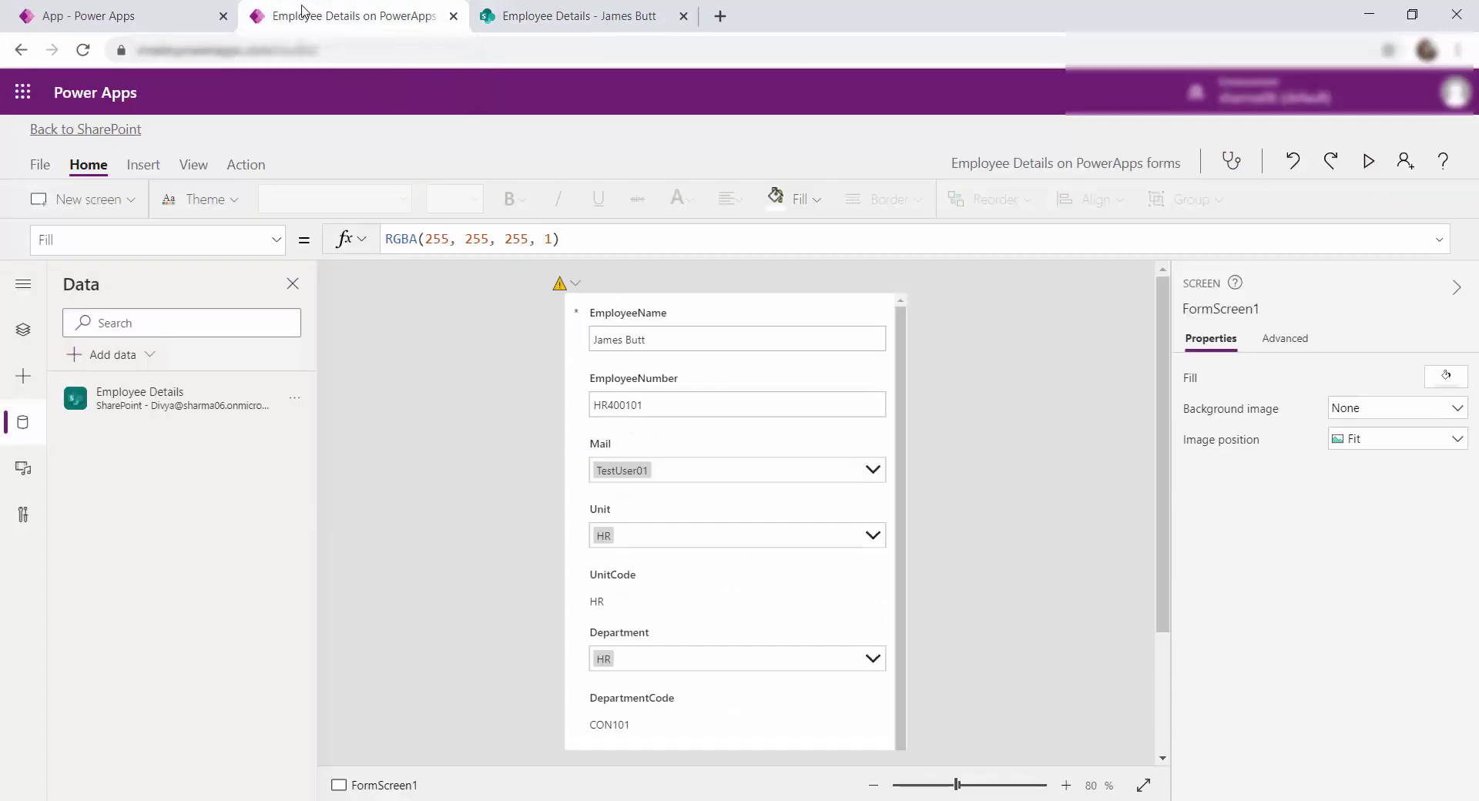
Return to the standalone app's preview and look through its list of employee records
click(150, 11)
scroll(680, 558, down, 7)
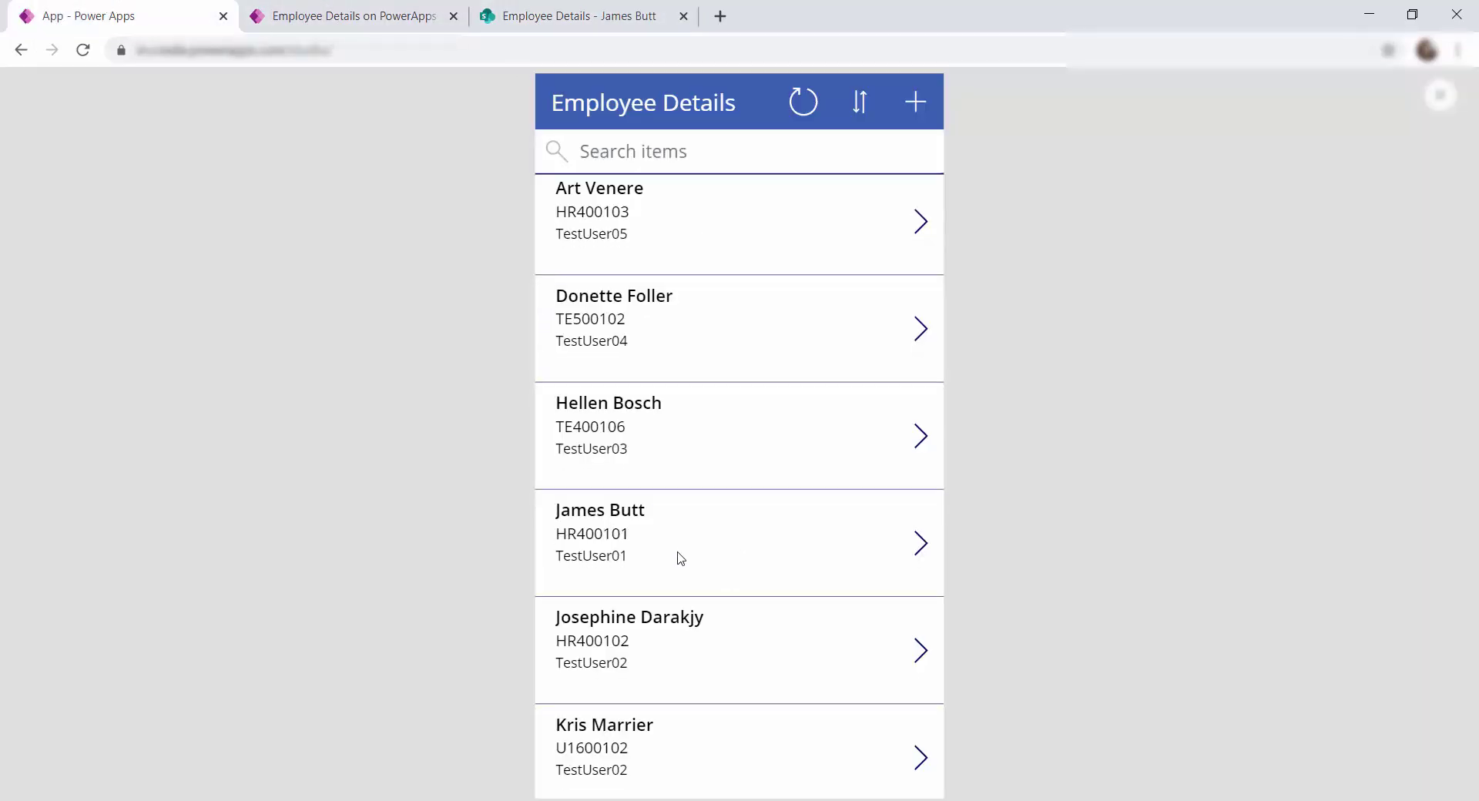
scroll(707, 685, up, 7)
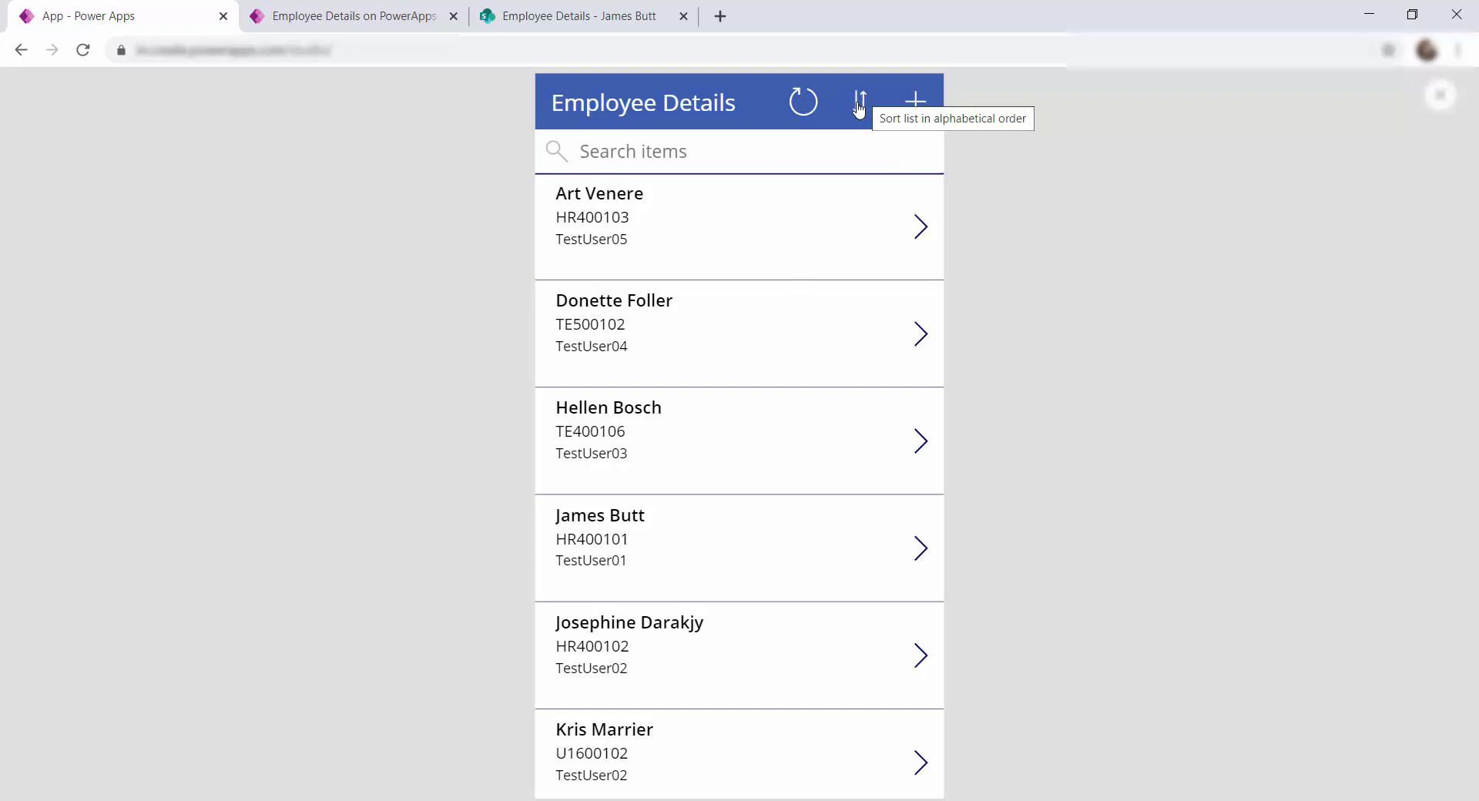
Open the previewed app's blank new-record form, review its fields down to Attachments and cancel it without saving
click(916, 102)
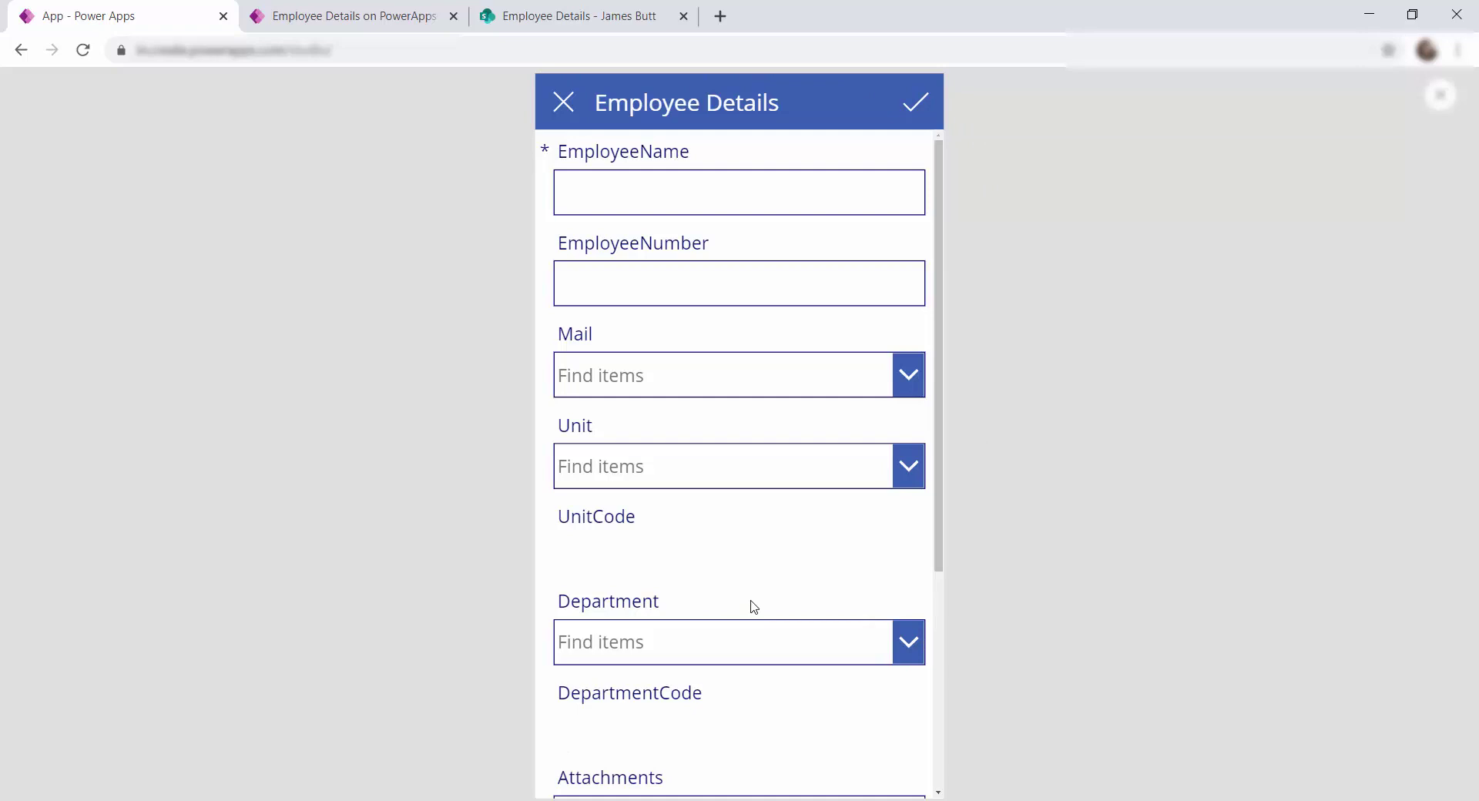
click(594, 285)
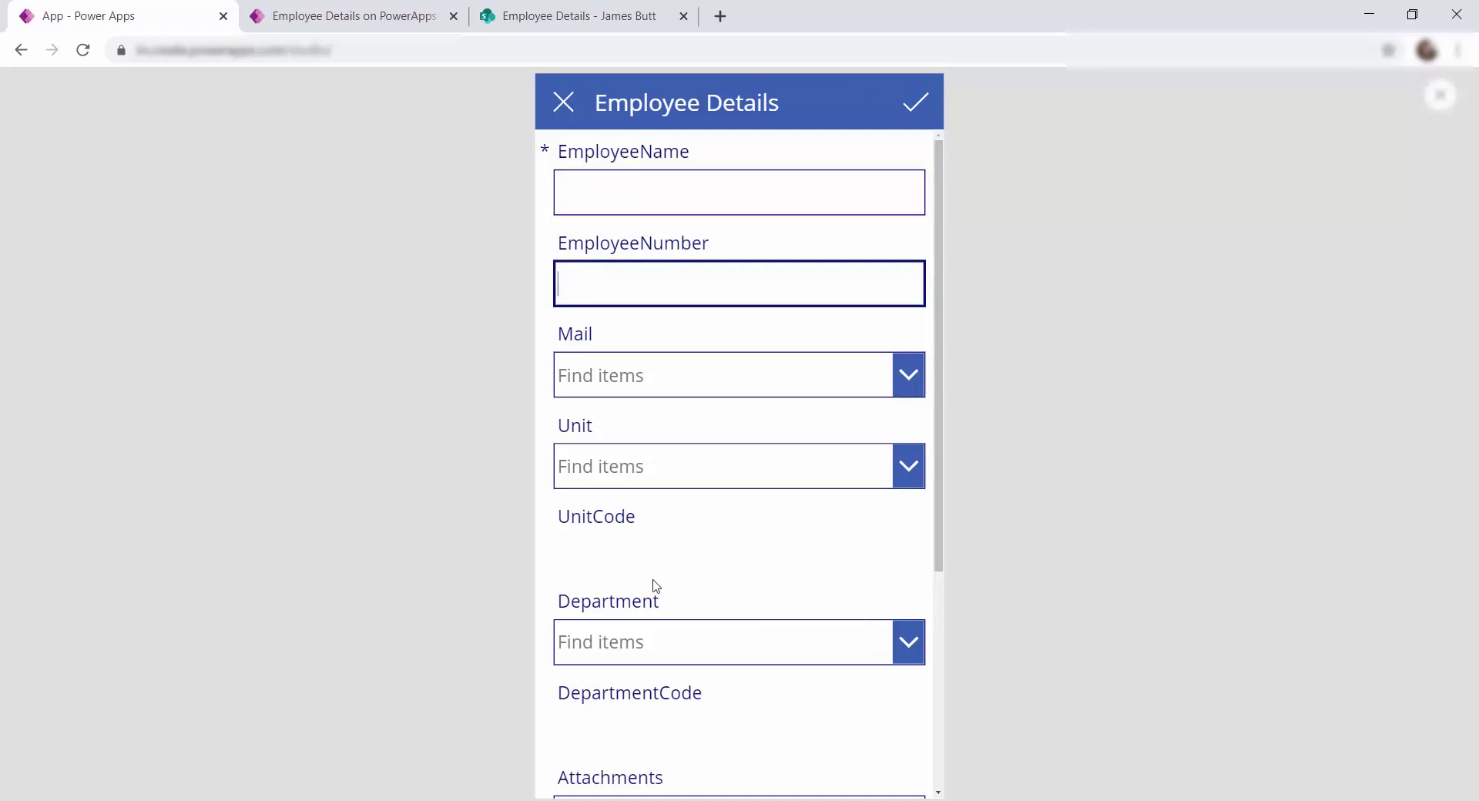
scroll(686, 663, down, 5)
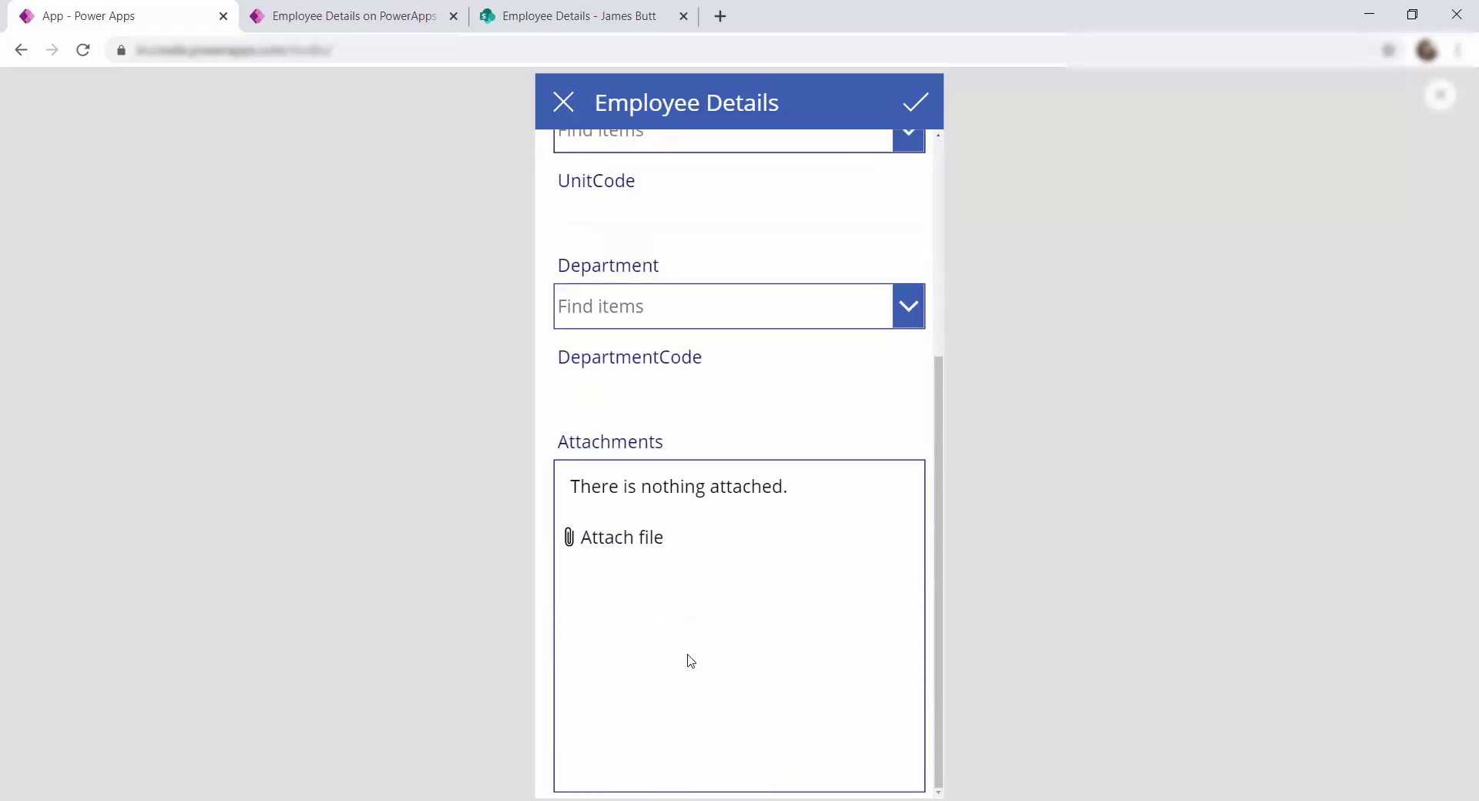
scroll(686, 716, up, 5)
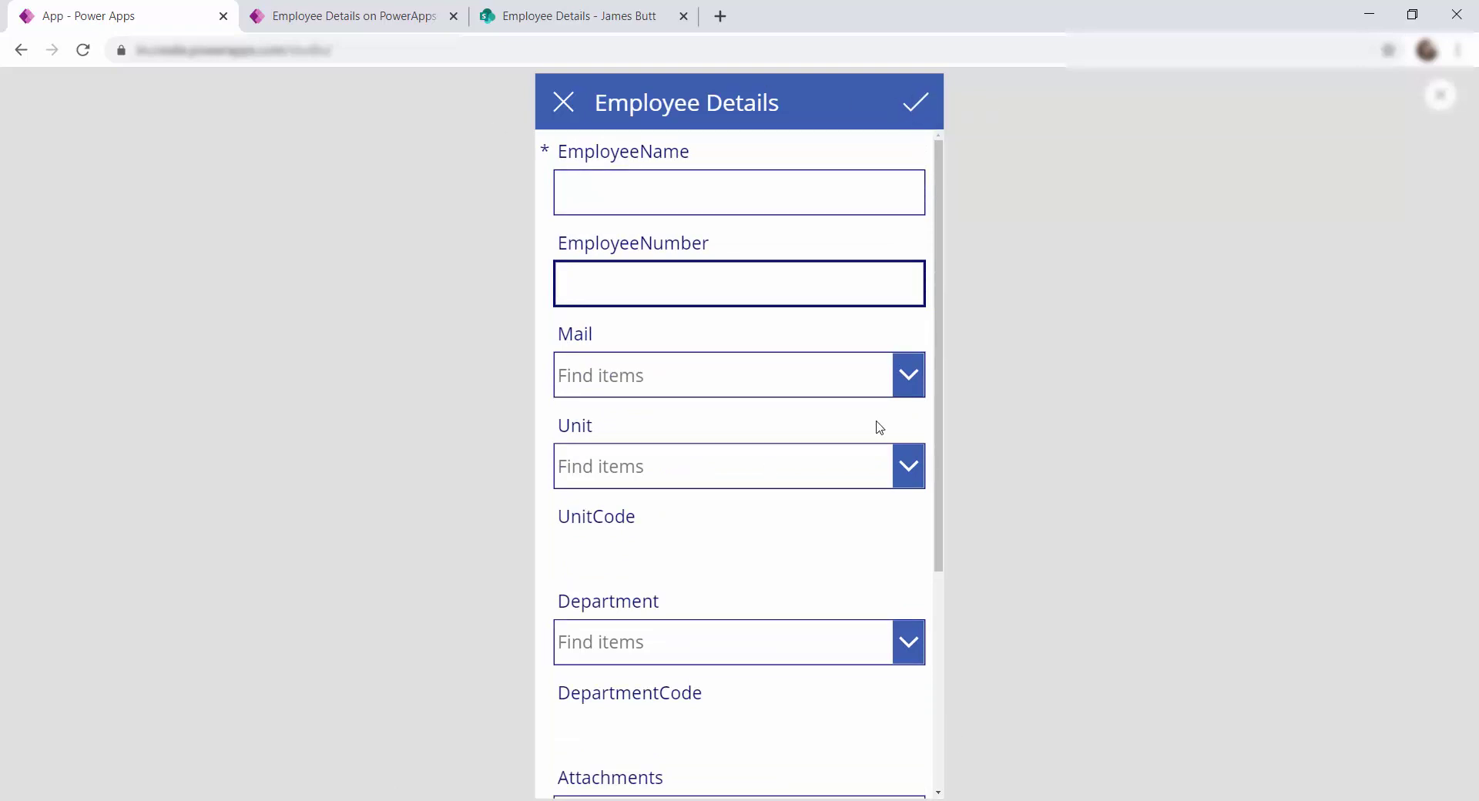
click(561, 101)
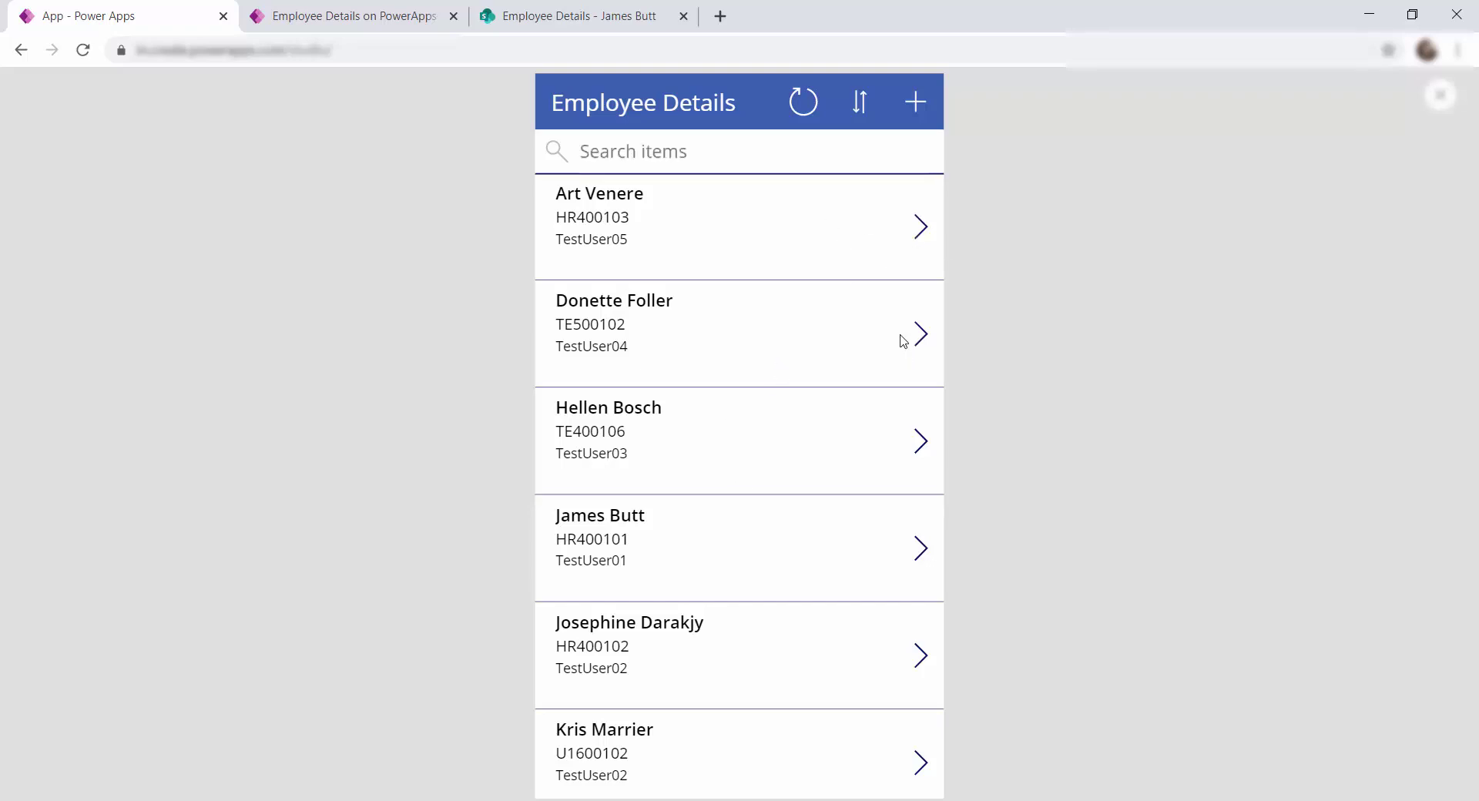
View the second employee's detail record in the preview, return to the list and close the preview
click(921, 350)
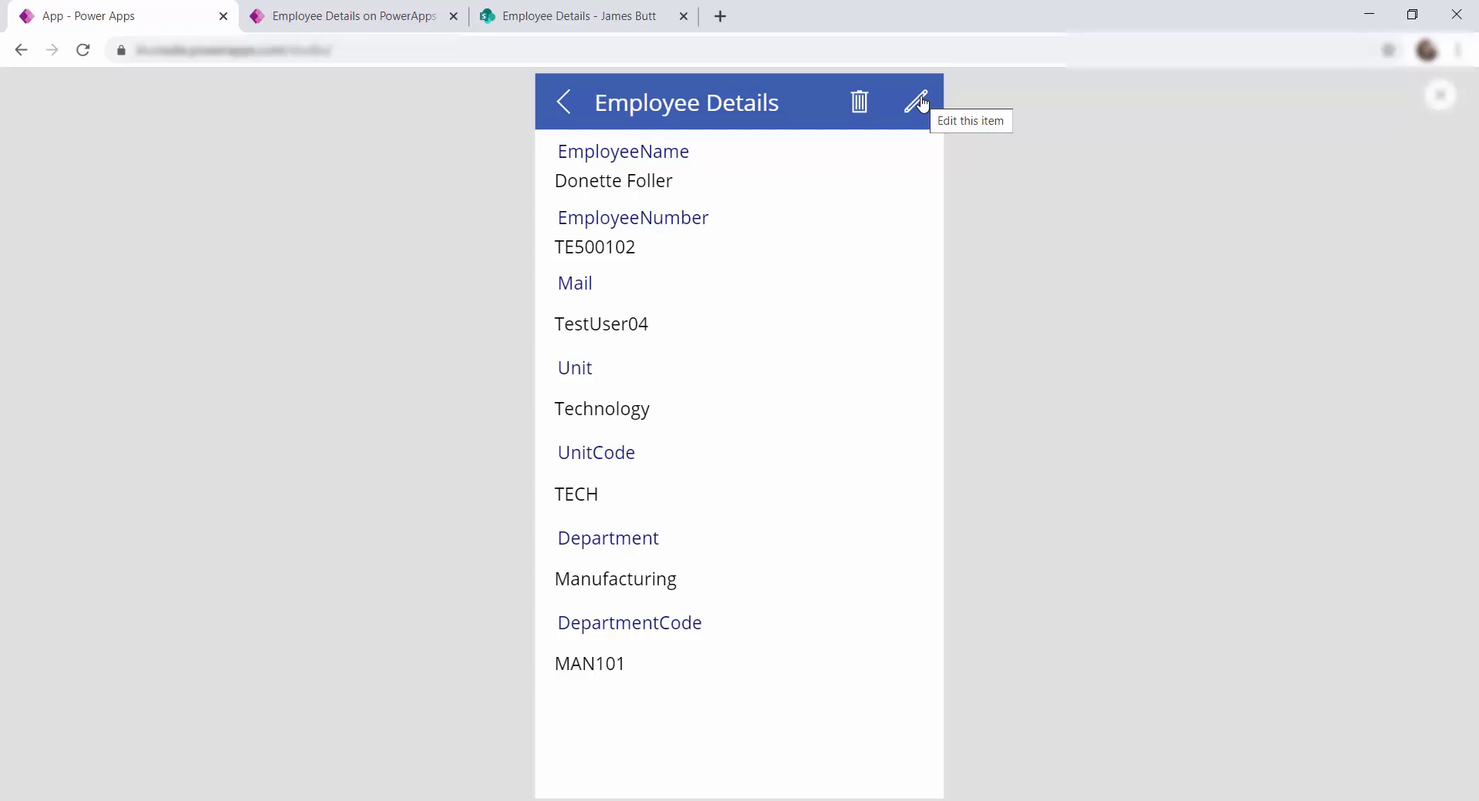
click(574, 102)
click(1437, 96)
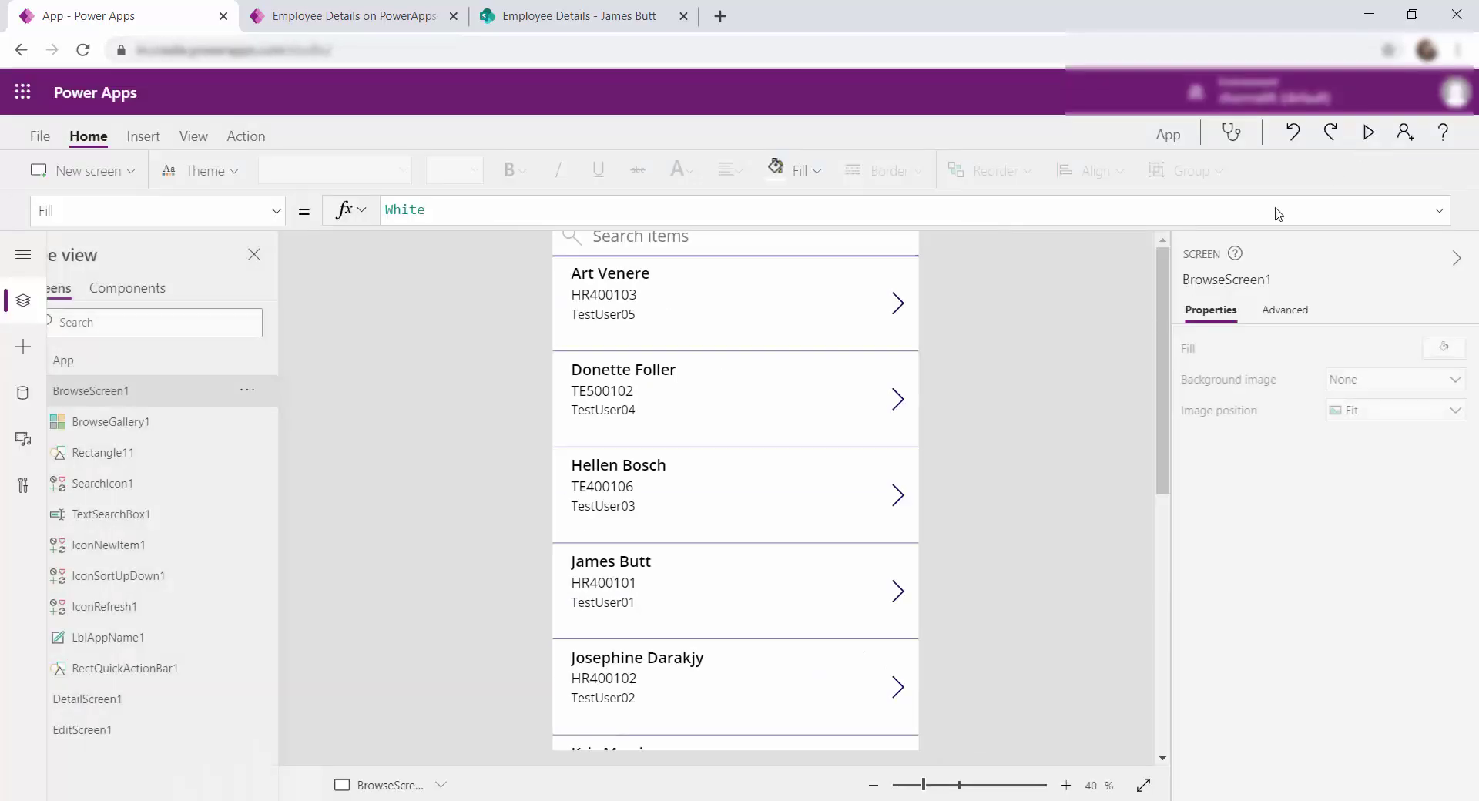
Examine the standalone app's App object and its BrowseScreen1, DetailScreen1 and EditScreen1 screens in the editor
click(898, 507)
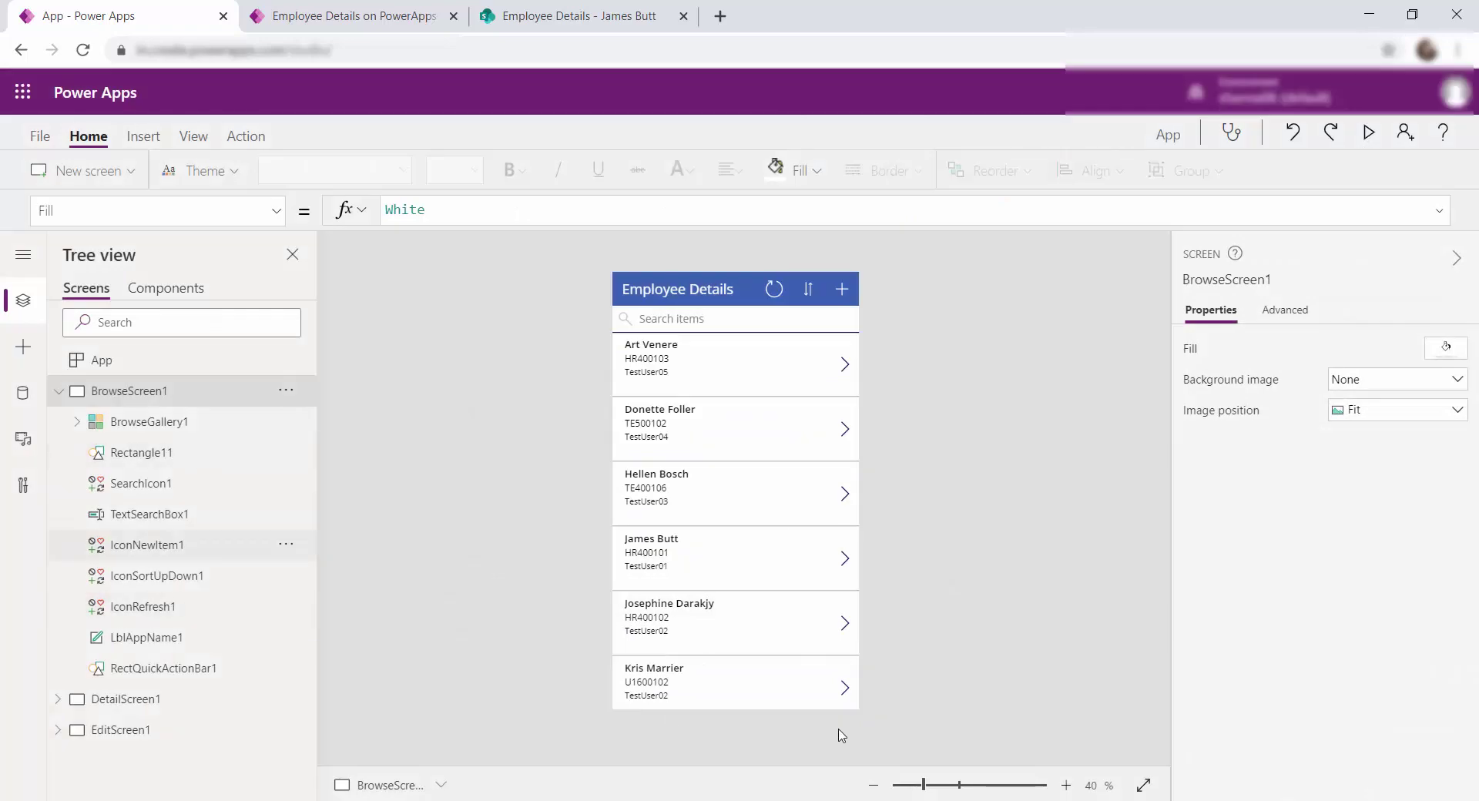
click(1065, 785)
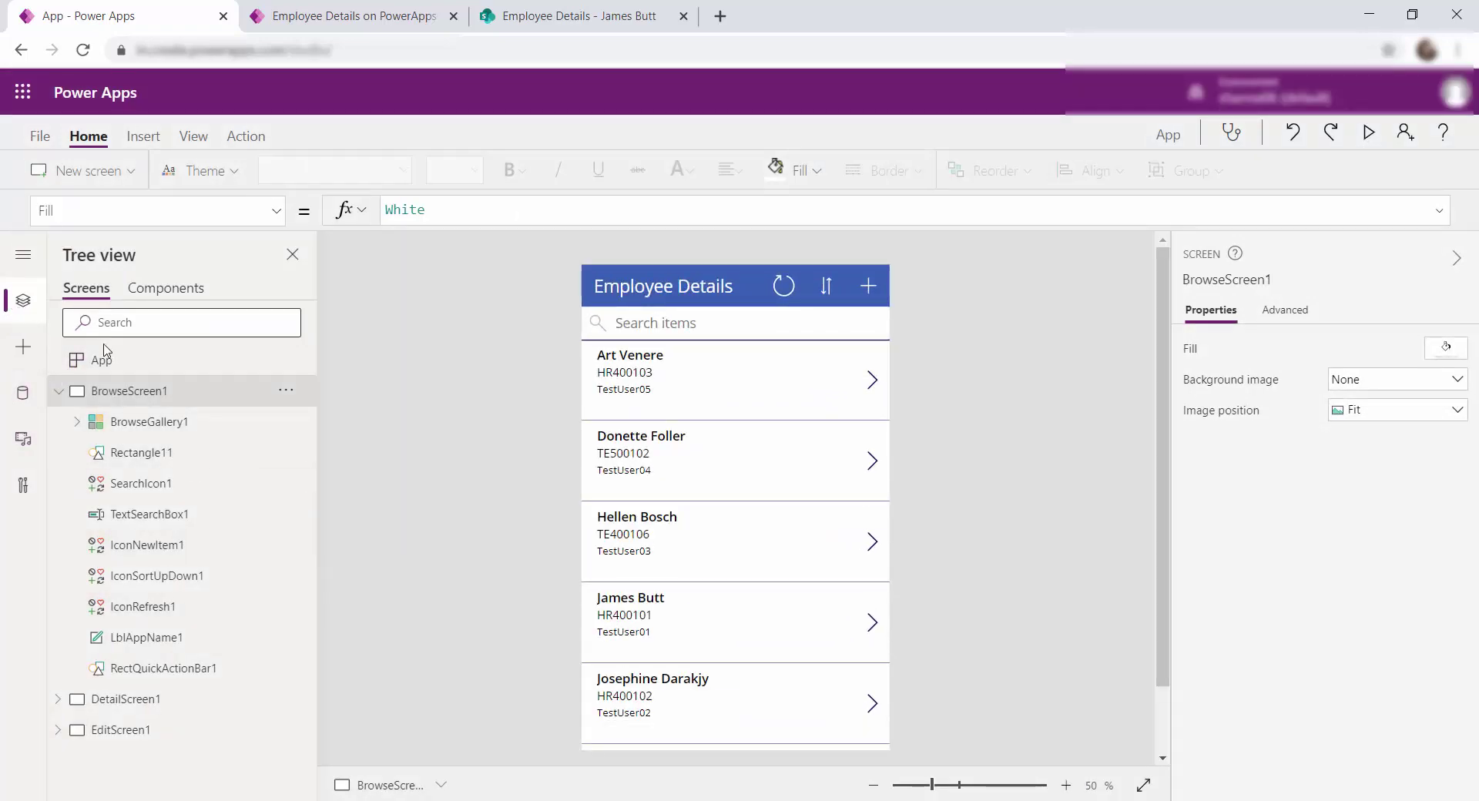
click(93, 362)
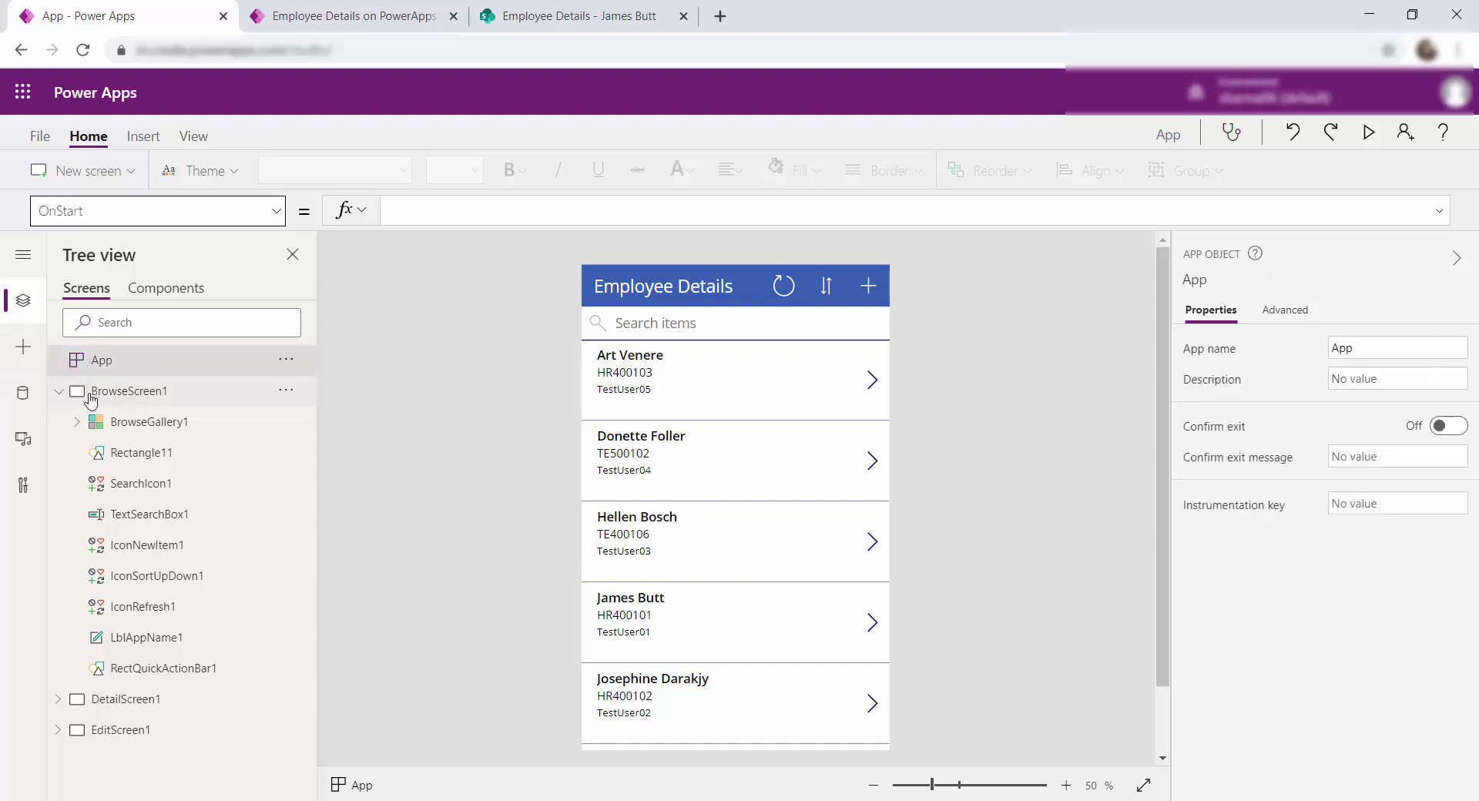
click(123, 393)
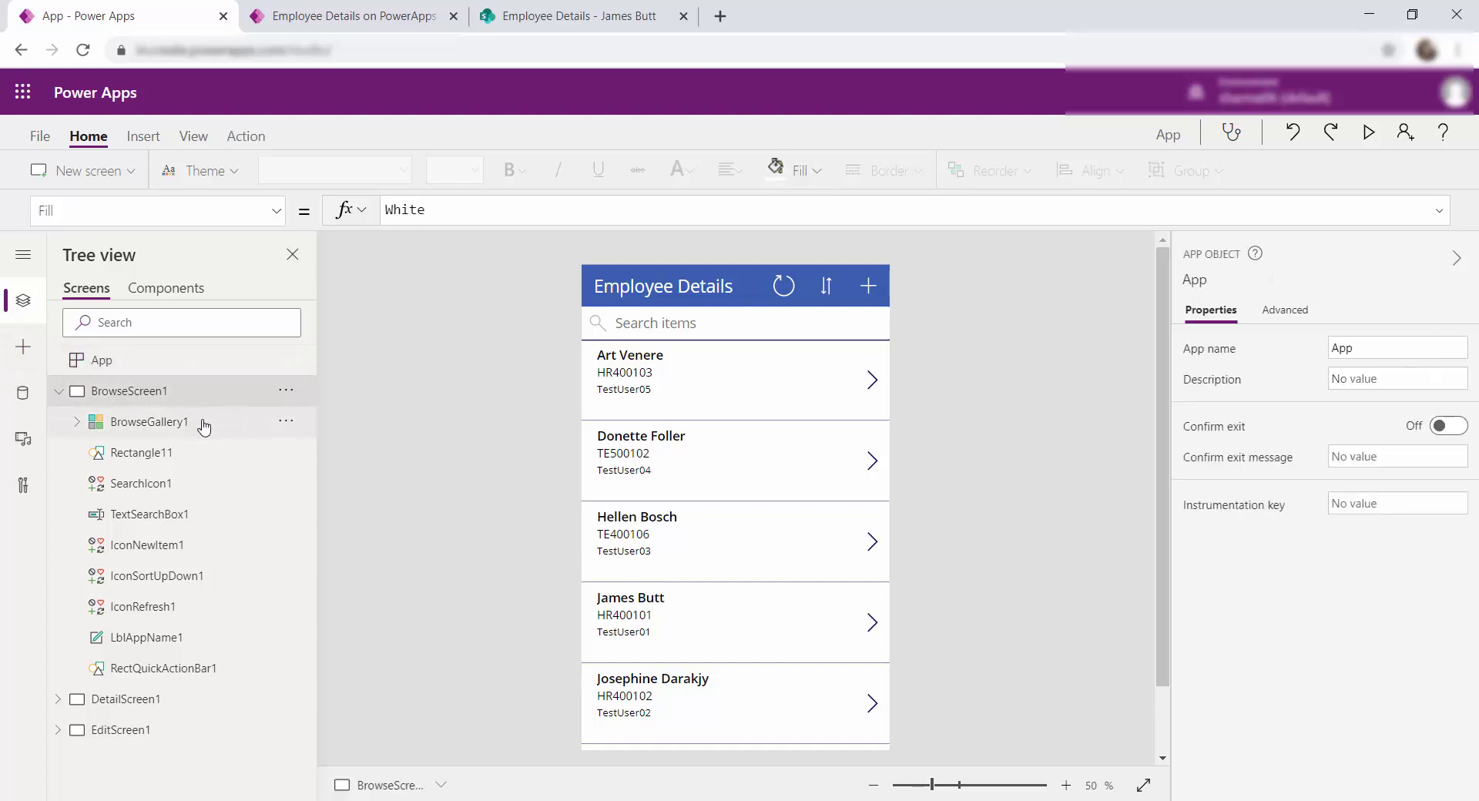
click(58, 392)
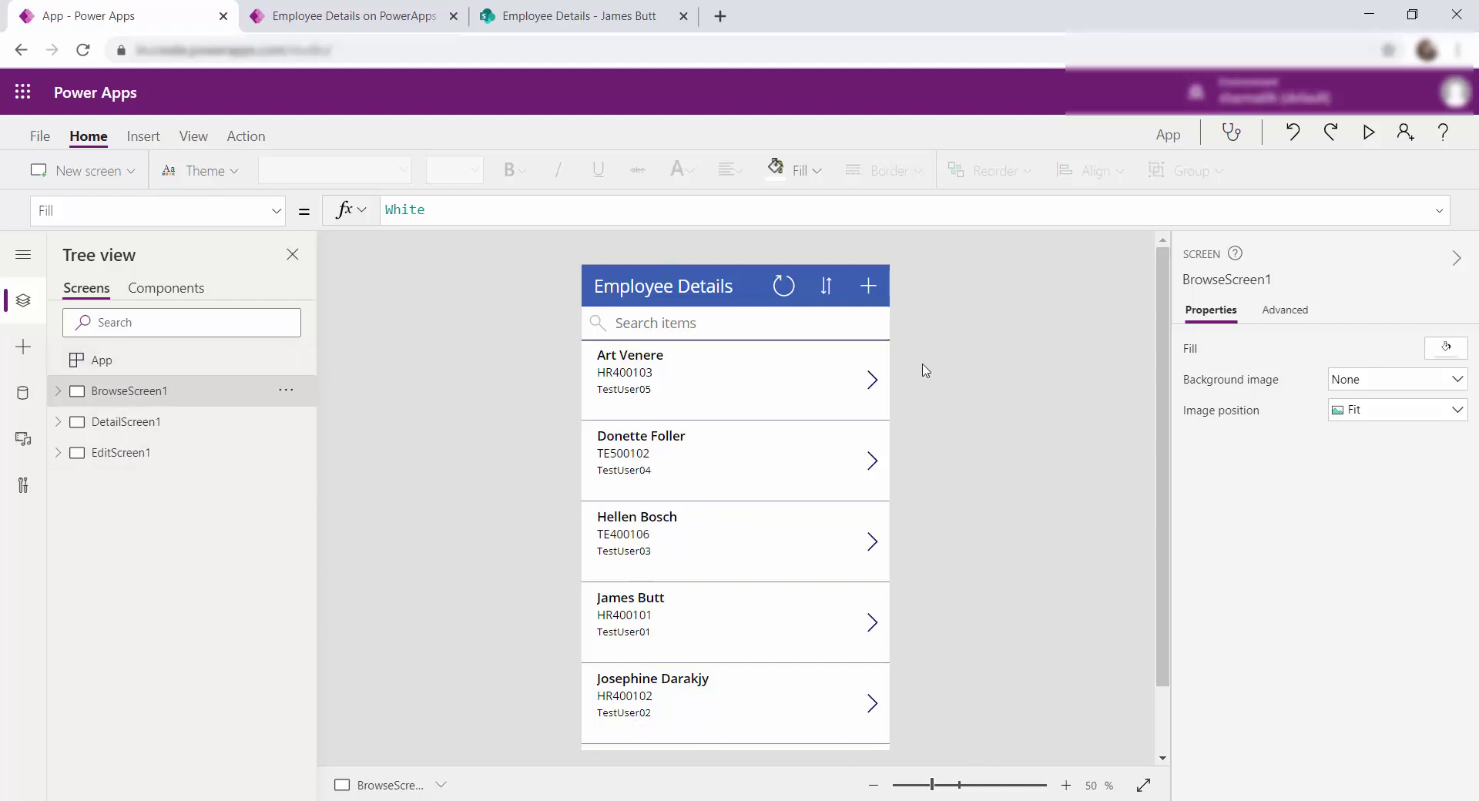
click(101, 424)
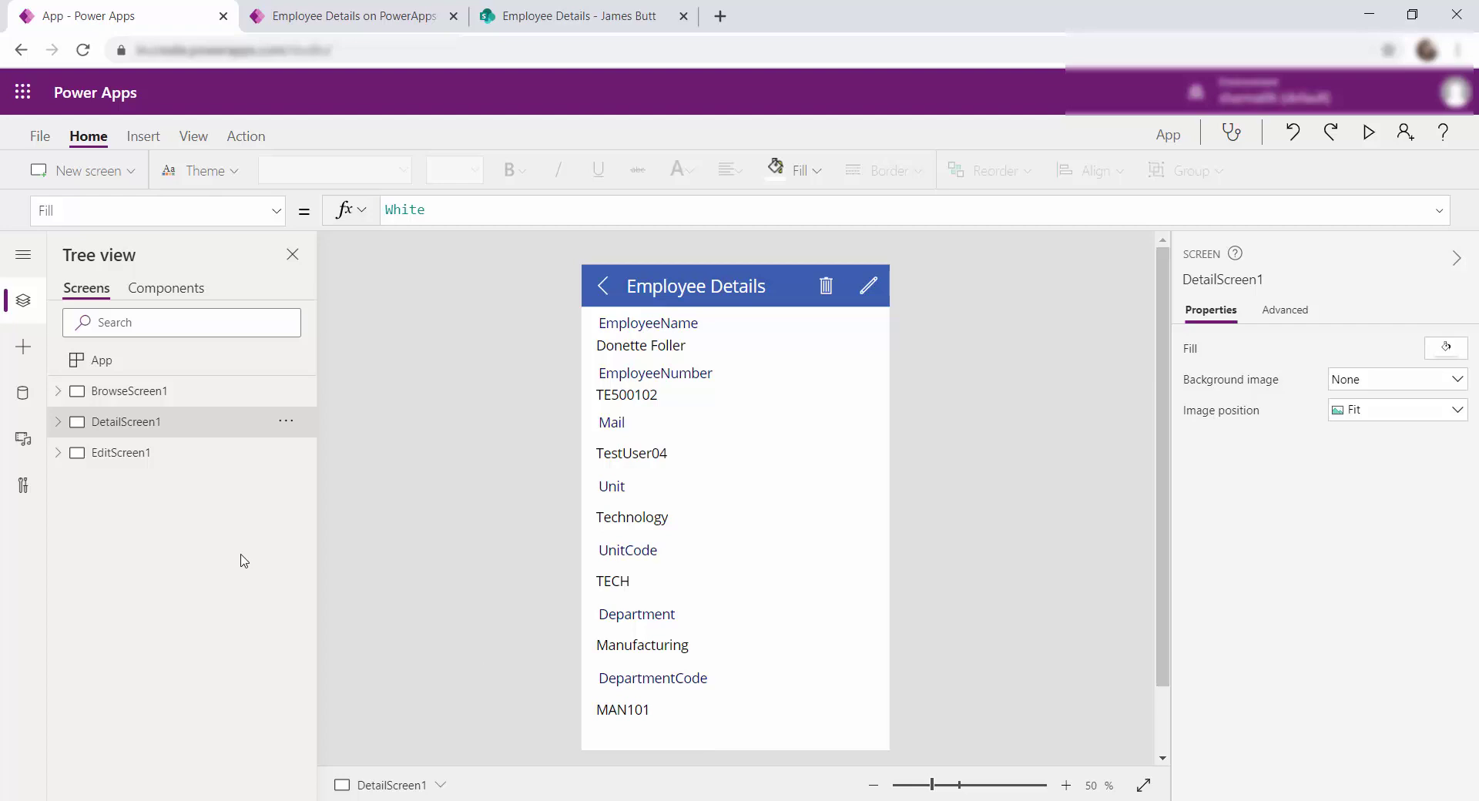
click(116, 454)
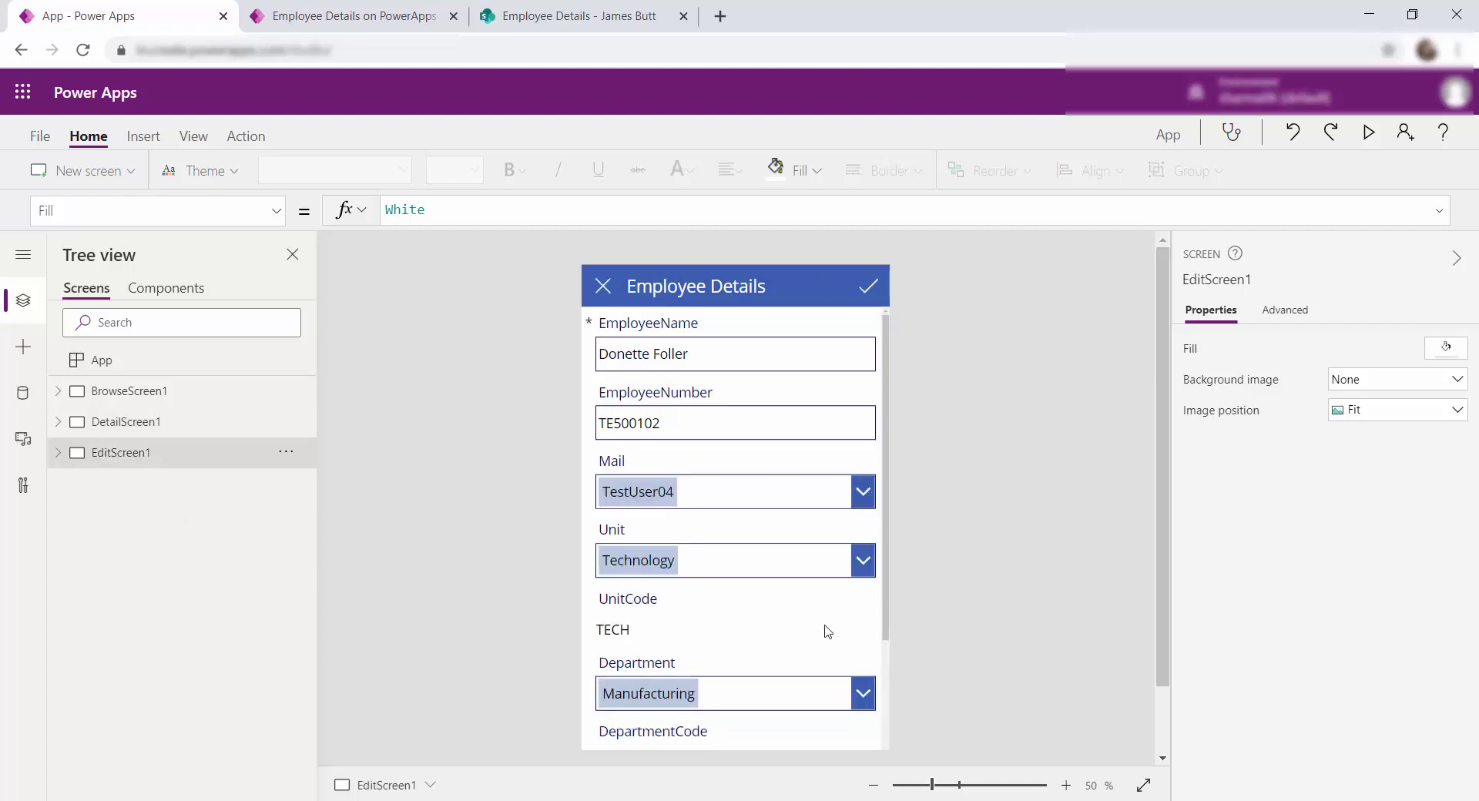
scroll(828, 631, down, 5)
scroll(824, 660, up, 5)
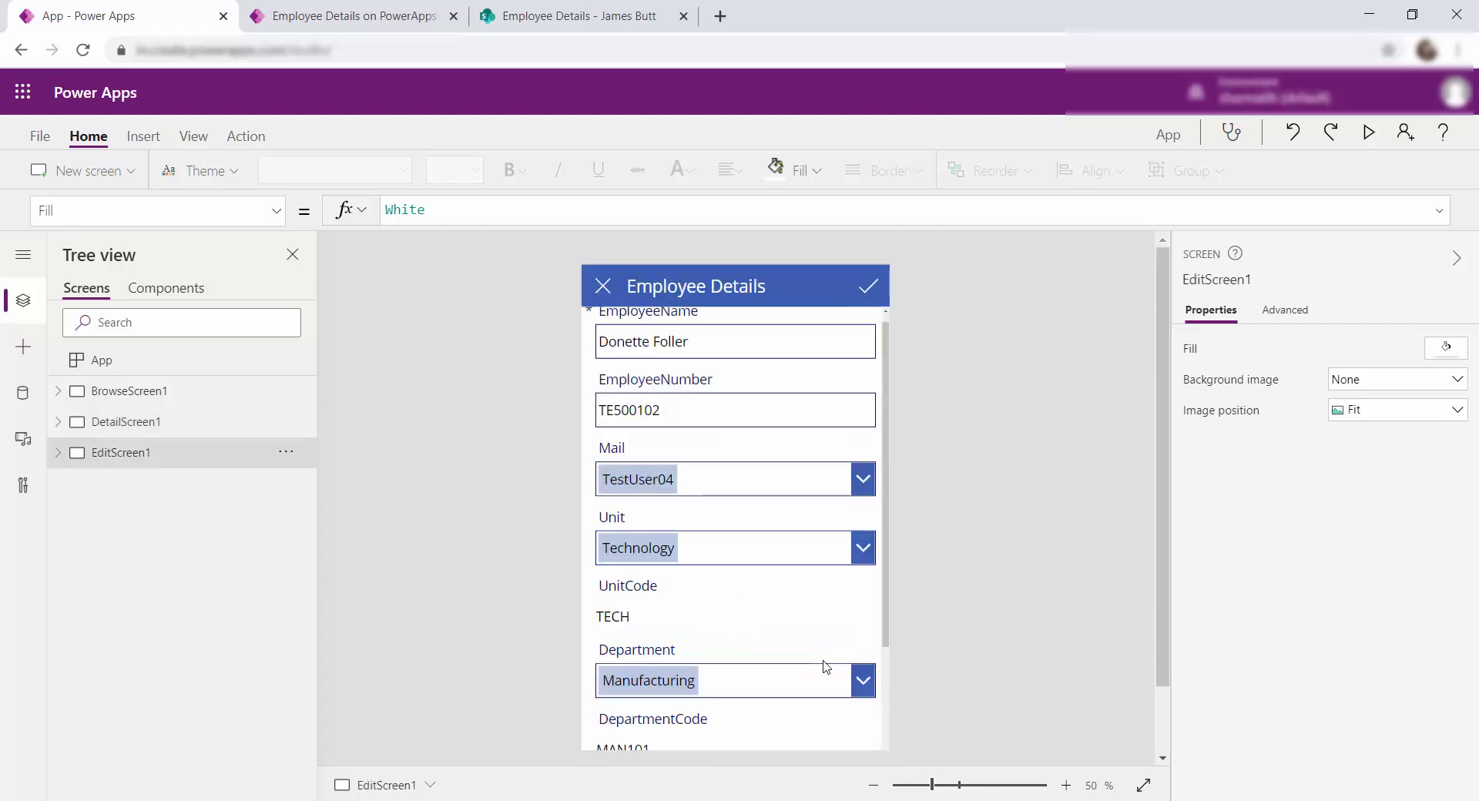
scroll(826, 666, up, 1)
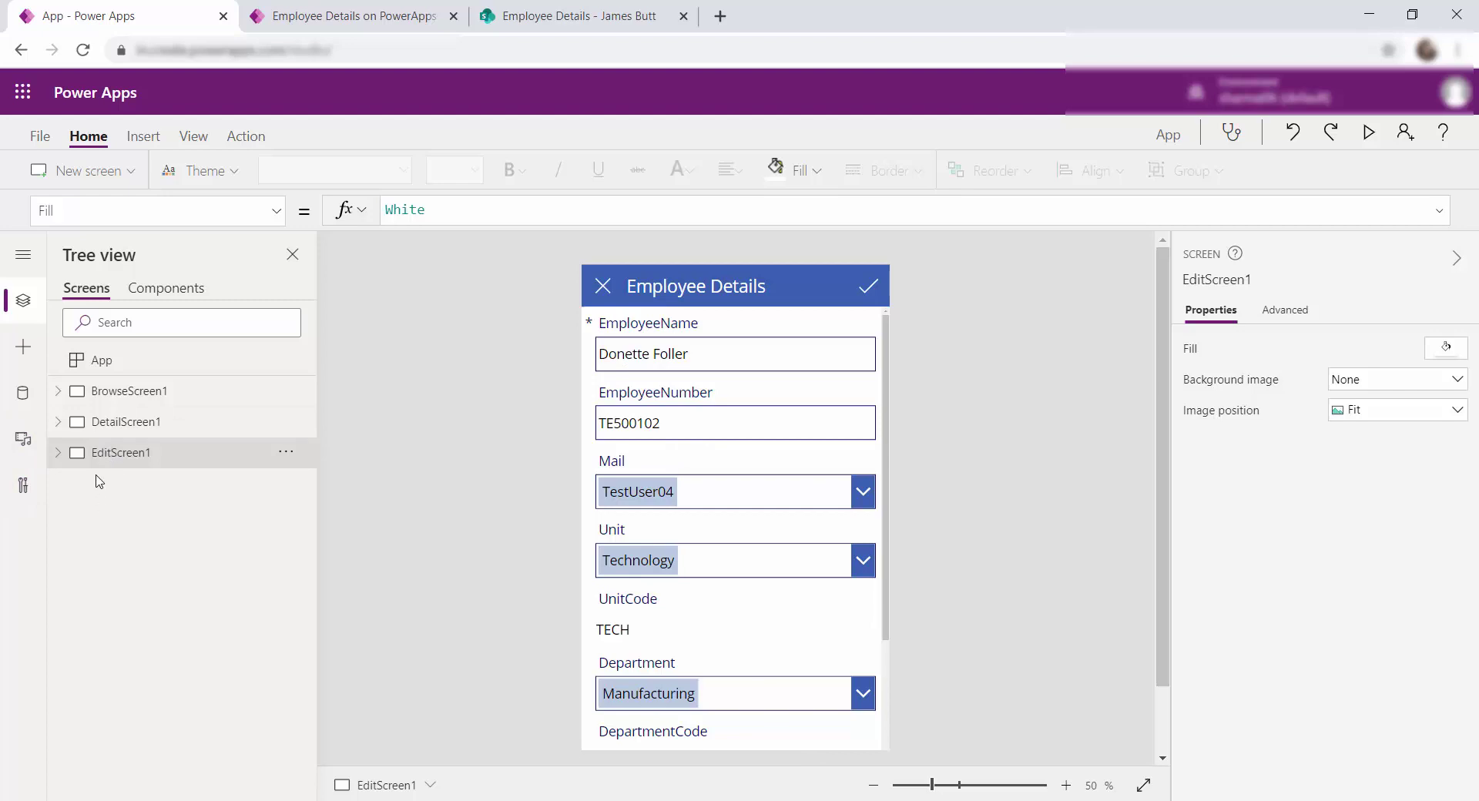
Inspect the structure of BrowseScreen1, including the controls nested in BrowseGallery1 and the records on its canvas
click(98, 396)
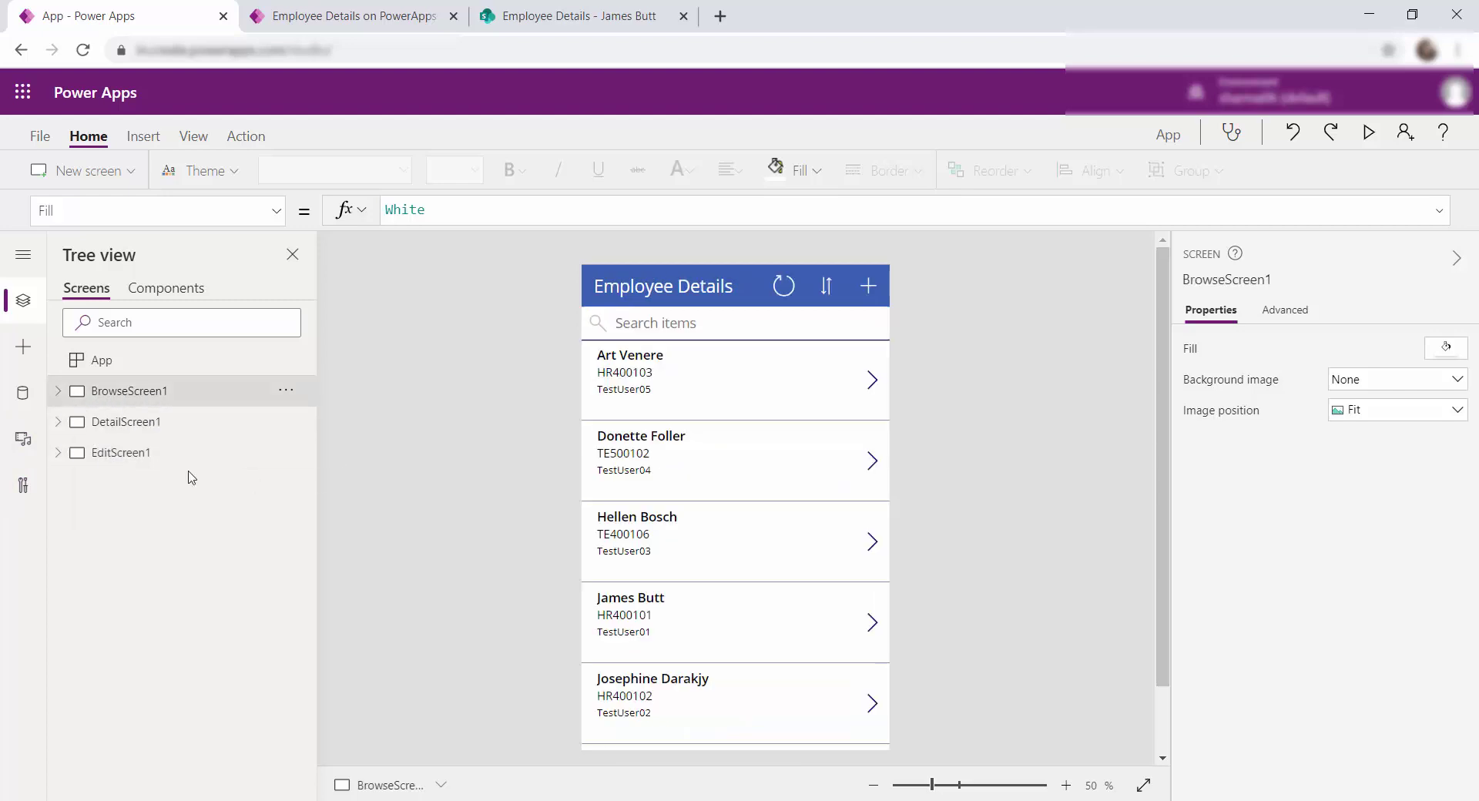
click(58, 391)
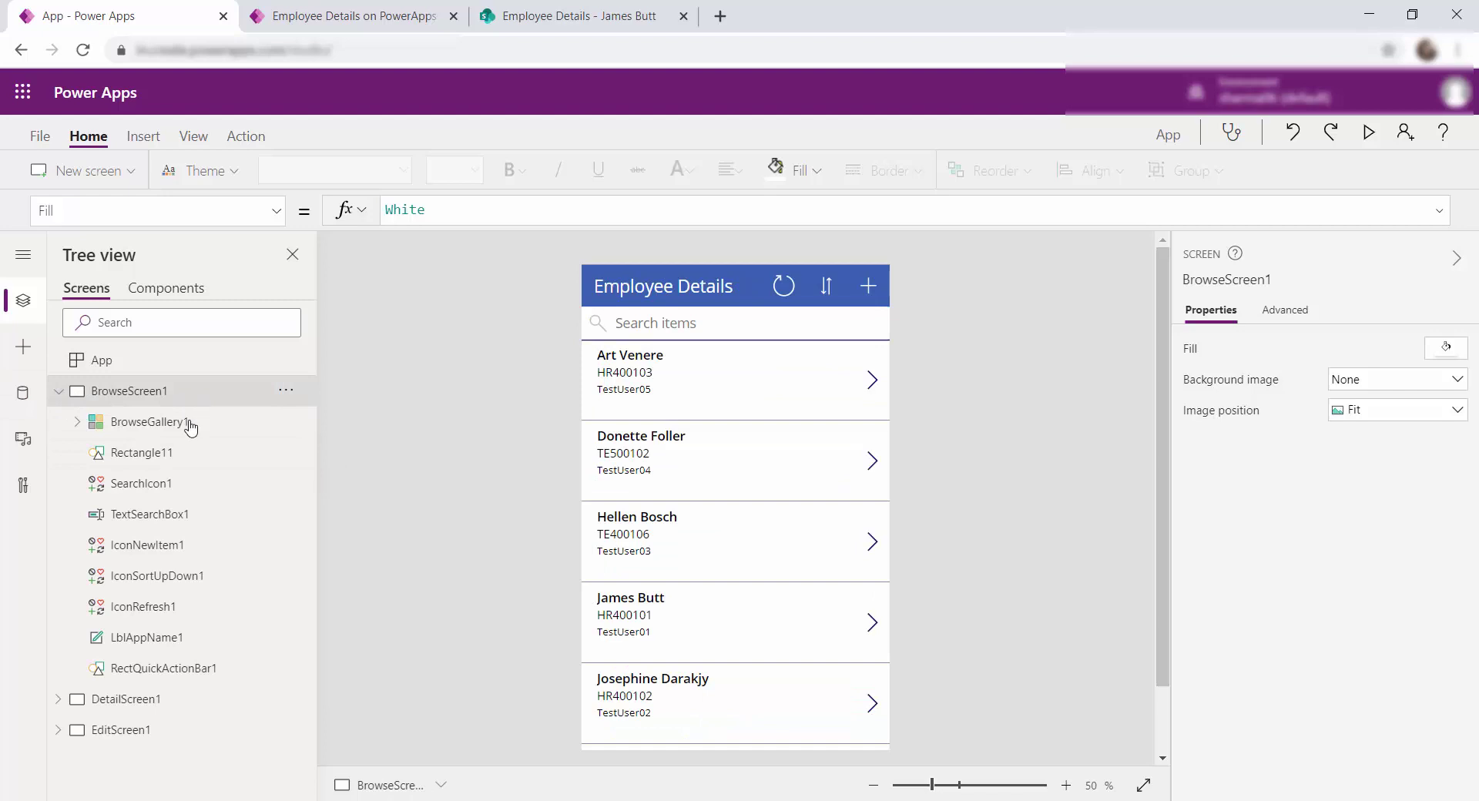
click(77, 421)
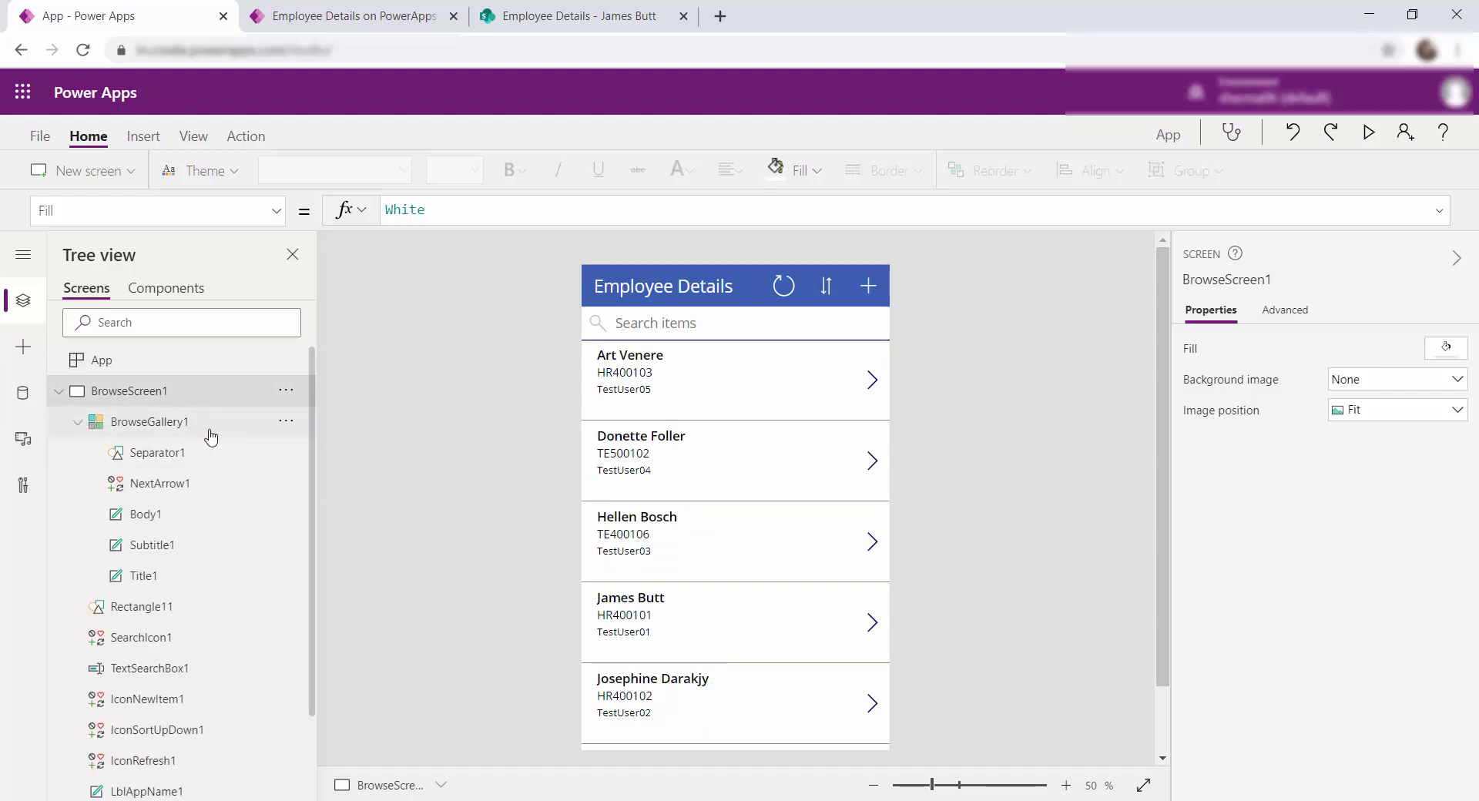
click(77, 422)
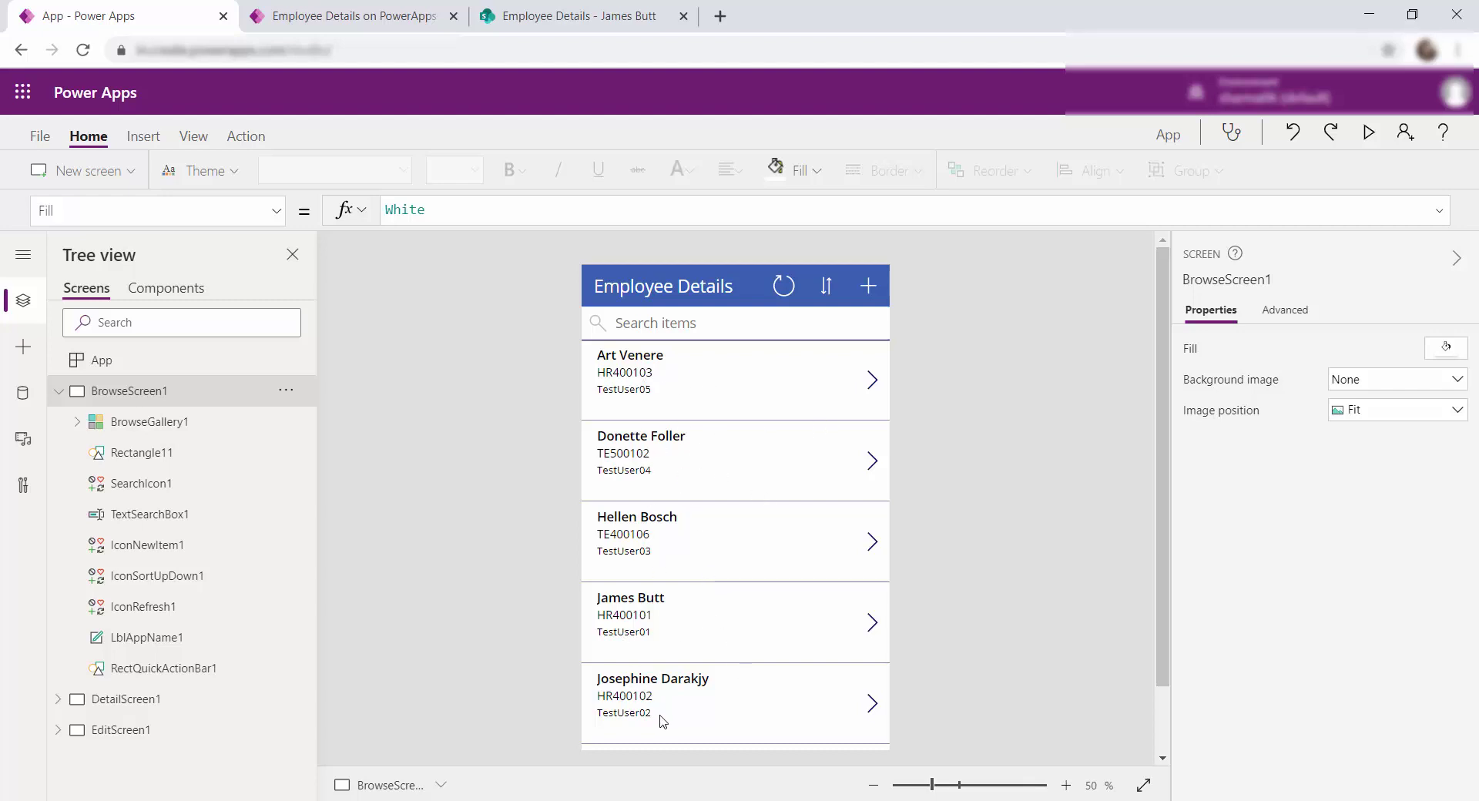
scroll(661, 720, down, 1)
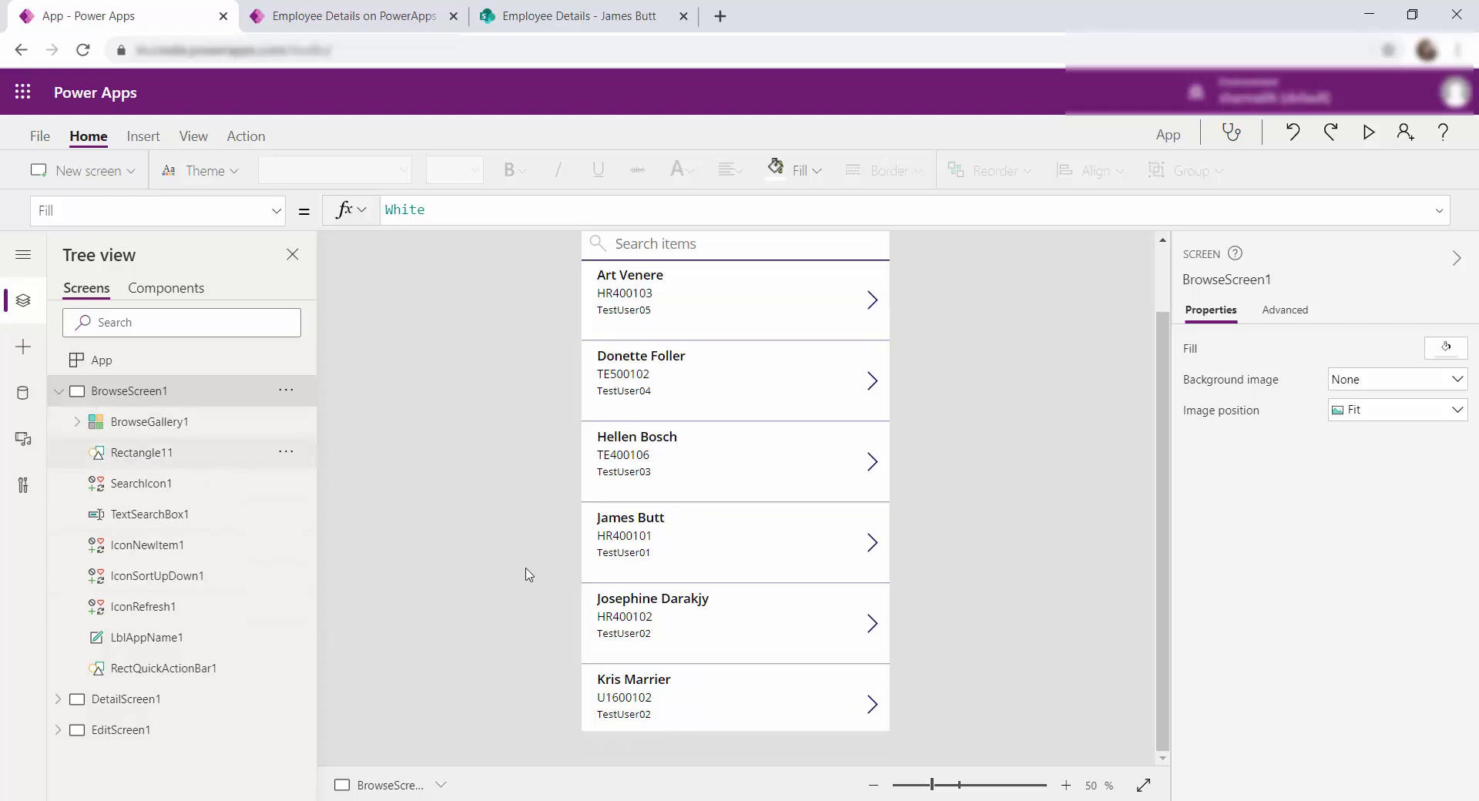
scroll(726, 581, up, 1)
Select each BrowseScreen1 control from Rectangle11 through RectQuickActionBar1 to locate it on the canvas, and recheck the contents of BrowseGallery1
click(134, 460)
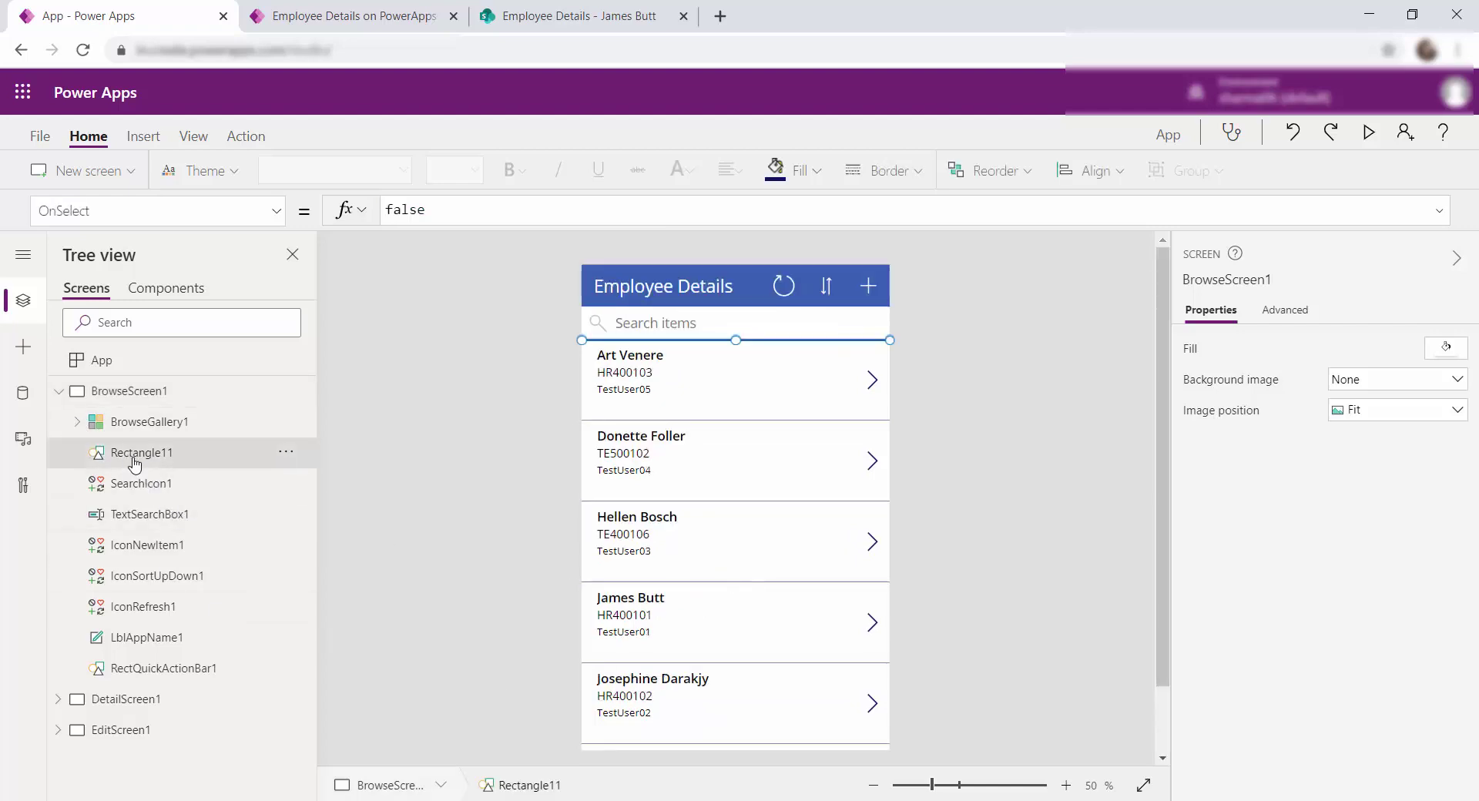
click(133, 488)
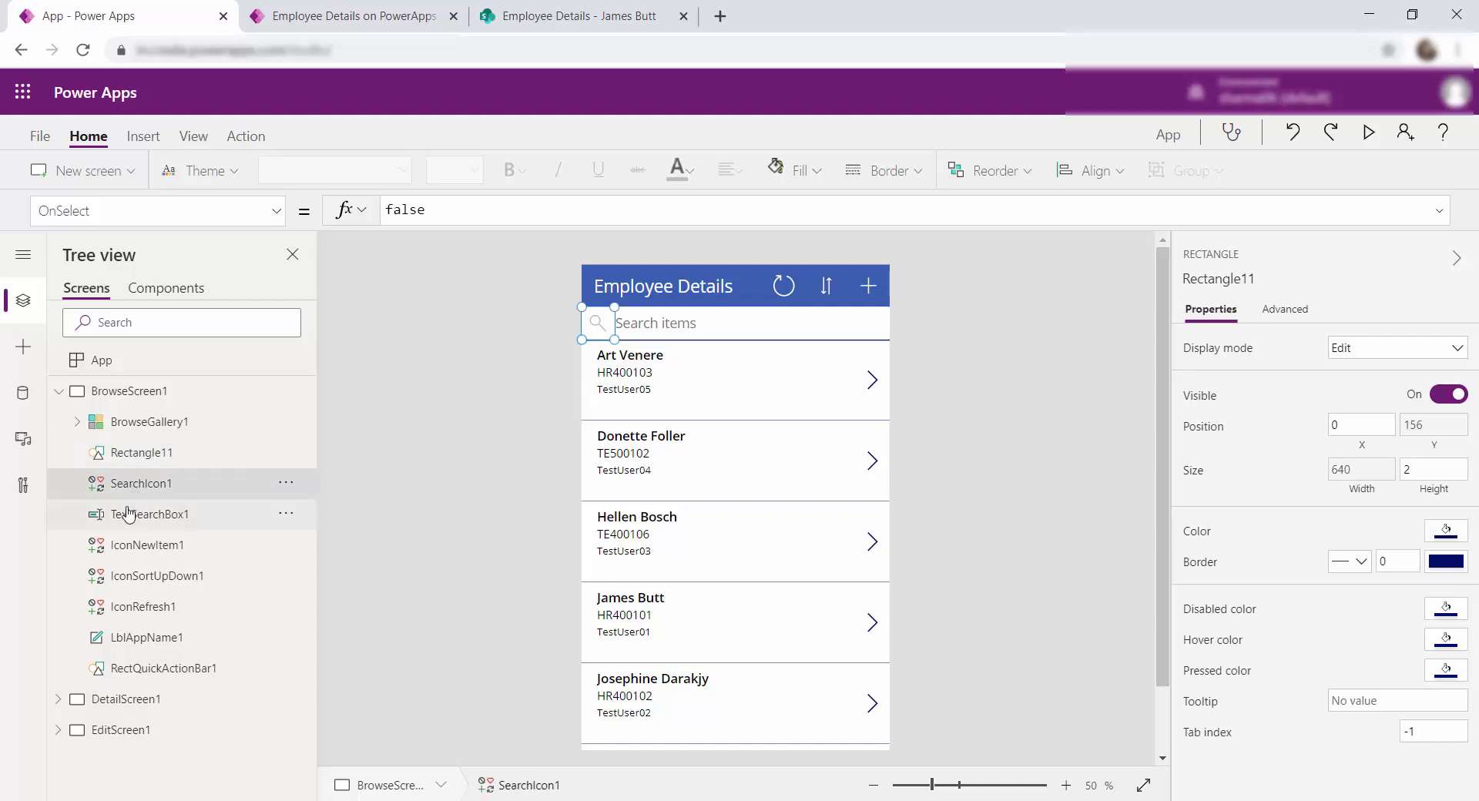
click(148, 524)
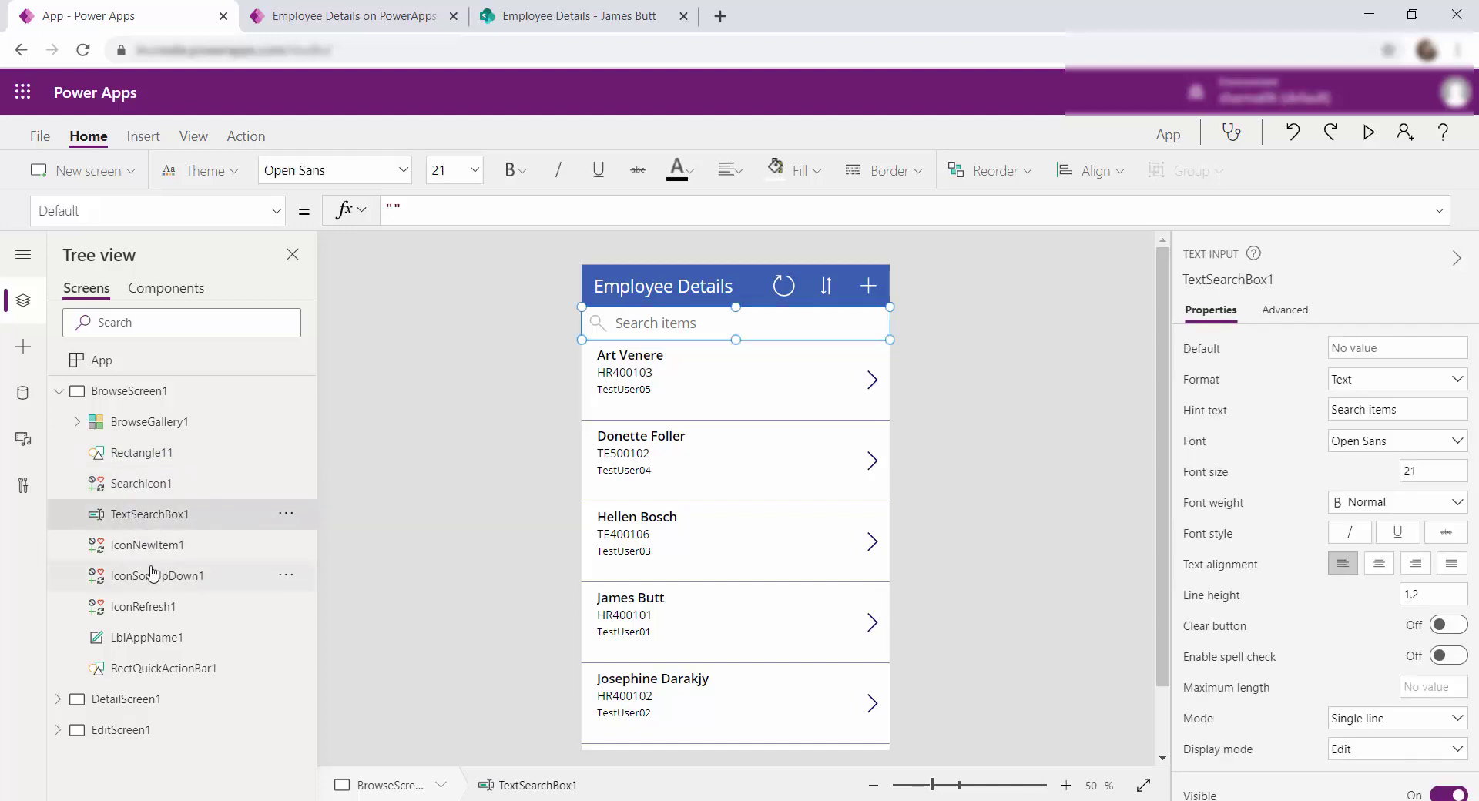
click(149, 546)
click(150, 583)
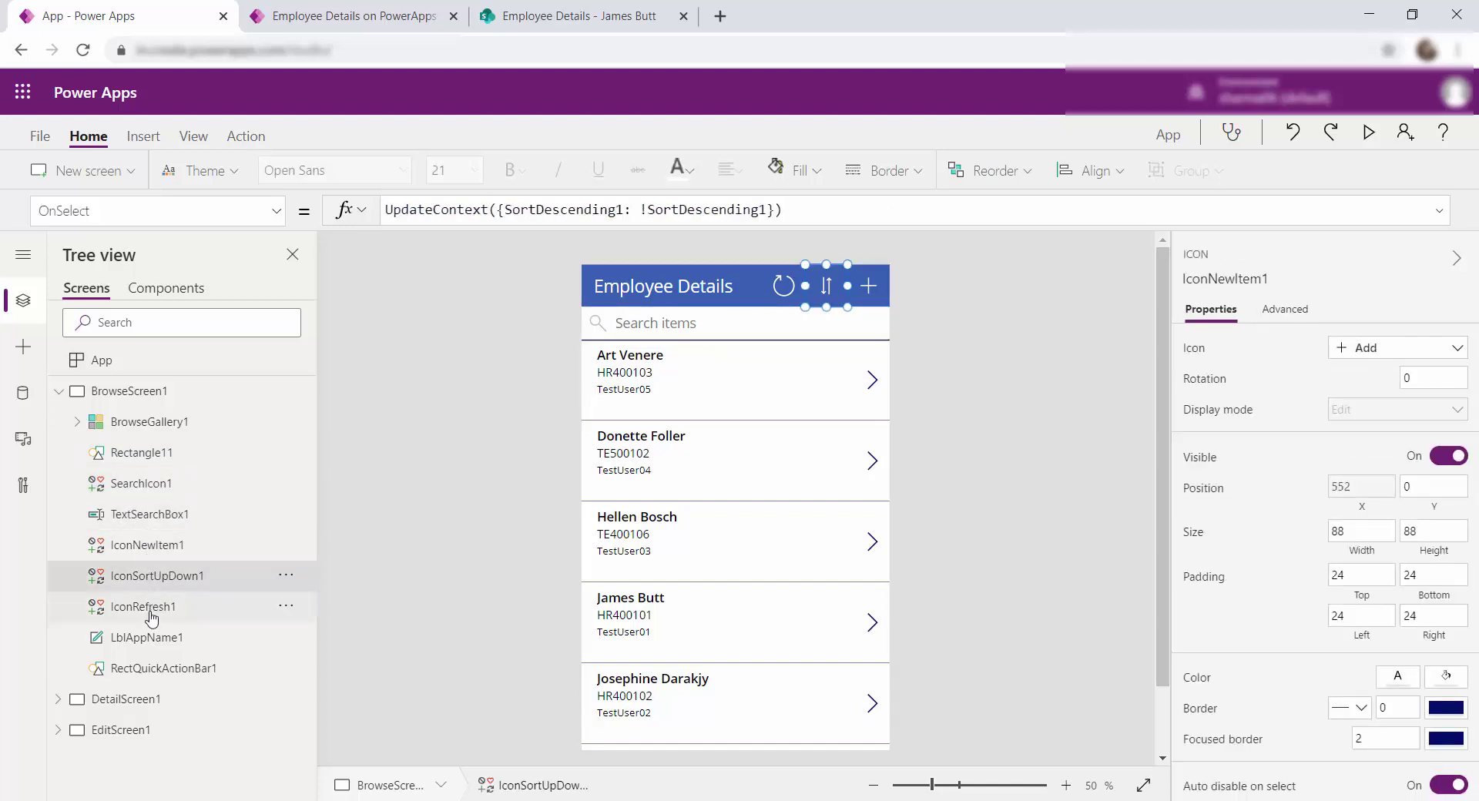
click(146, 608)
click(143, 639)
click(134, 668)
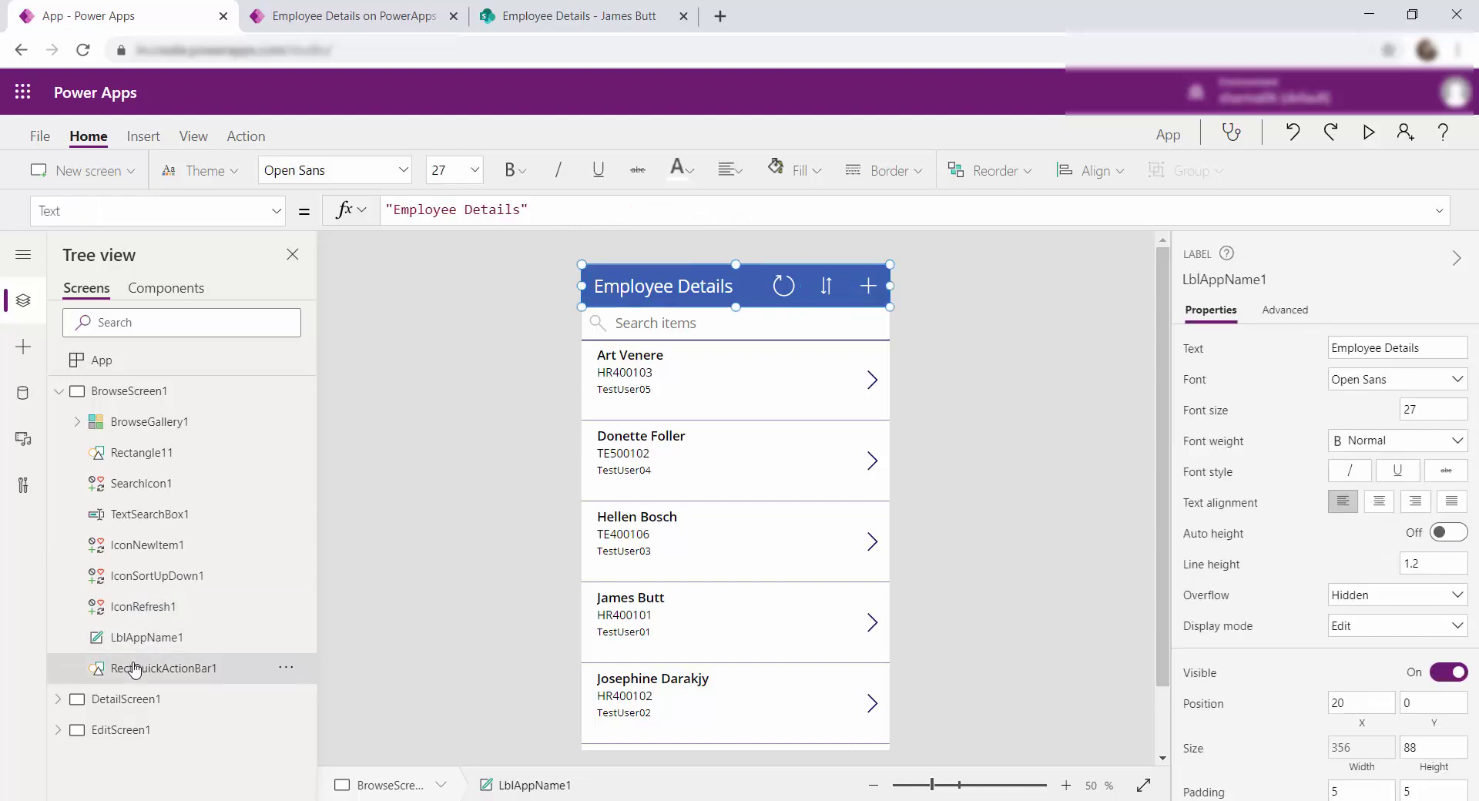
click(77, 422)
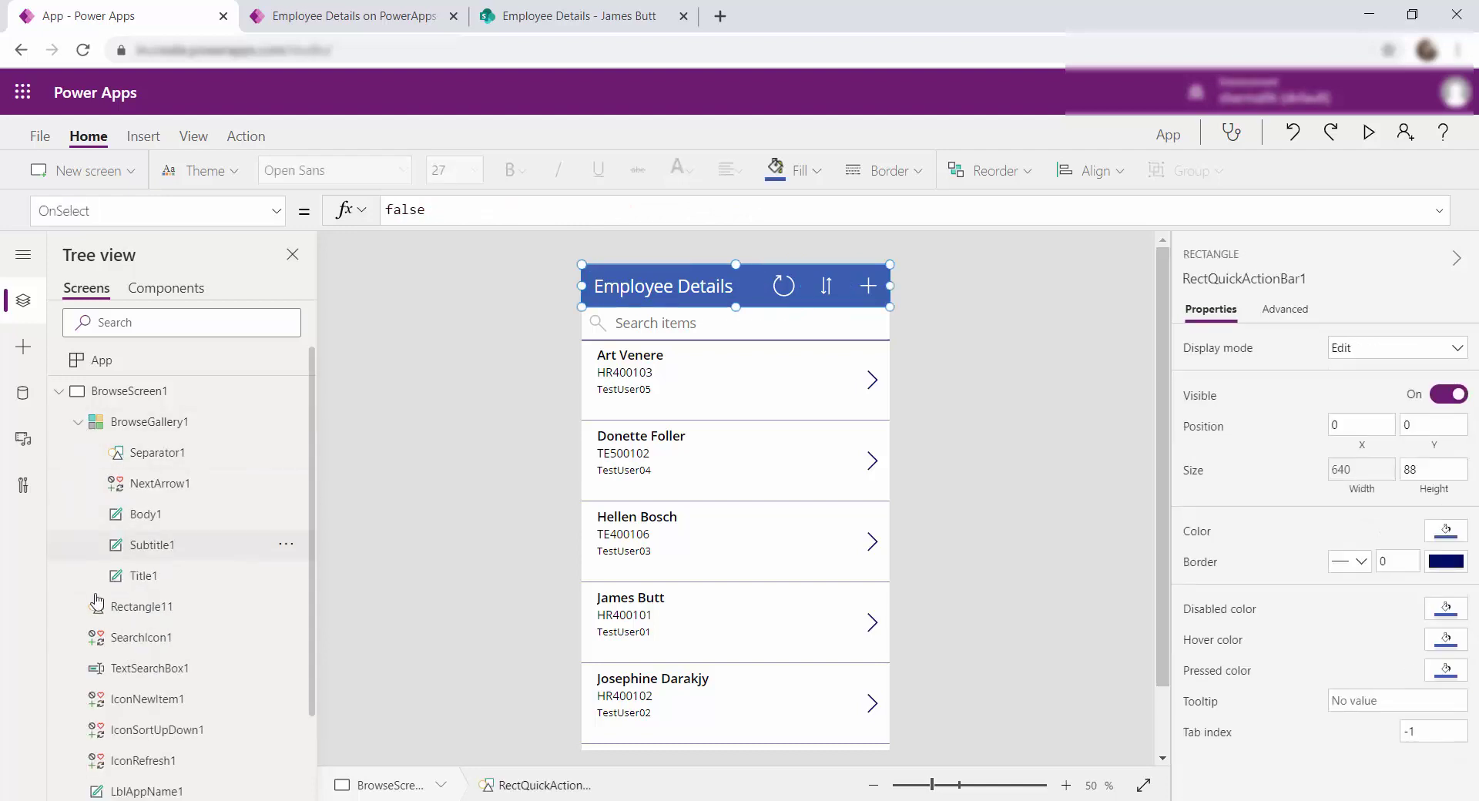
click(77, 422)
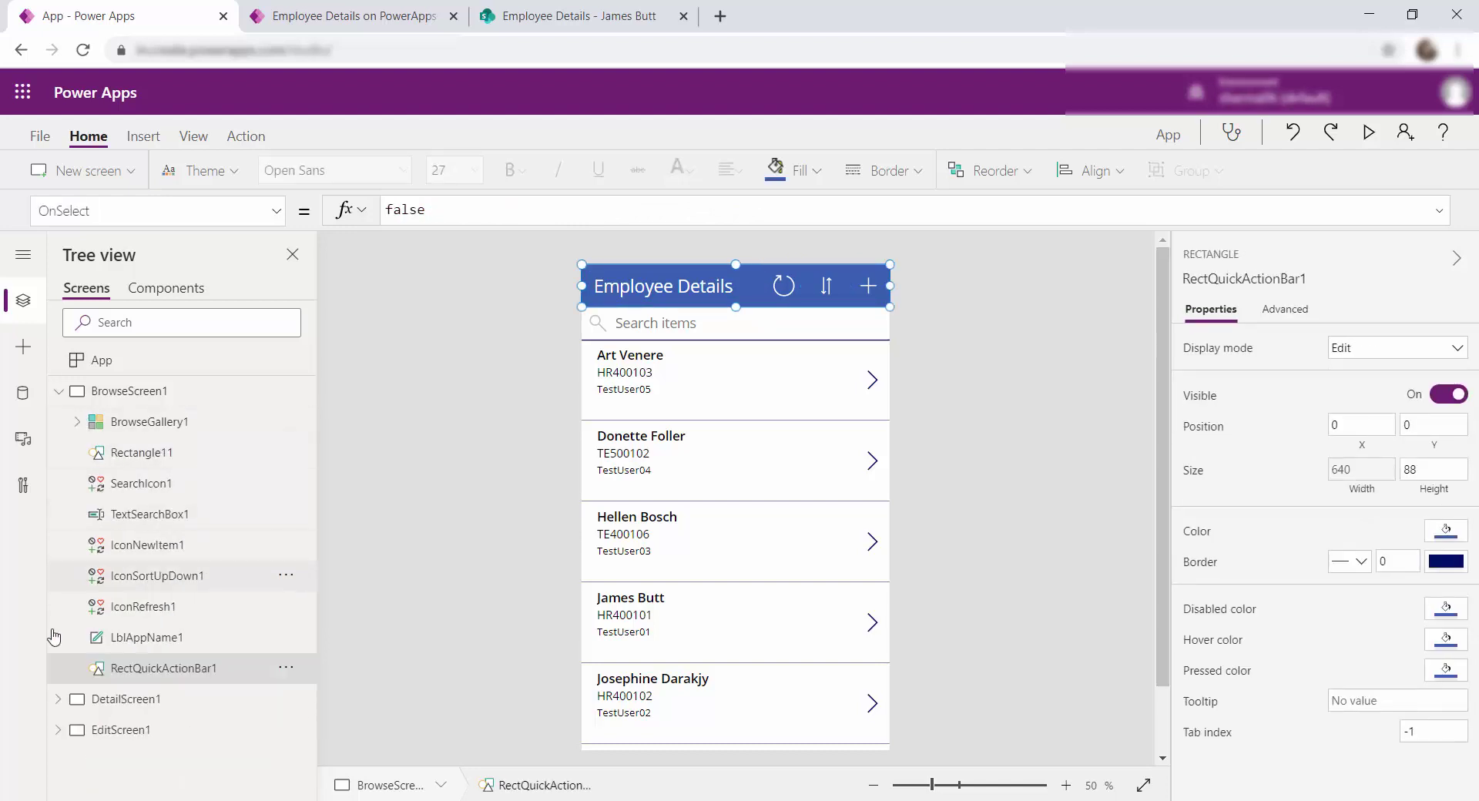
Inspect DetailScreen1's controls and the DataSource formula of DetailForm1, and return to the SharePoint list form's customization
click(58, 700)
click(122, 702)
scroll(215, 616, down, 2)
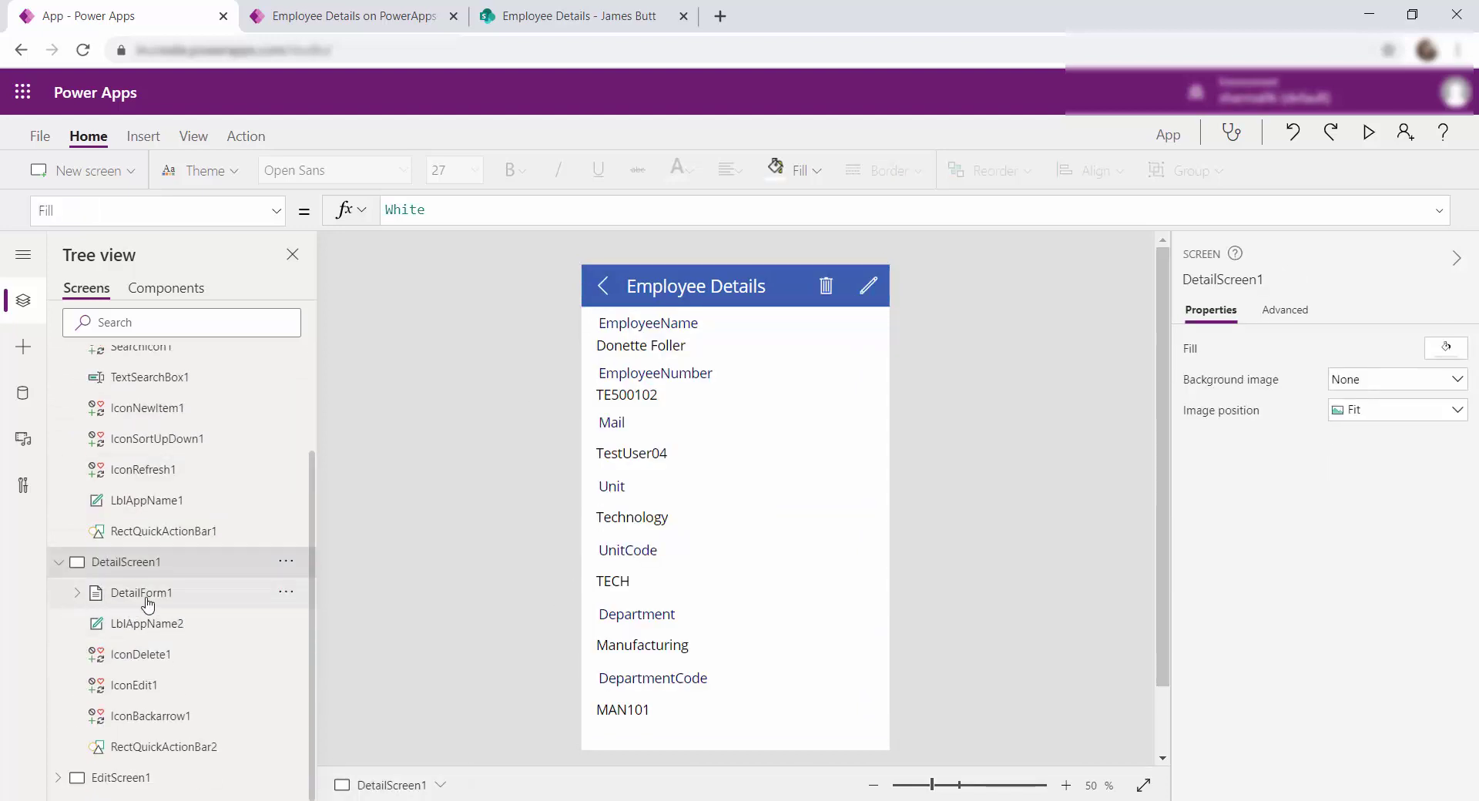
scroll(167, 553, up, 2)
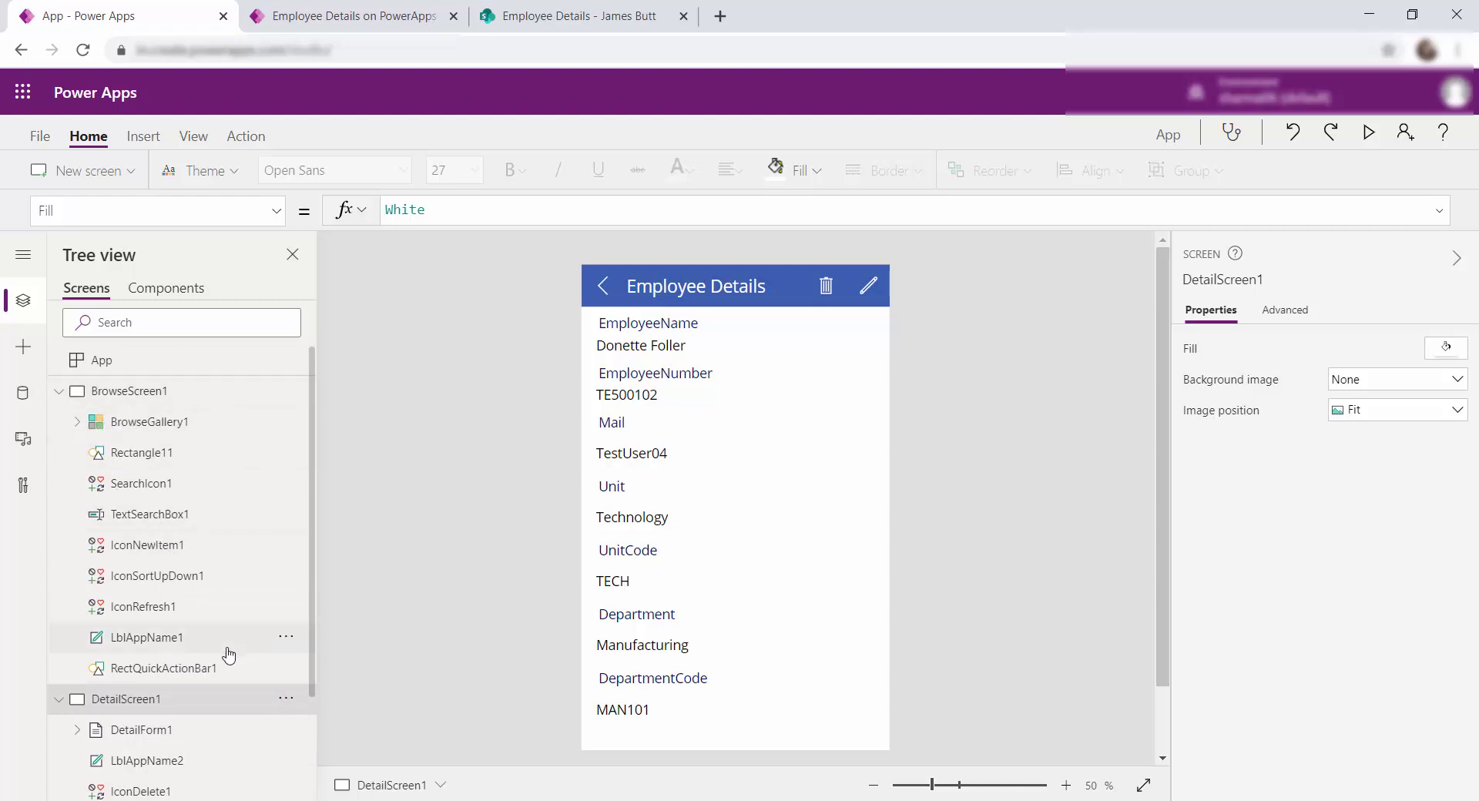
scroll(193, 693, down, 2)
click(137, 596)
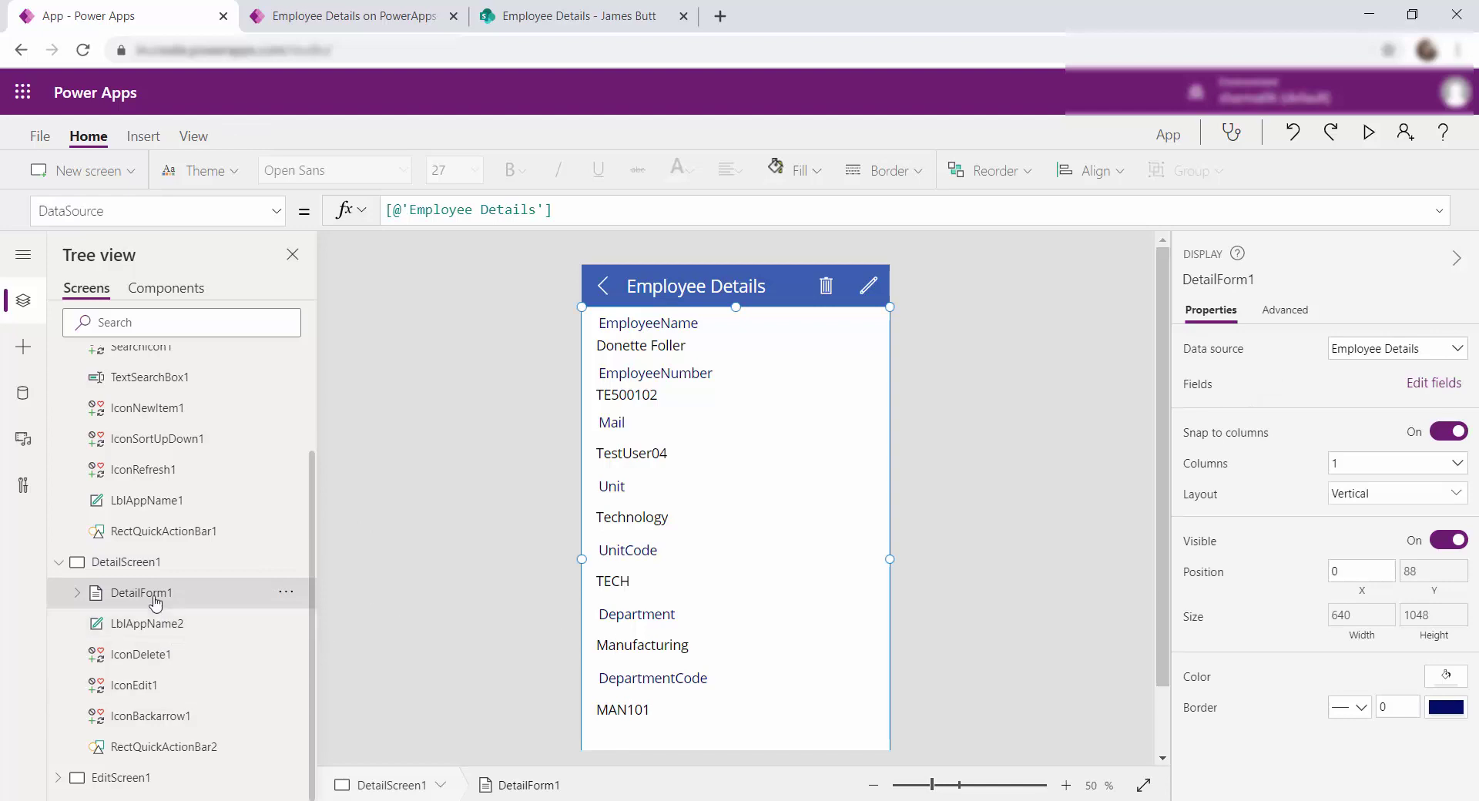
drag(551, 209, 377, 209)
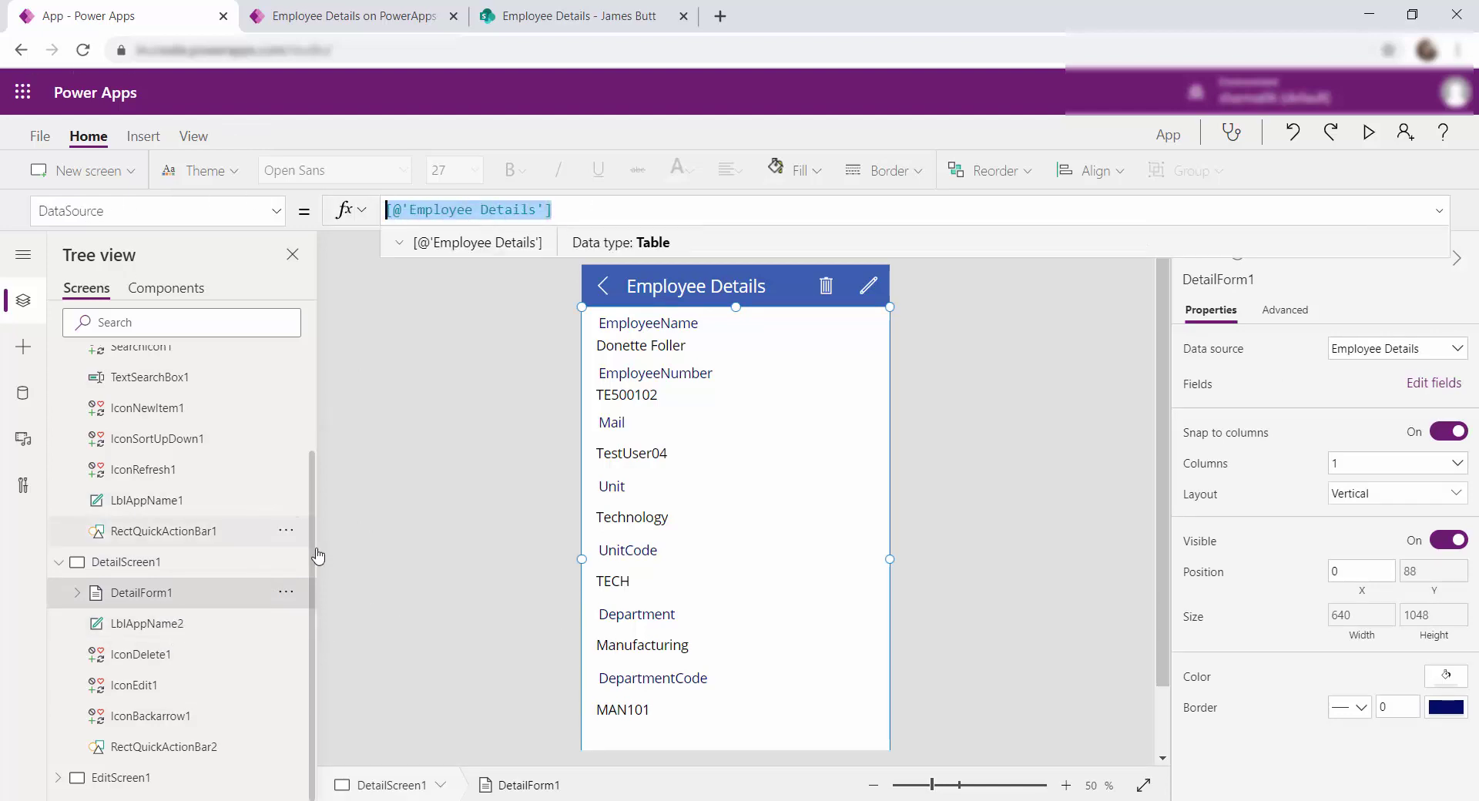
click(385, 14)
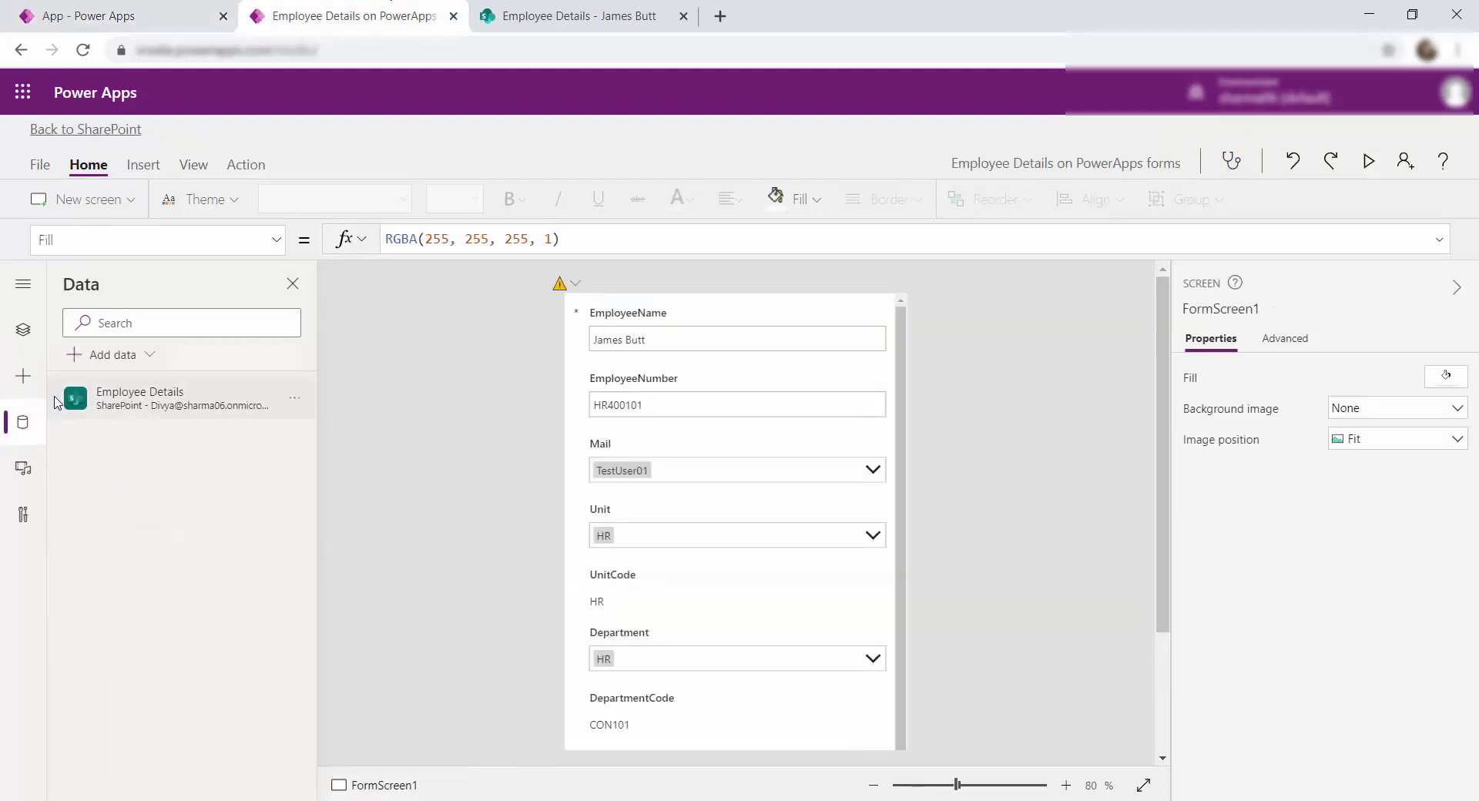
Inspect SharePointForm1 under FormScreen1 and its DataSource formula in the SharePoint list form, and return to the standalone app
click(23, 330)
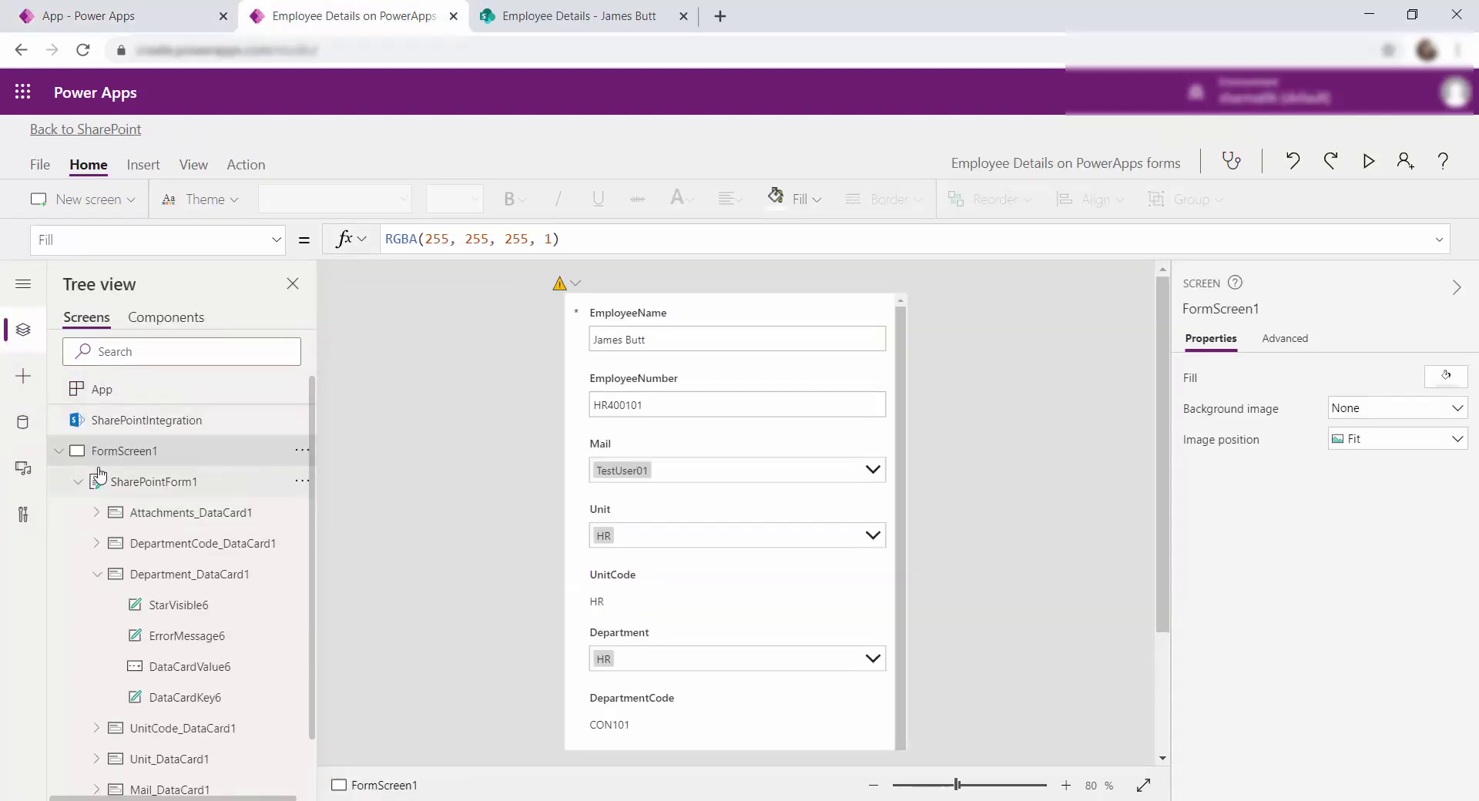
click(58, 455)
click(124, 482)
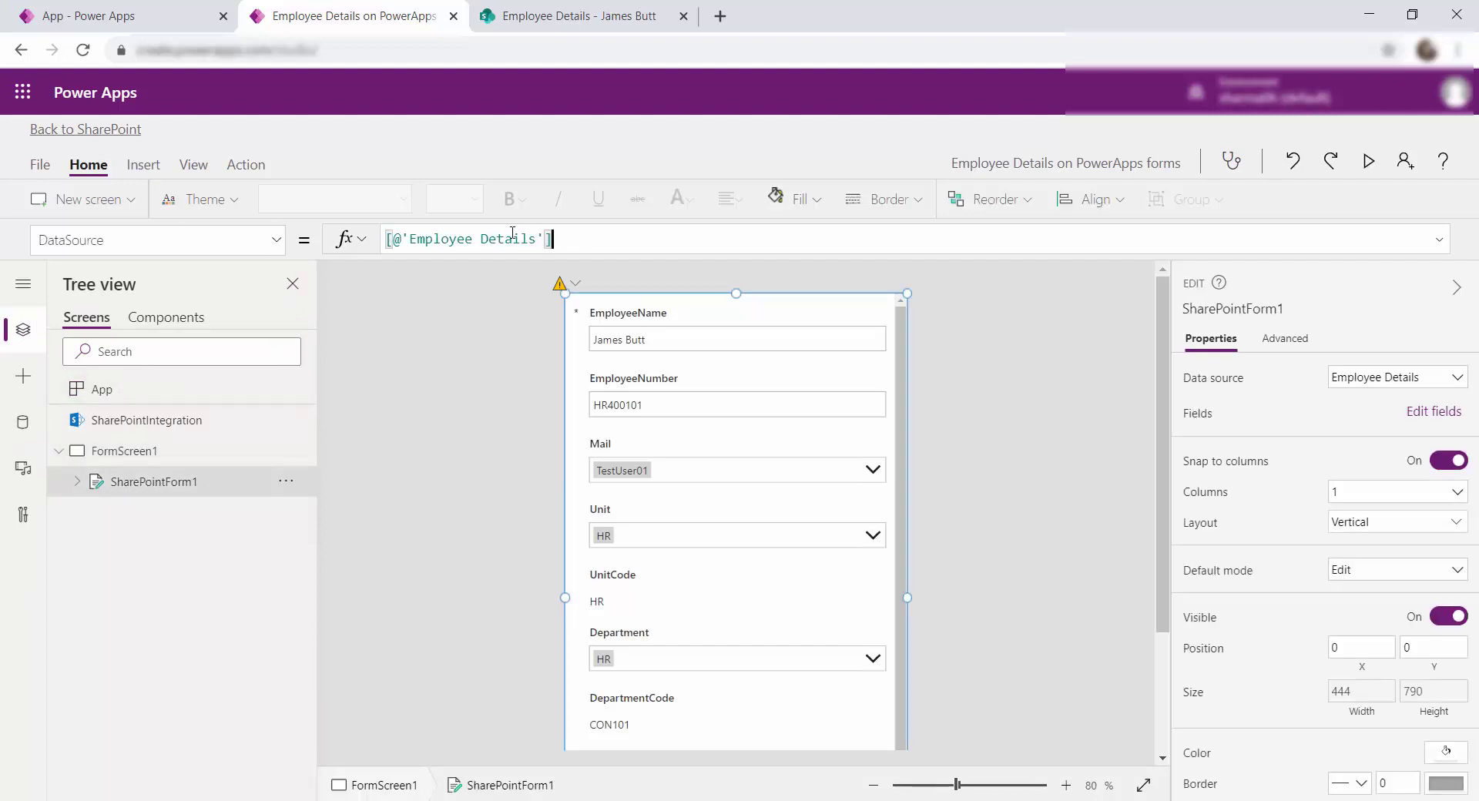
drag(553, 239, 371, 243)
key(ctrl+Page_Up)
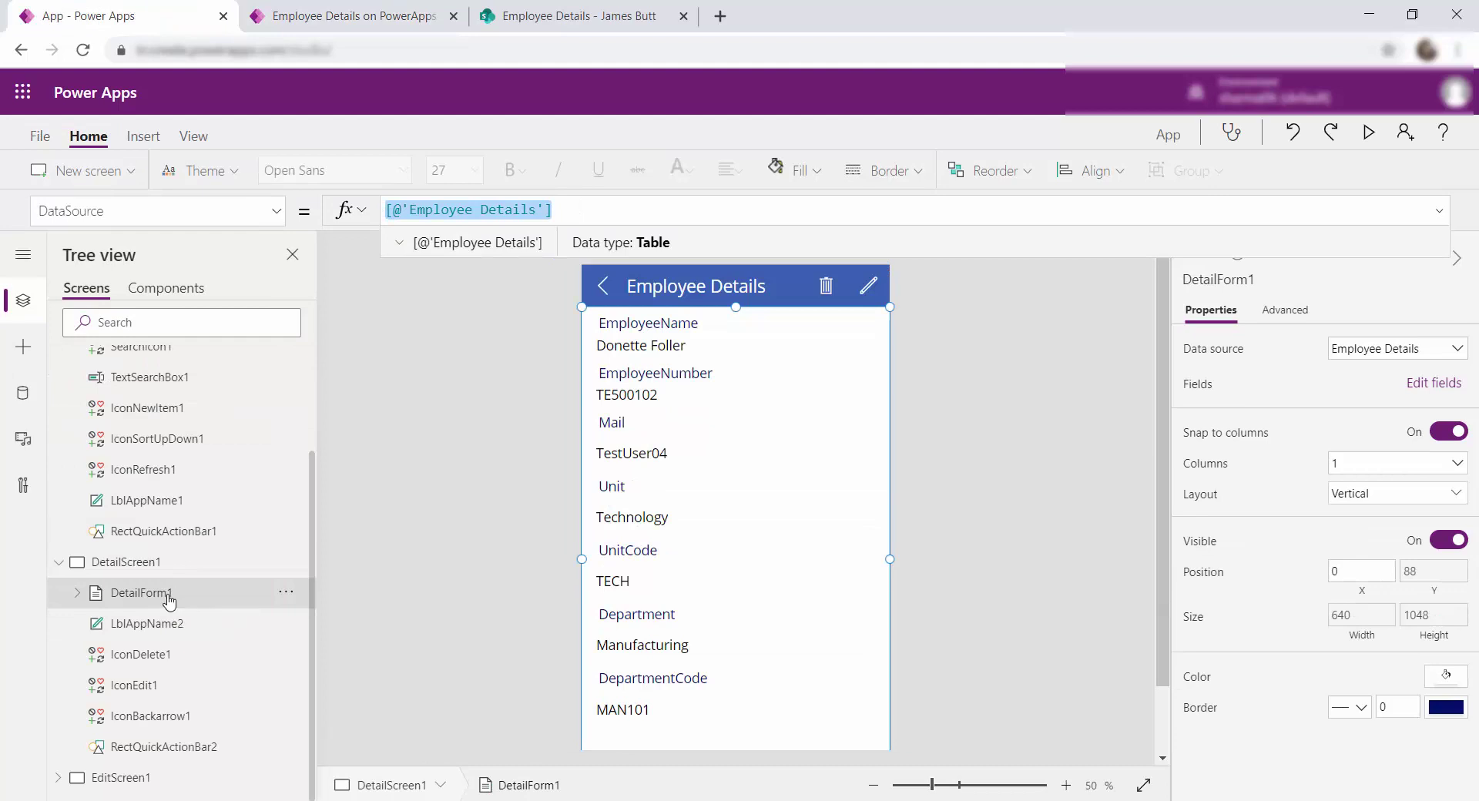
Inspect the data cards inside DetailForm1, and examine EditScreen1 with the data cards of its EditForm1
click(78, 592)
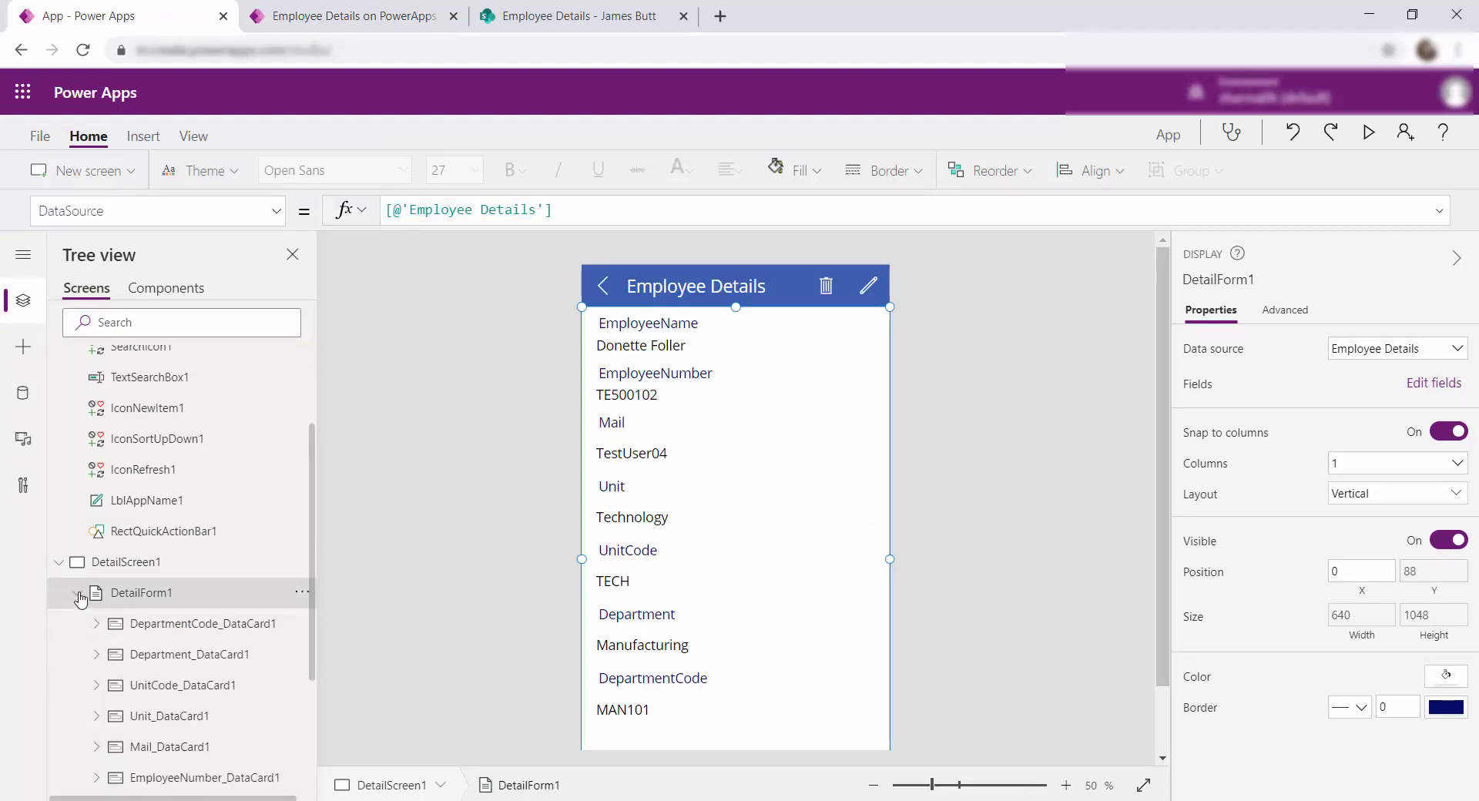
scroll(191, 655, down, 3)
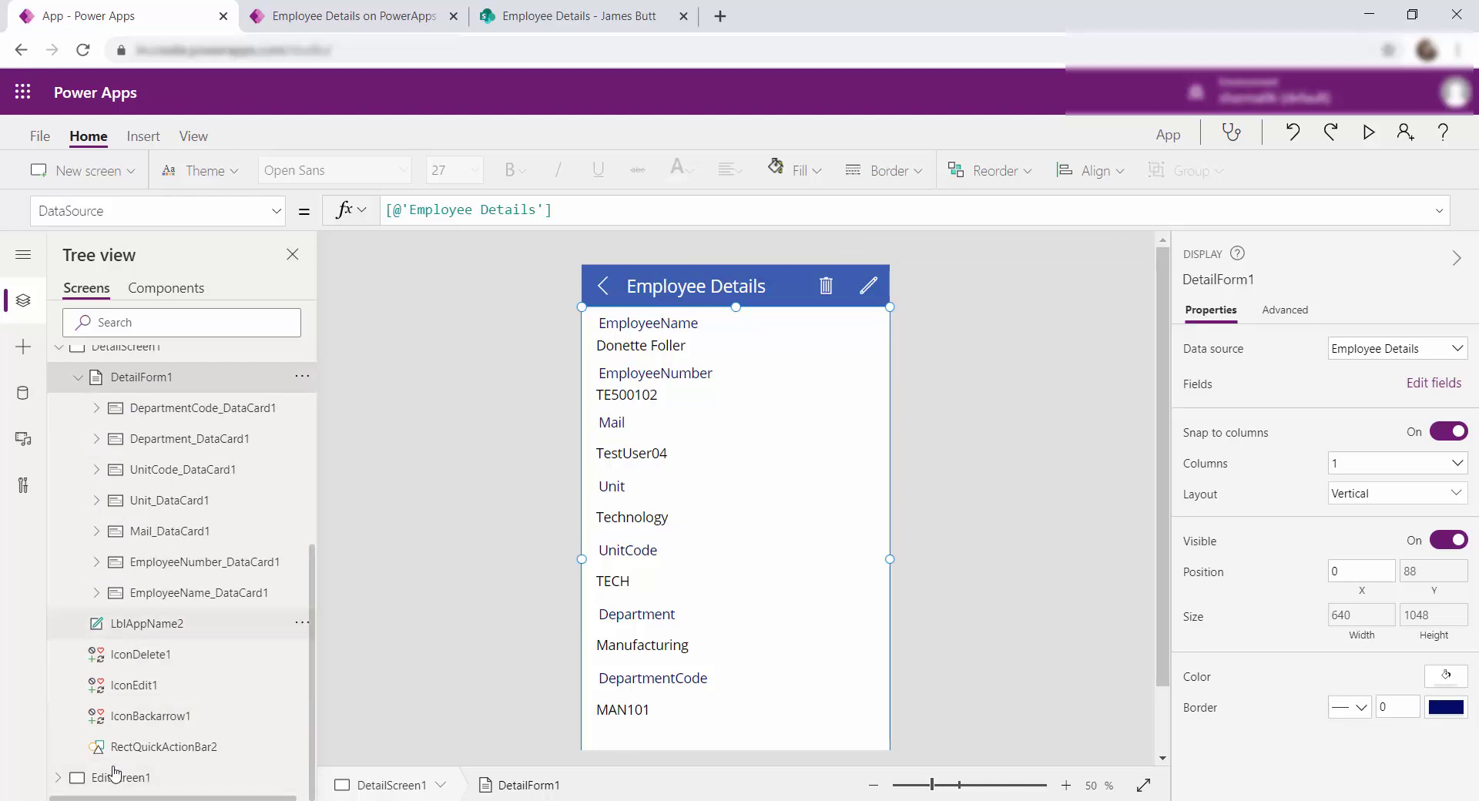
click(60, 783)
scroll(154, 693, down, 2)
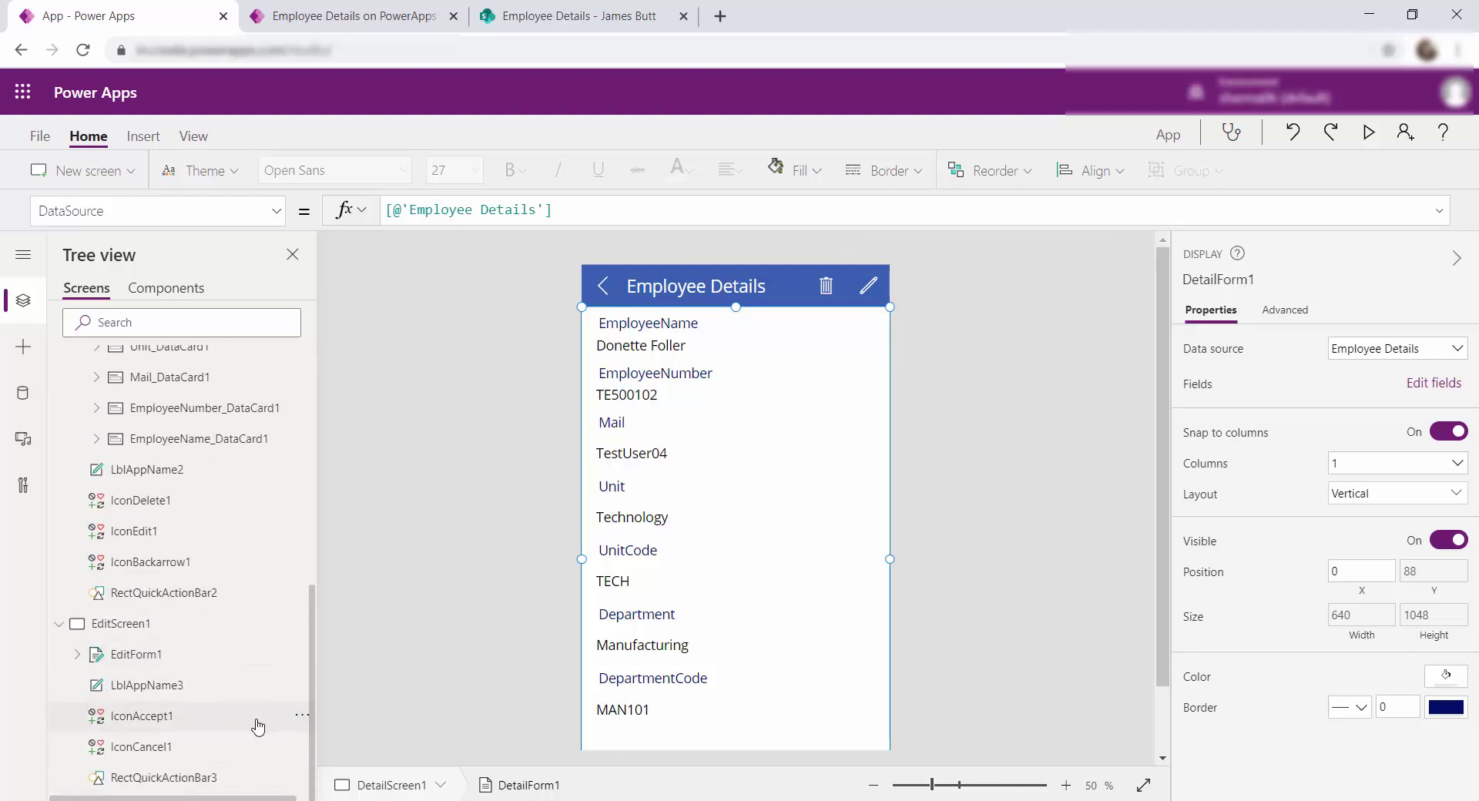
click(124, 623)
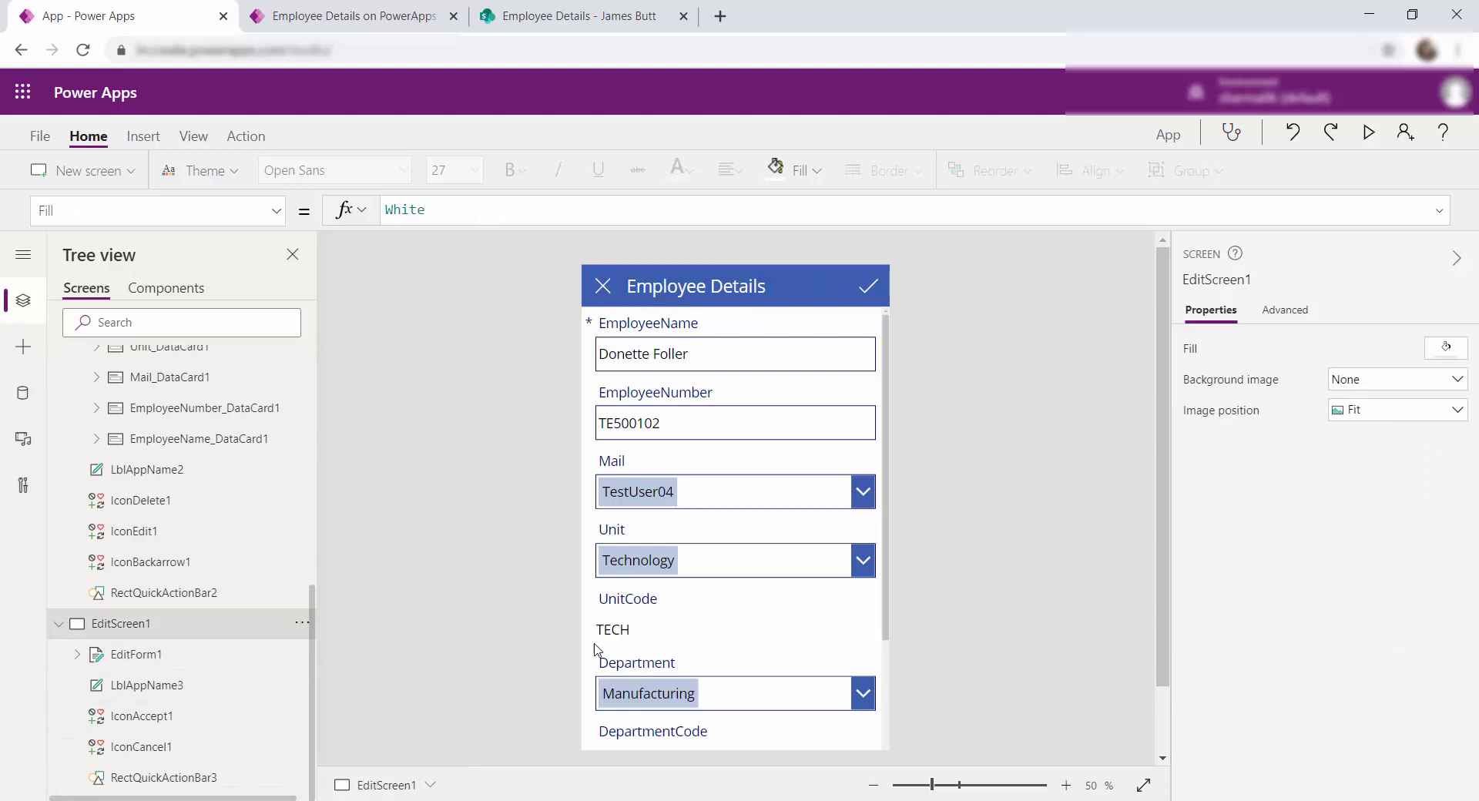
click(125, 657)
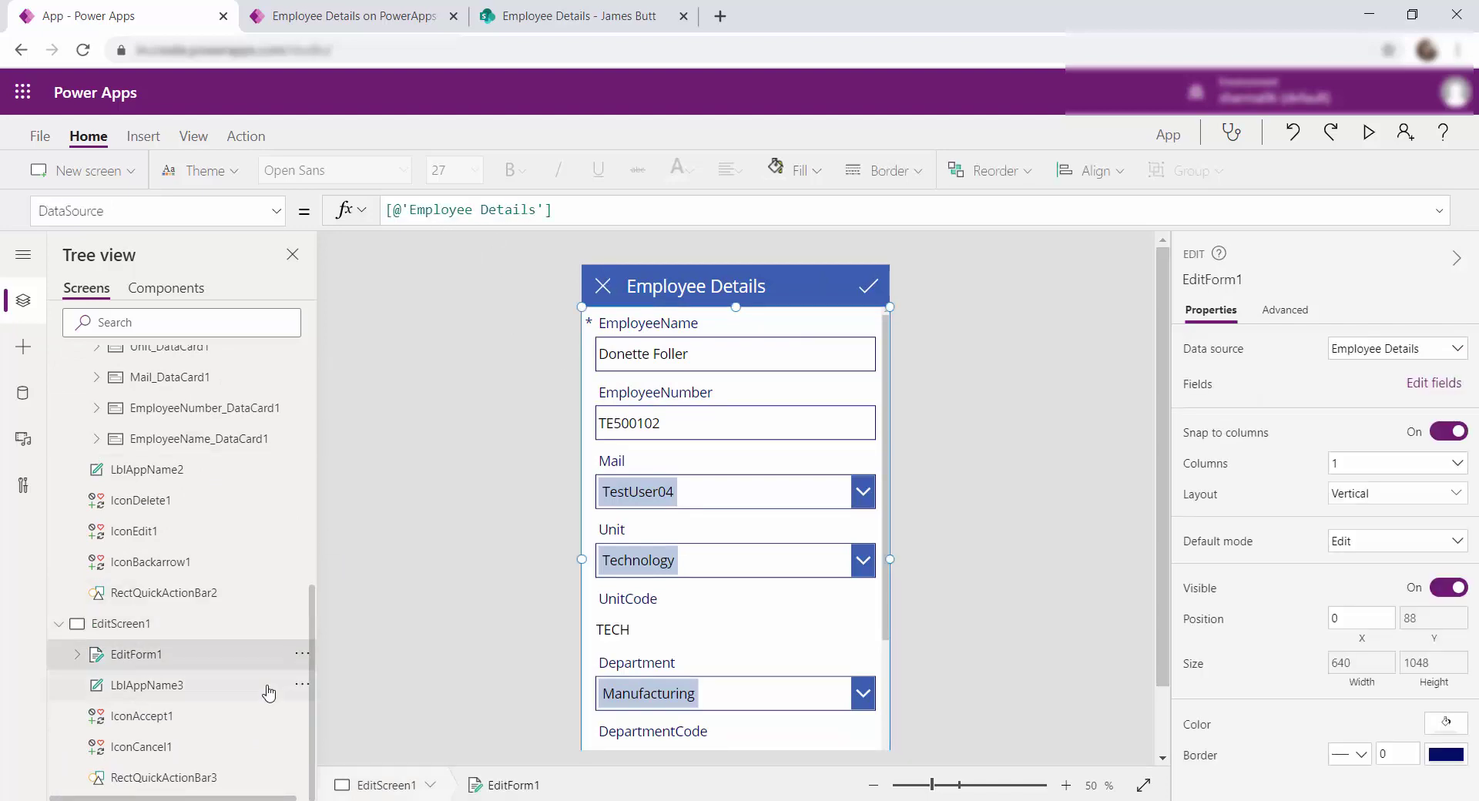
click(77, 654)
scroll(235, 651, down, 3)
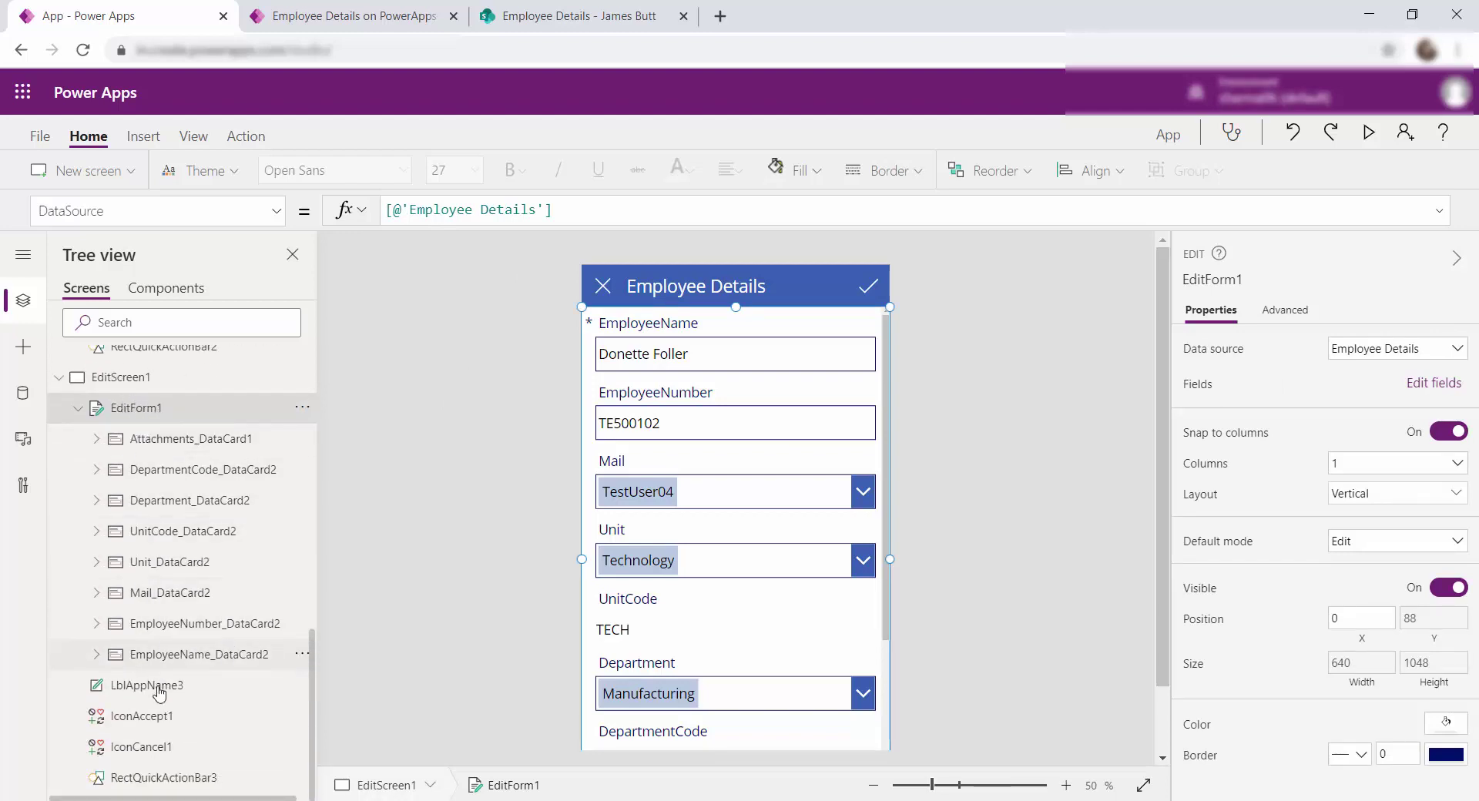
Select IconAccept1, IconCancel1, RectQuickActionBar3 and LblAppName3 on EditScreen1 to locate each control on the canvas
click(140, 716)
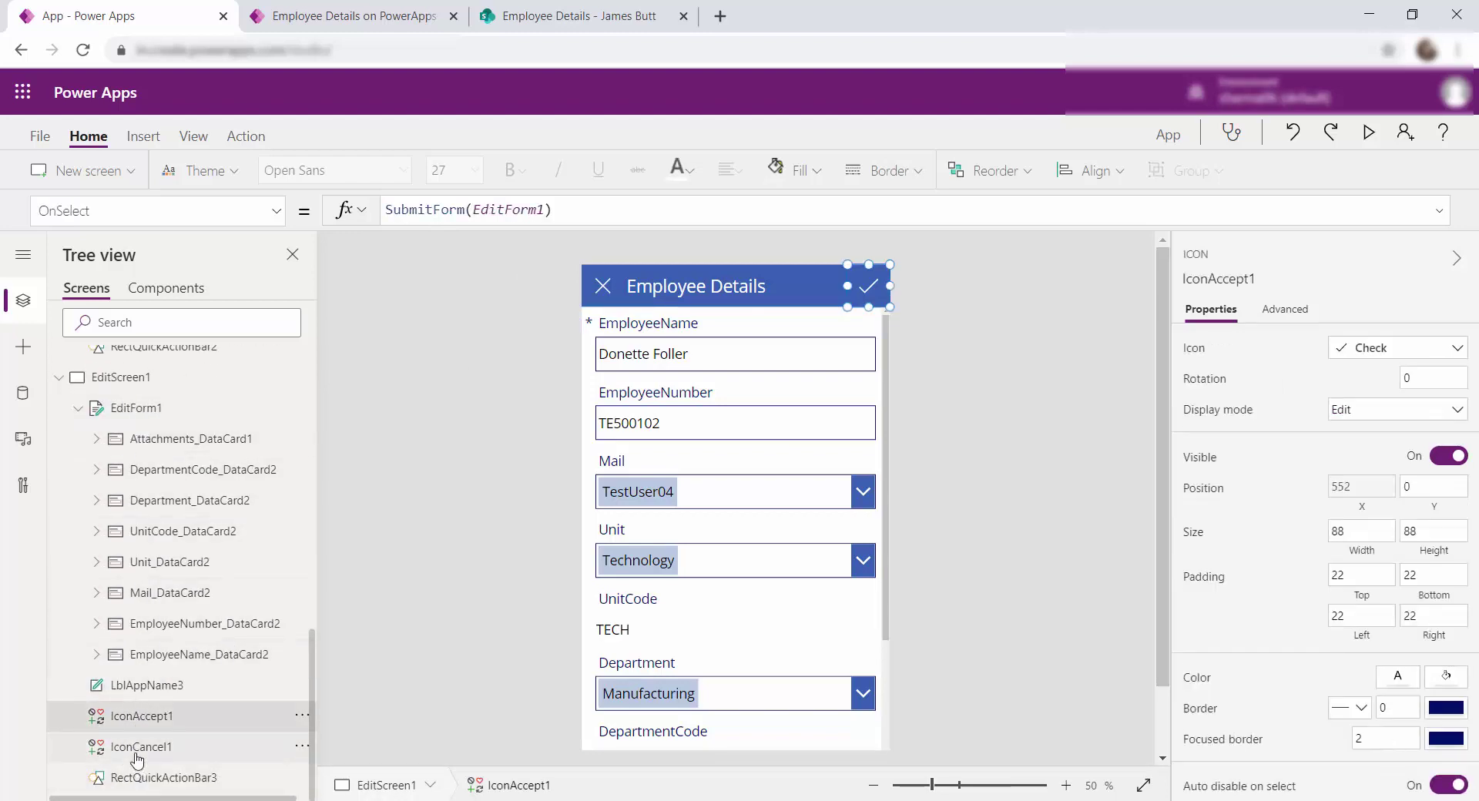
click(139, 746)
click(154, 778)
click(123, 712)
click(127, 684)
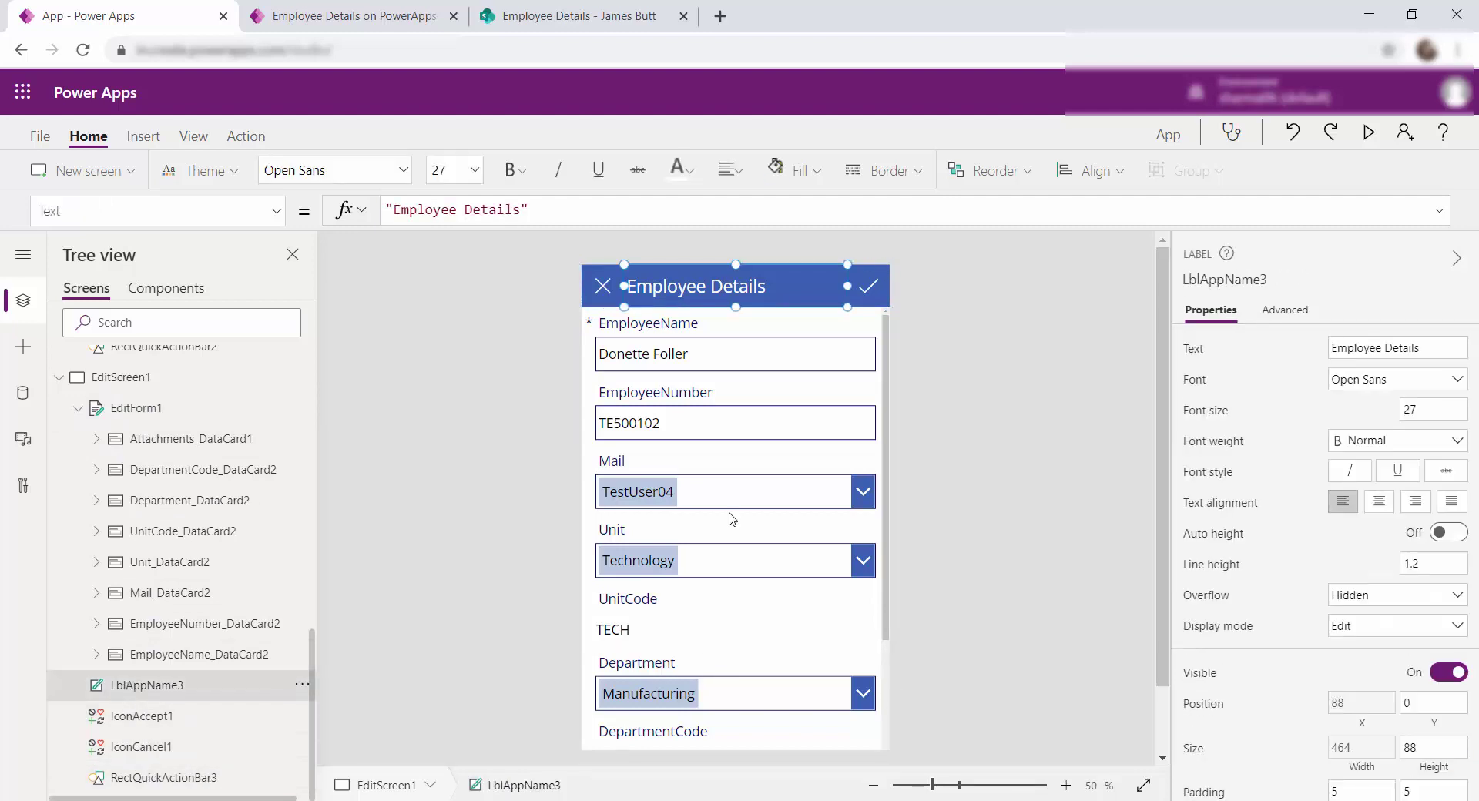
Inspect the OnSelect formulas of the check and cancel icons in EditScreen1's header
click(866, 288)
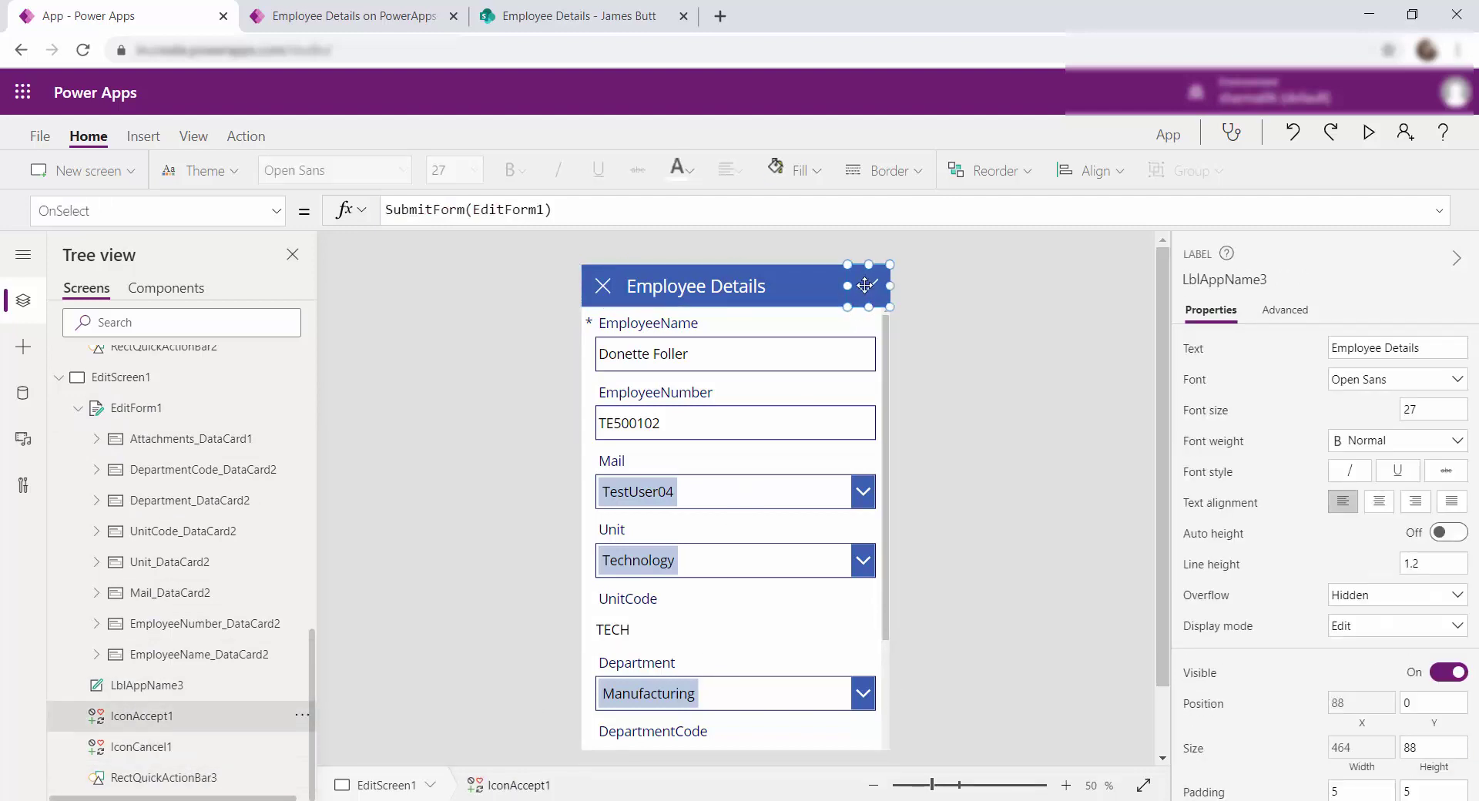
click(604, 288)
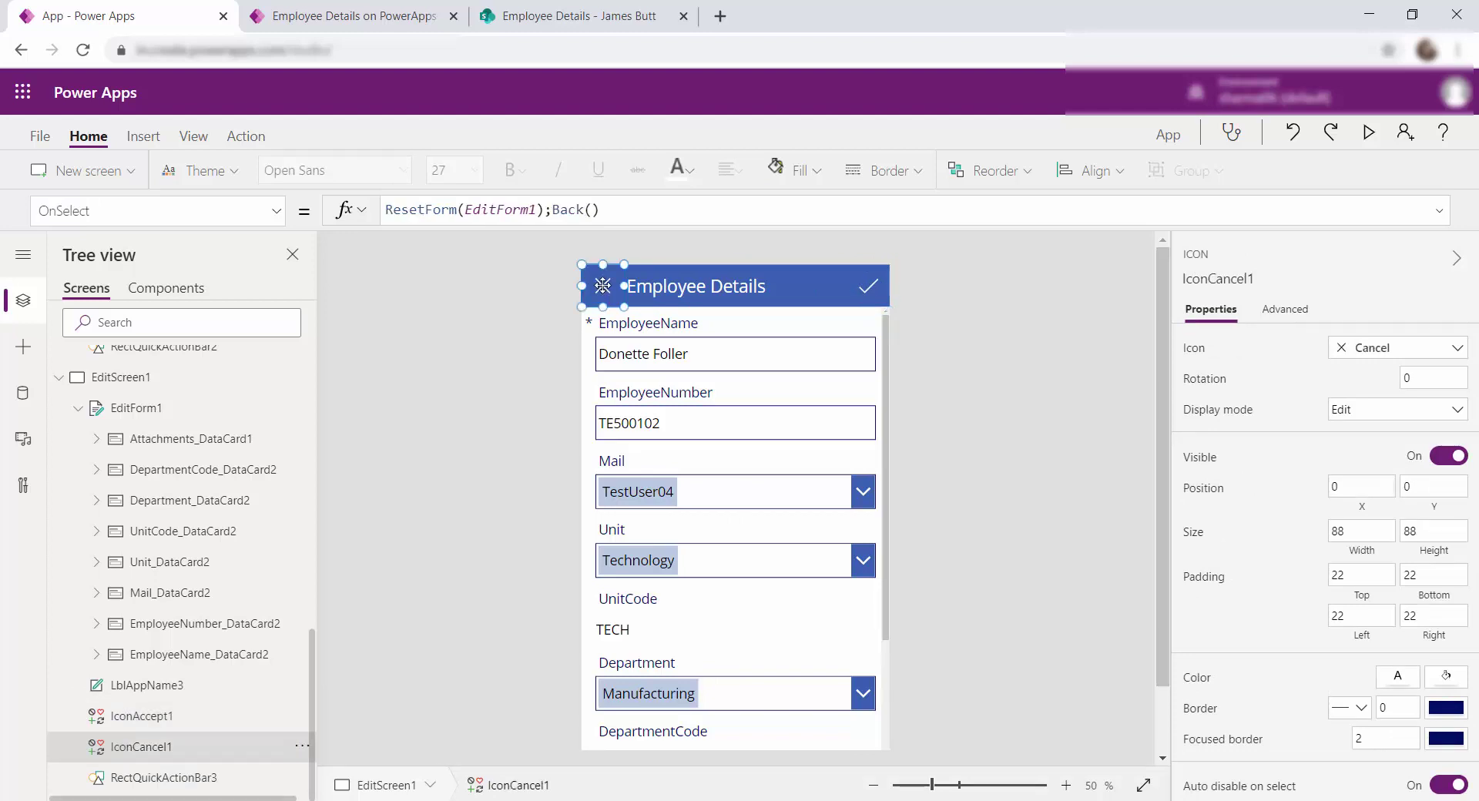
click(857, 297)
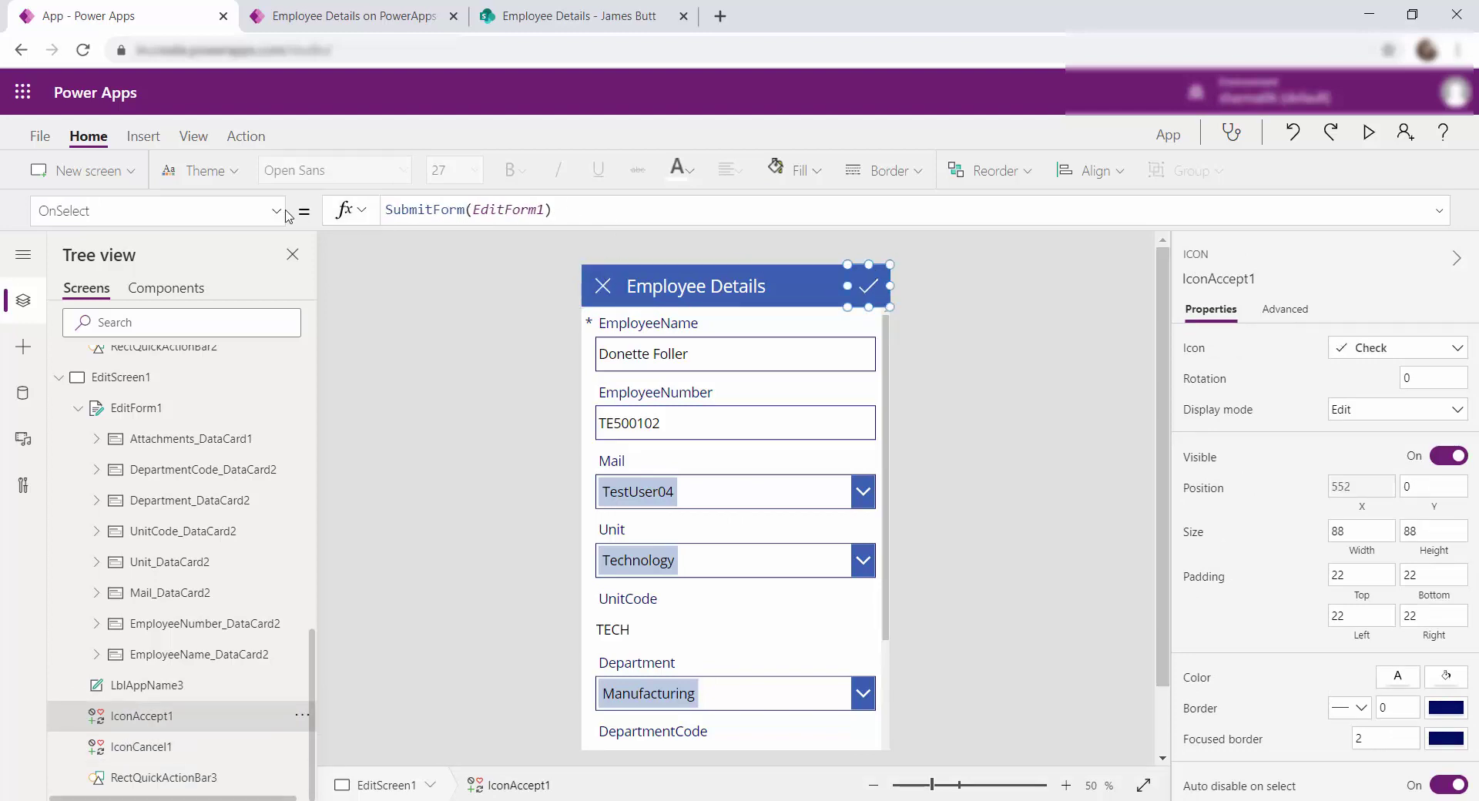
click(458, 209)
key(ctrl+a)
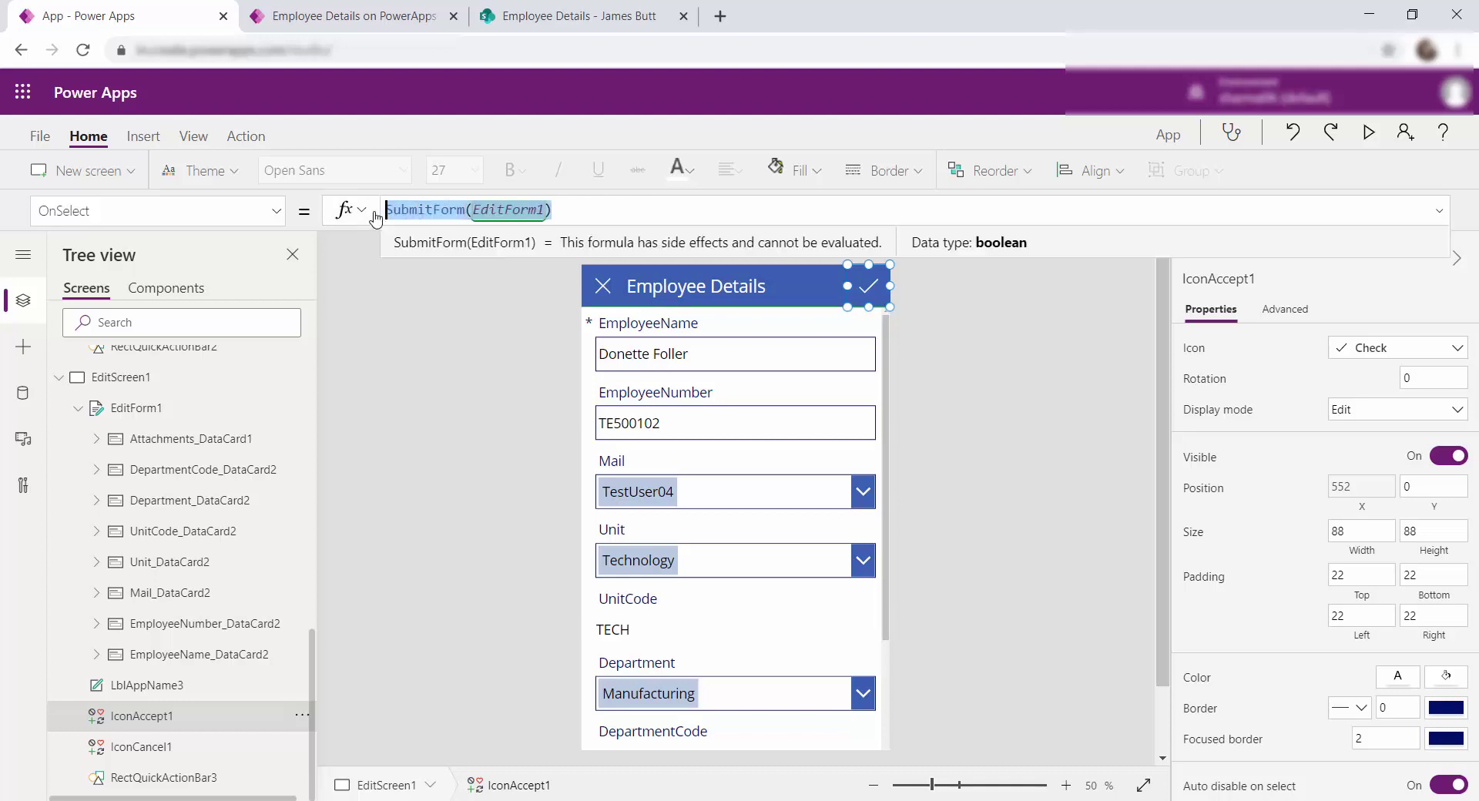
click(616, 301)
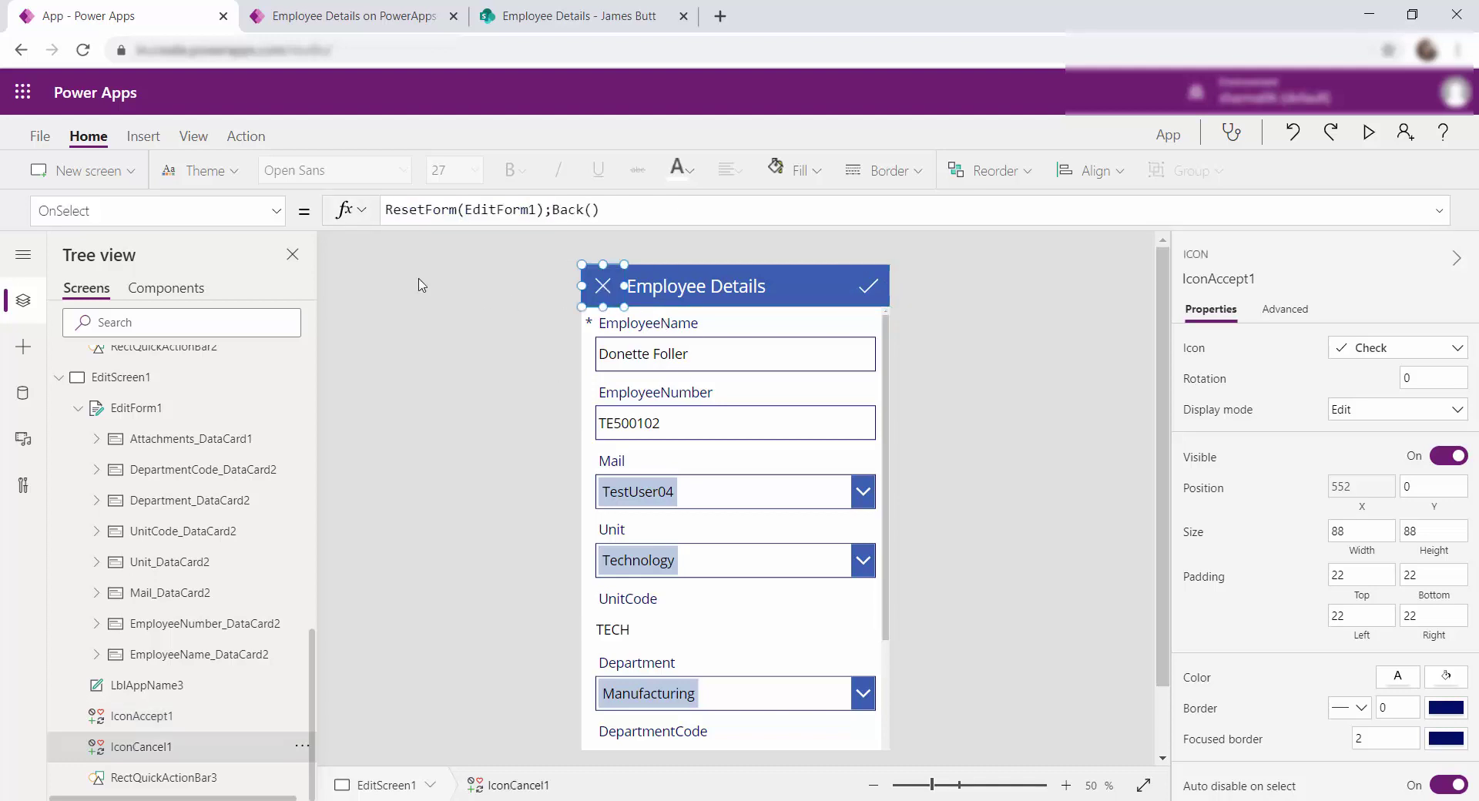
drag(614, 210, 385, 209)
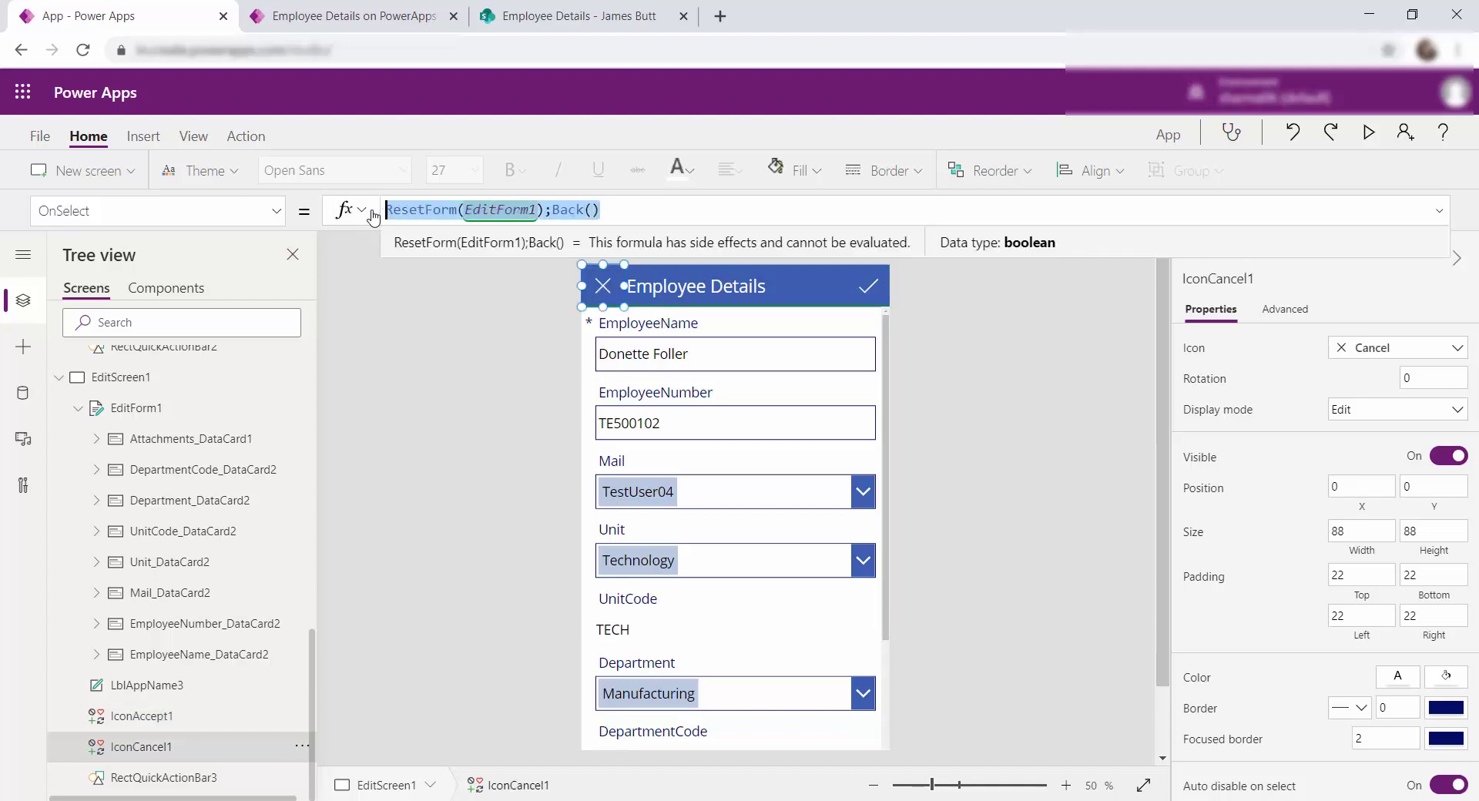
Create a new blank canvas app with the phone layout and skip the welcome dialog
click(145, 386)
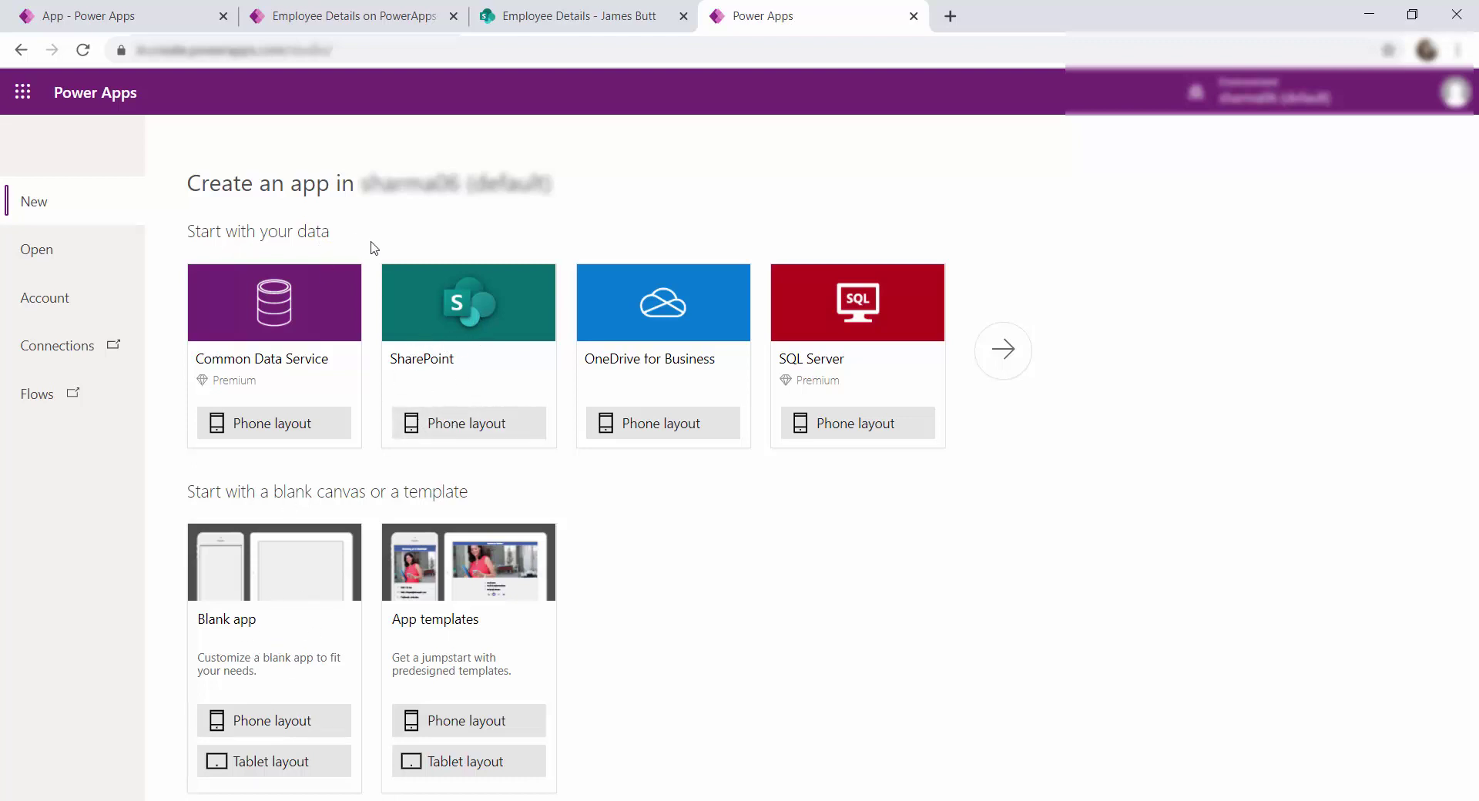
click(239, 725)
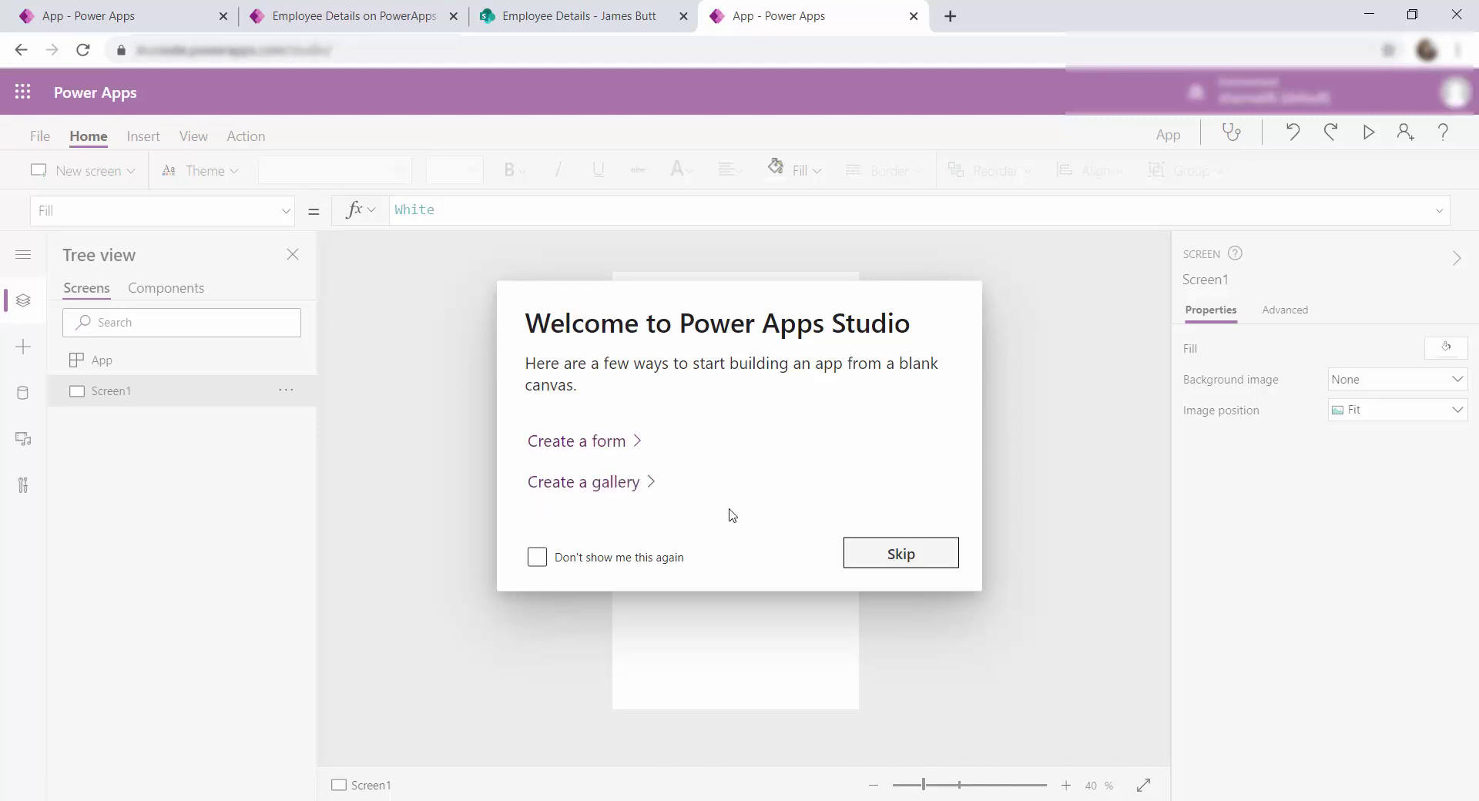
click(932, 557)
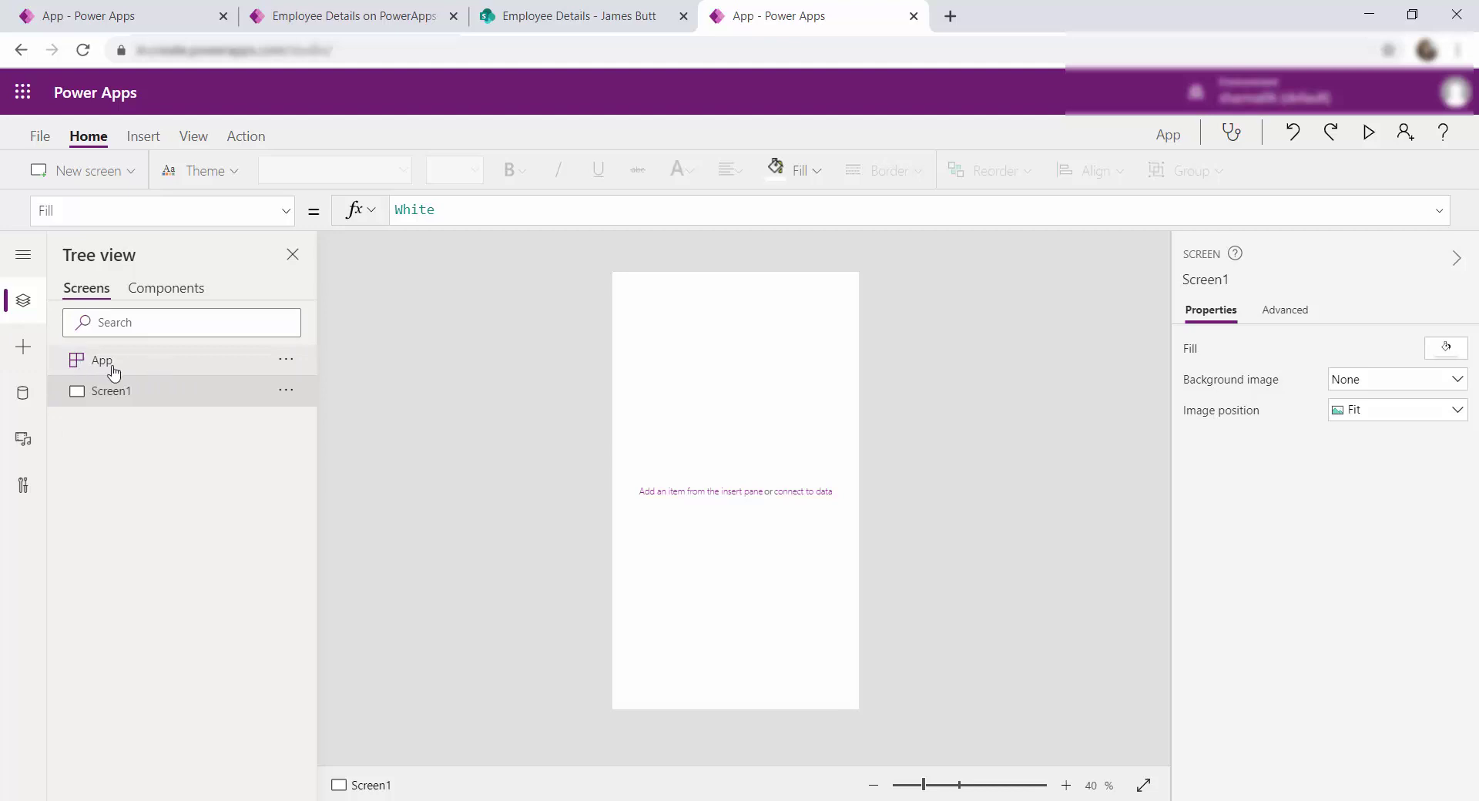
Examine the properties available for the blank app's App object, and select Screen1
click(188, 365)
click(280, 217)
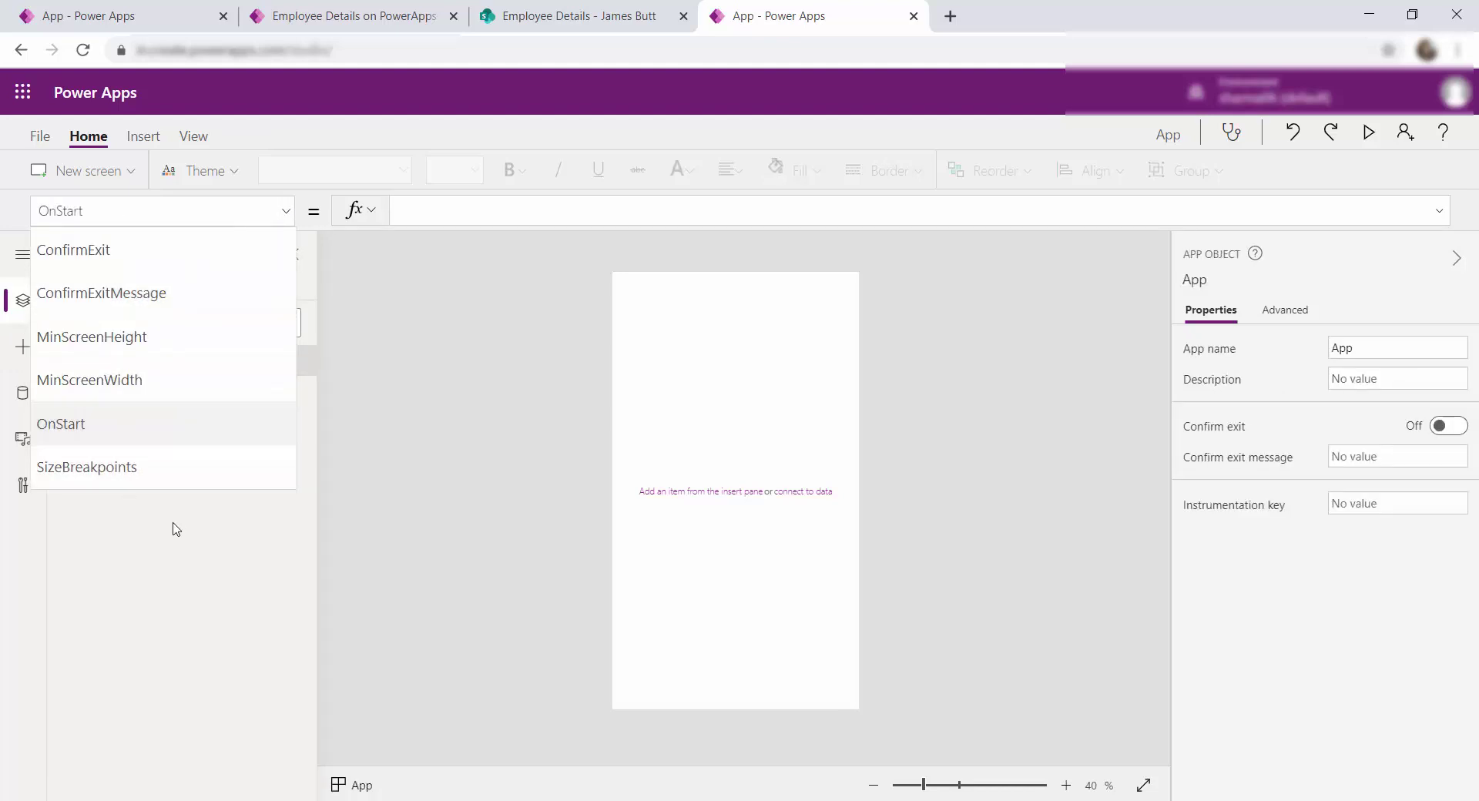
click(235, 556)
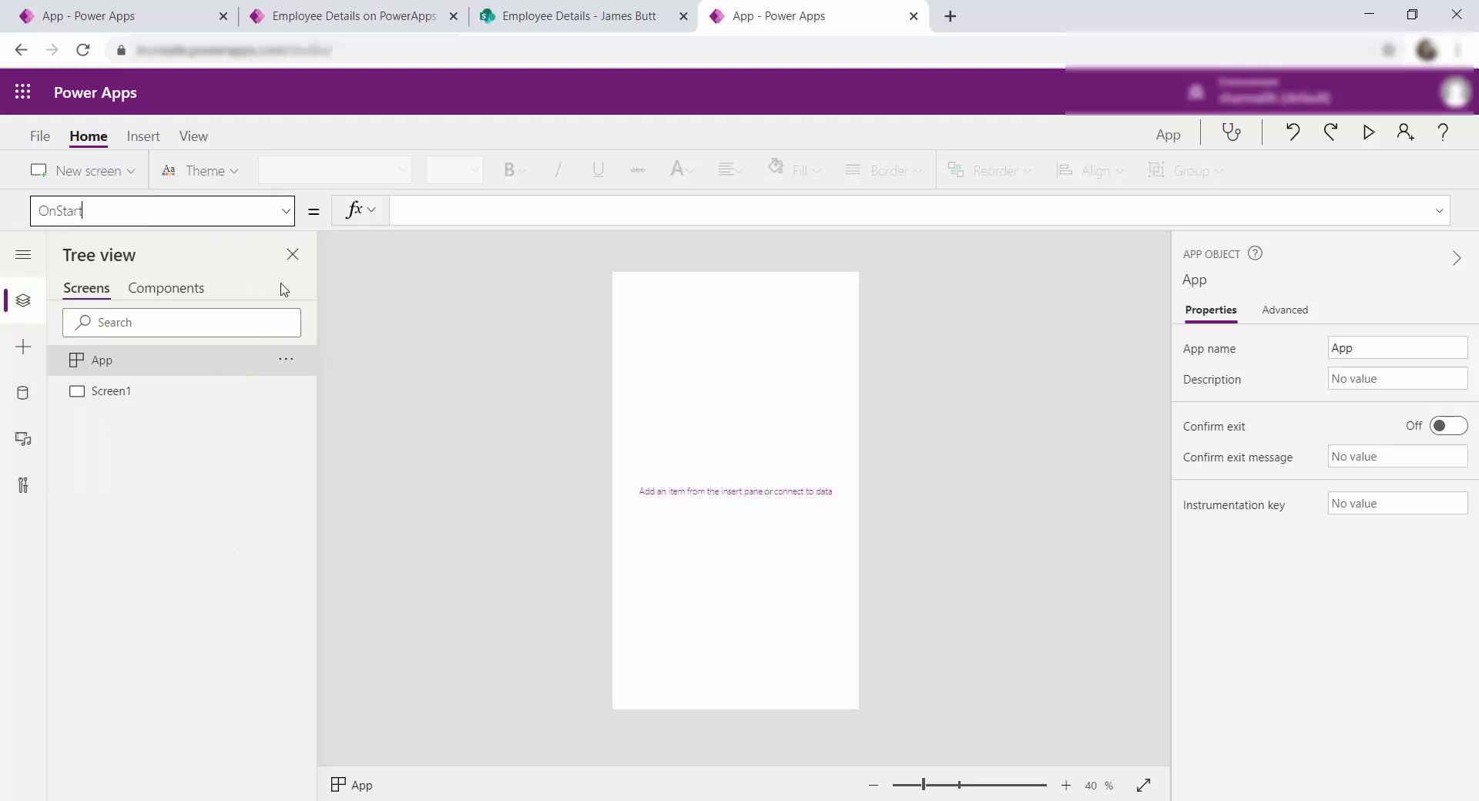
click(284, 211)
click(177, 533)
click(104, 393)
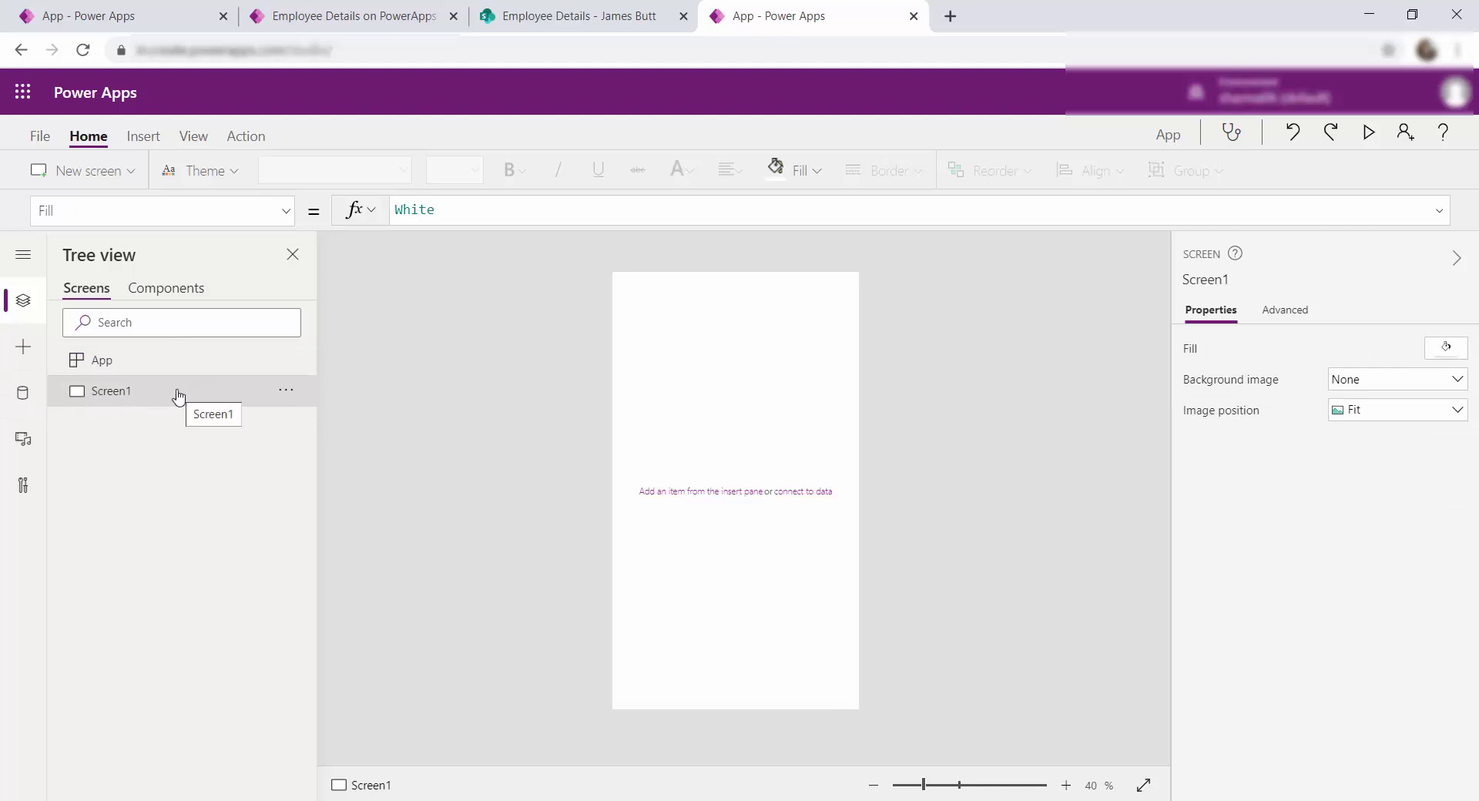
Start adding data to the blank app and examine the entities and connectors offered as data sources
click(23, 392)
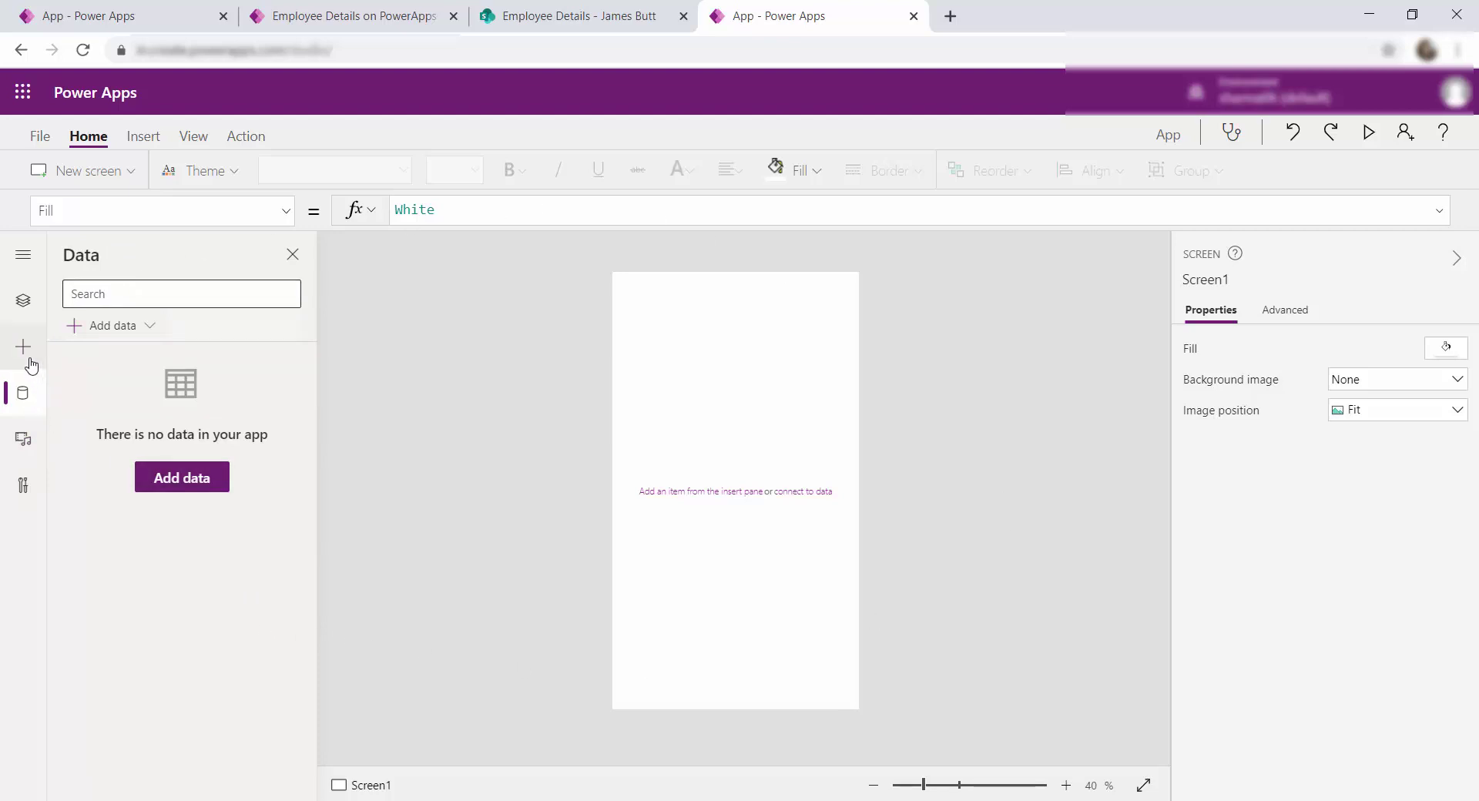
click(171, 483)
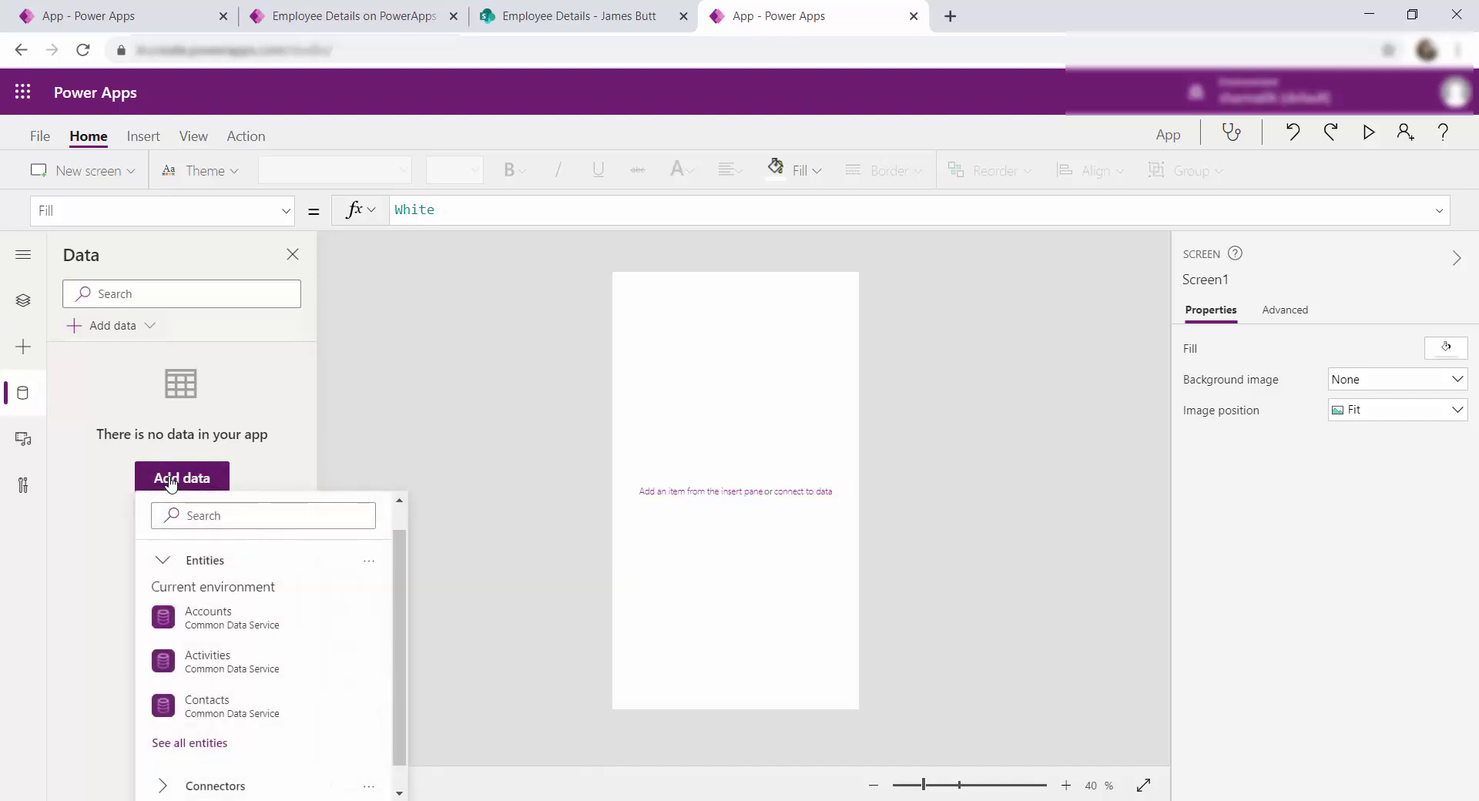
scroll(377, 624, down, 1)
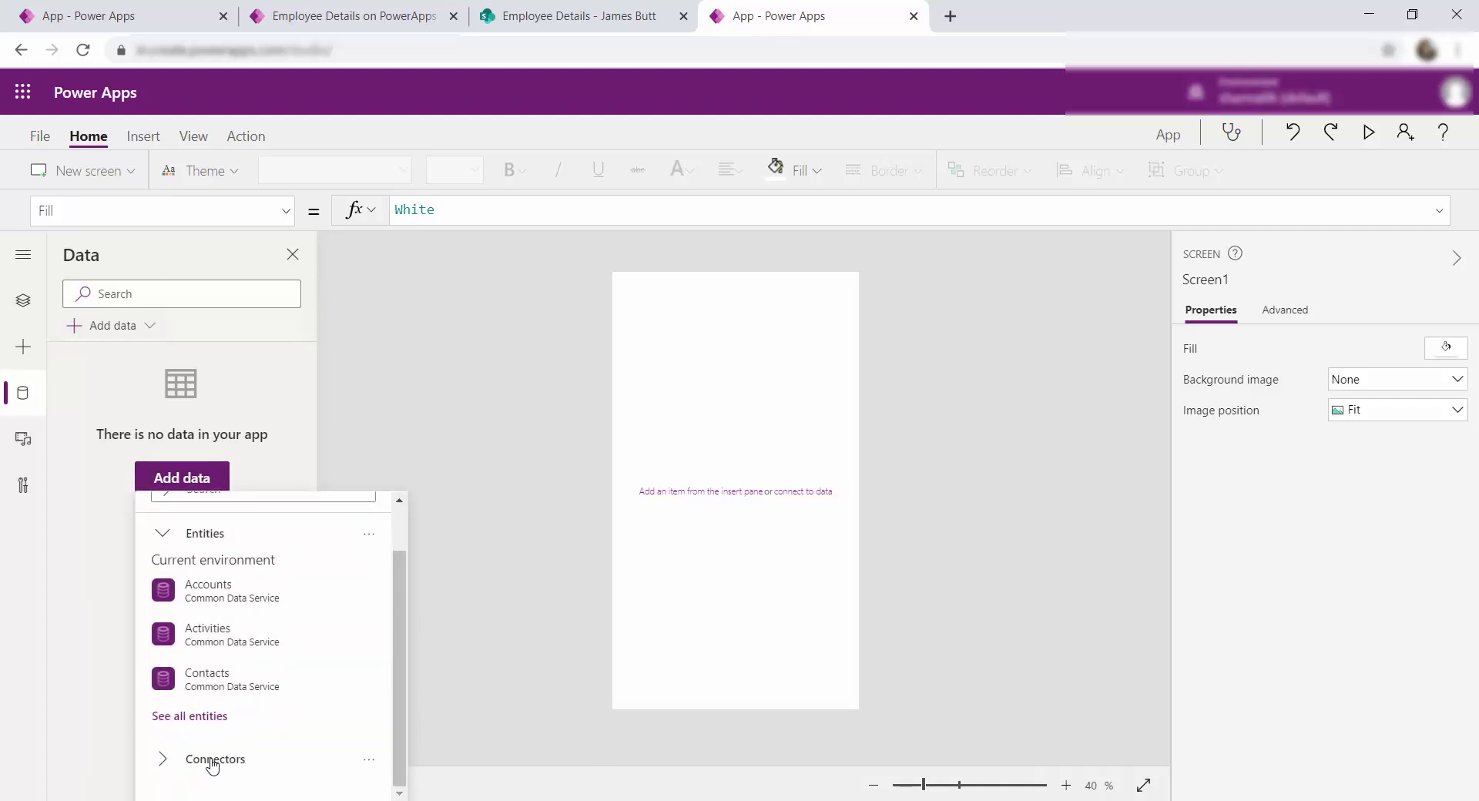
scroll(219, 764, up, 2)
mouse_move(275, 729)
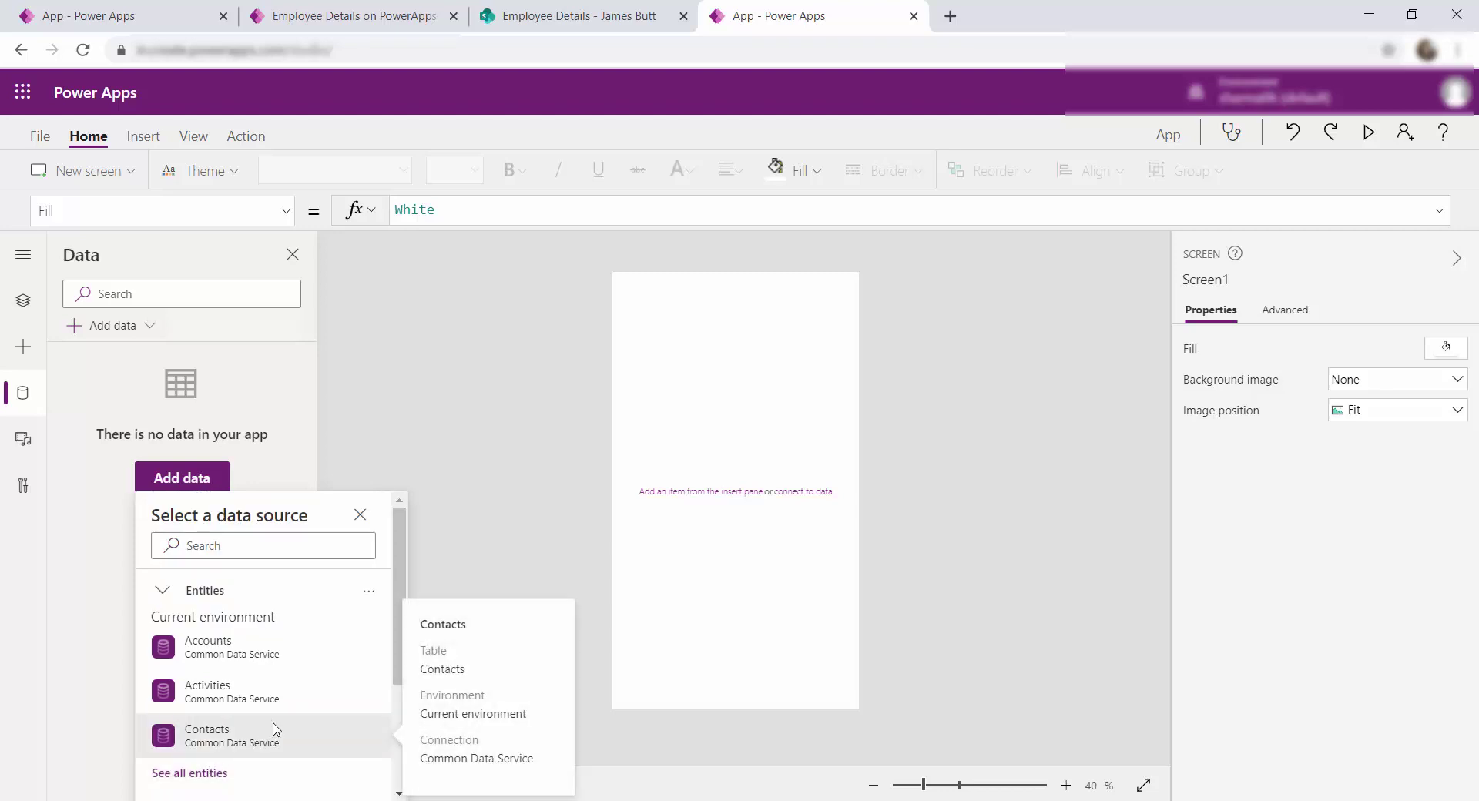
scroll(346, 703, down, 2)
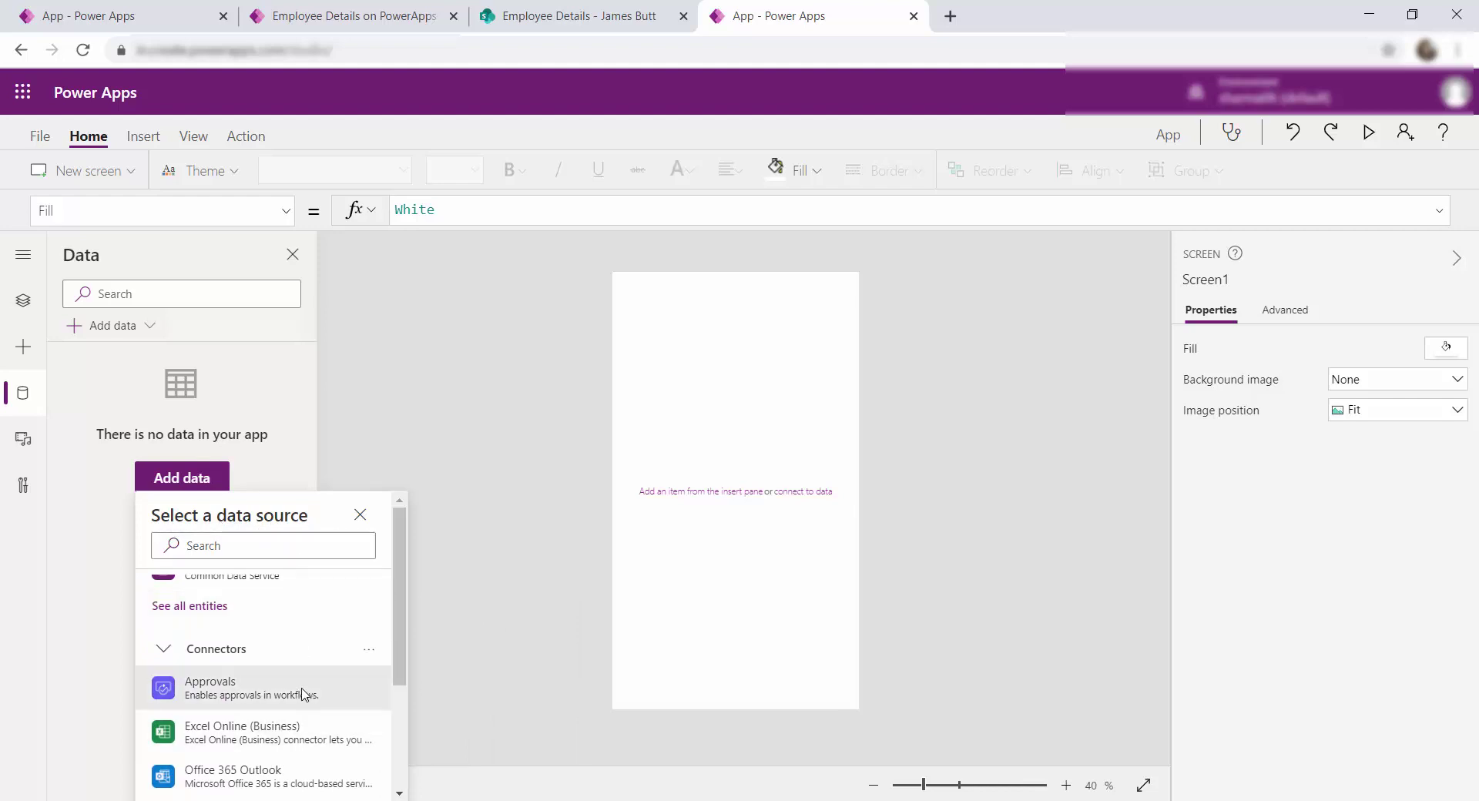
mouse_move(305, 702)
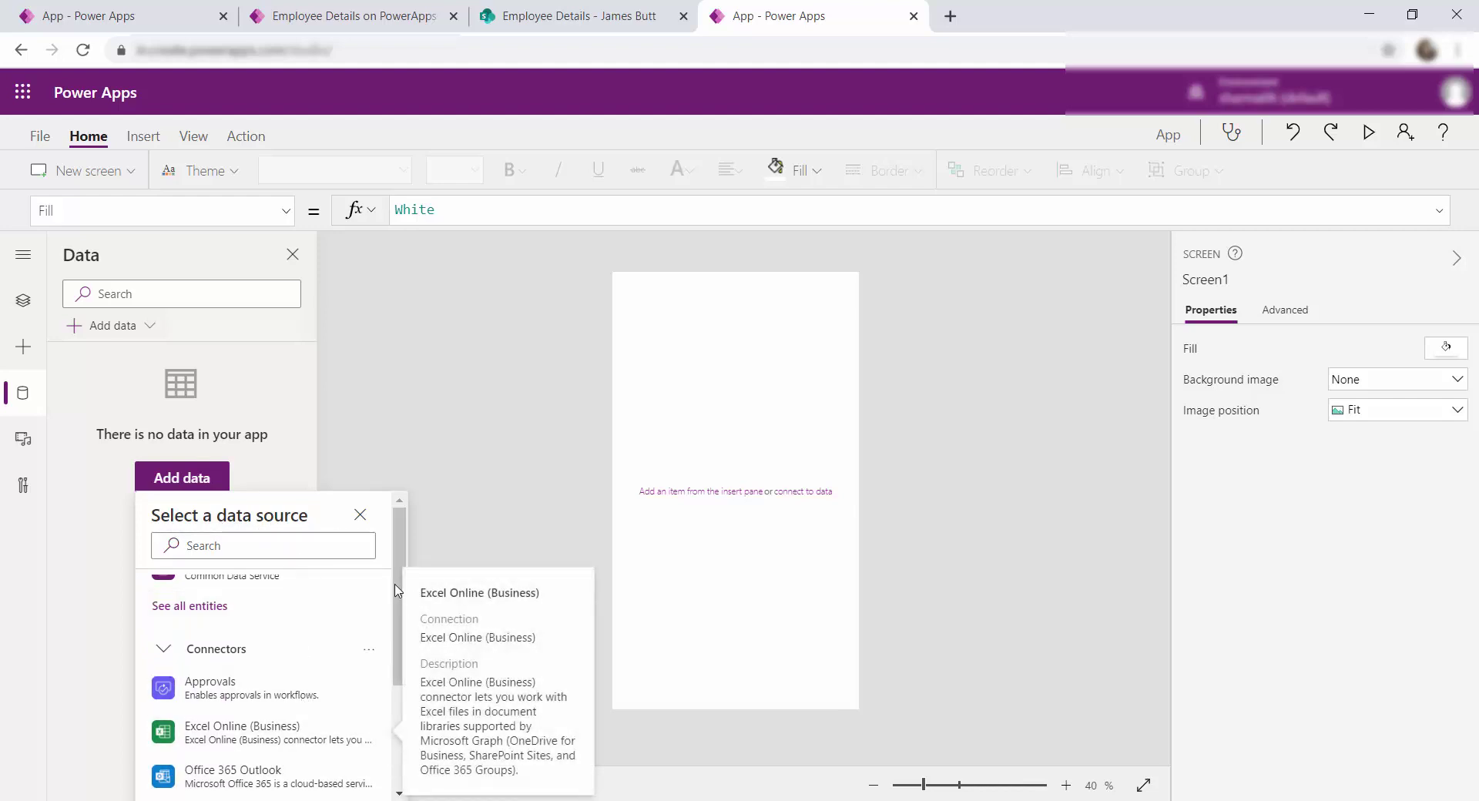
Choose SharePoint as the blank app's data source and use the first existing SharePoint connection
scroll(292, 693, down, 3)
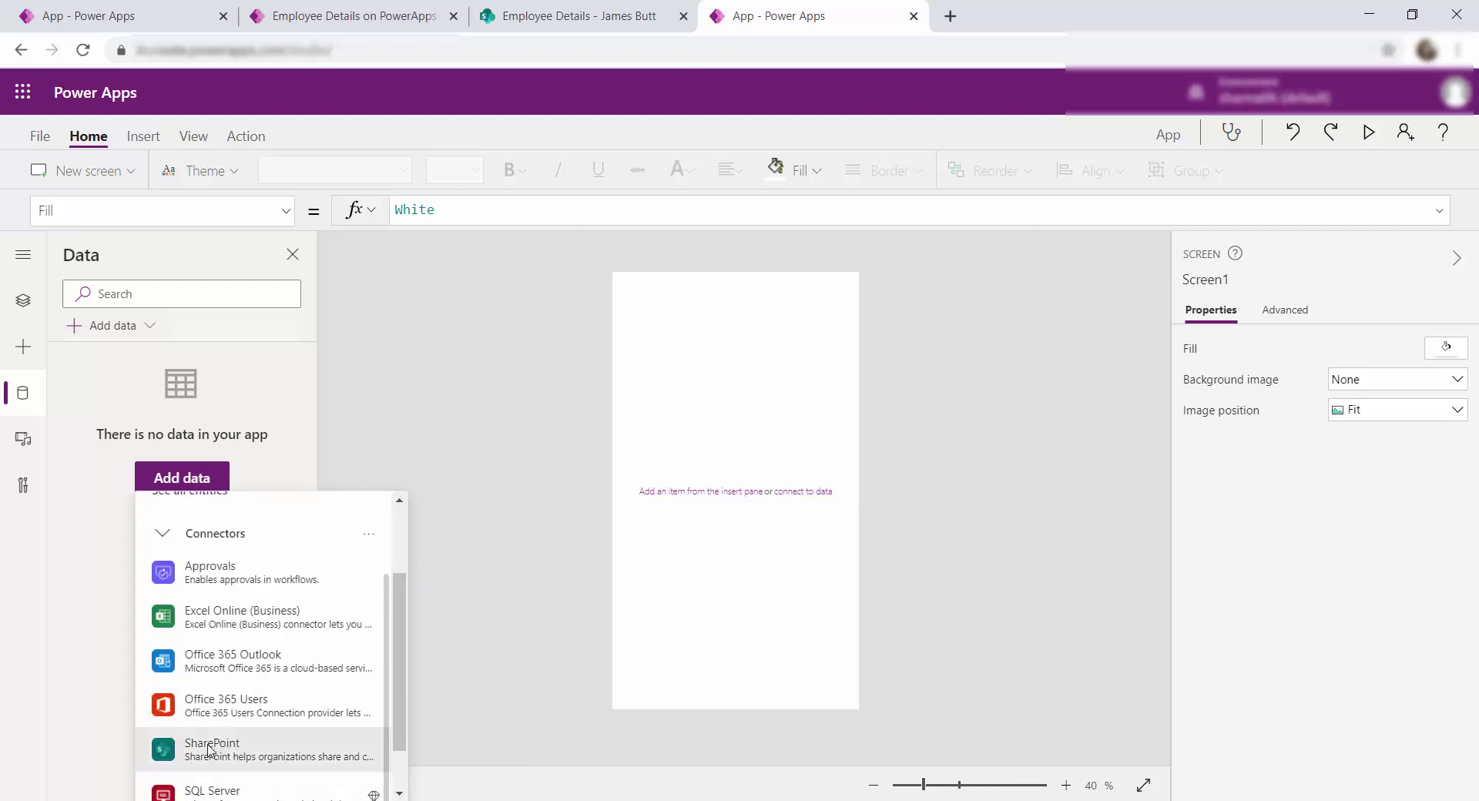
mouse_move(291, 757)
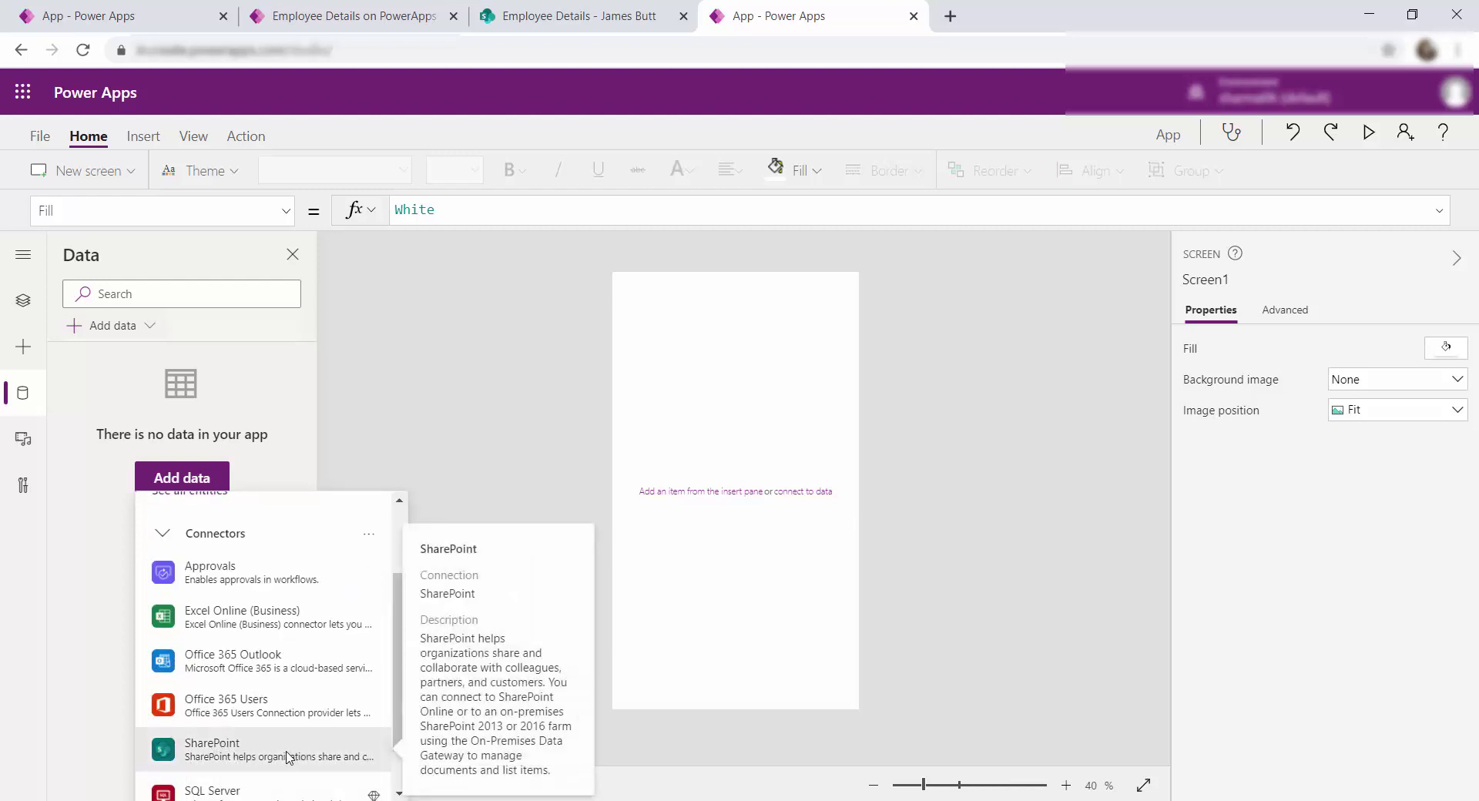
click(204, 751)
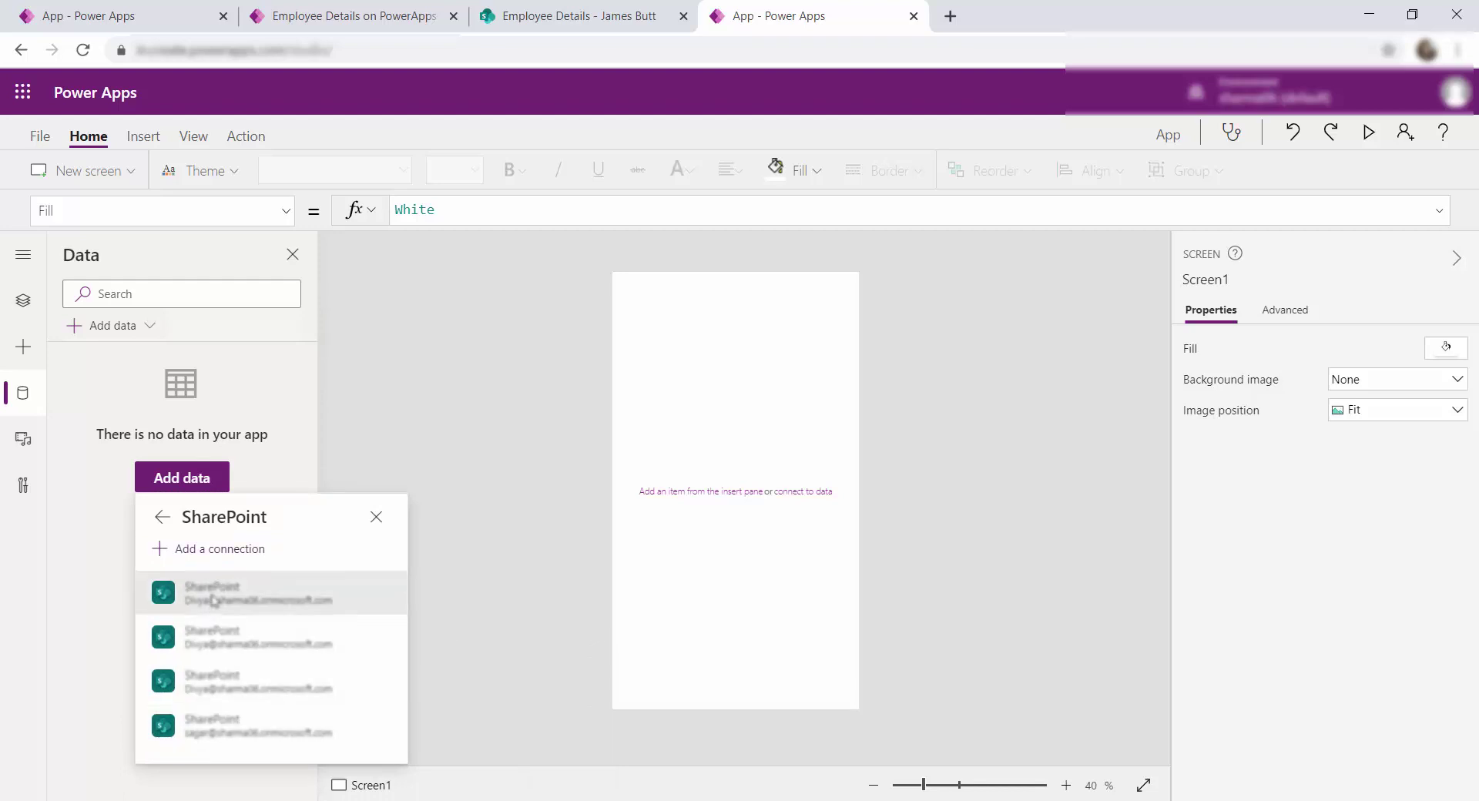
mouse_move(215, 721)
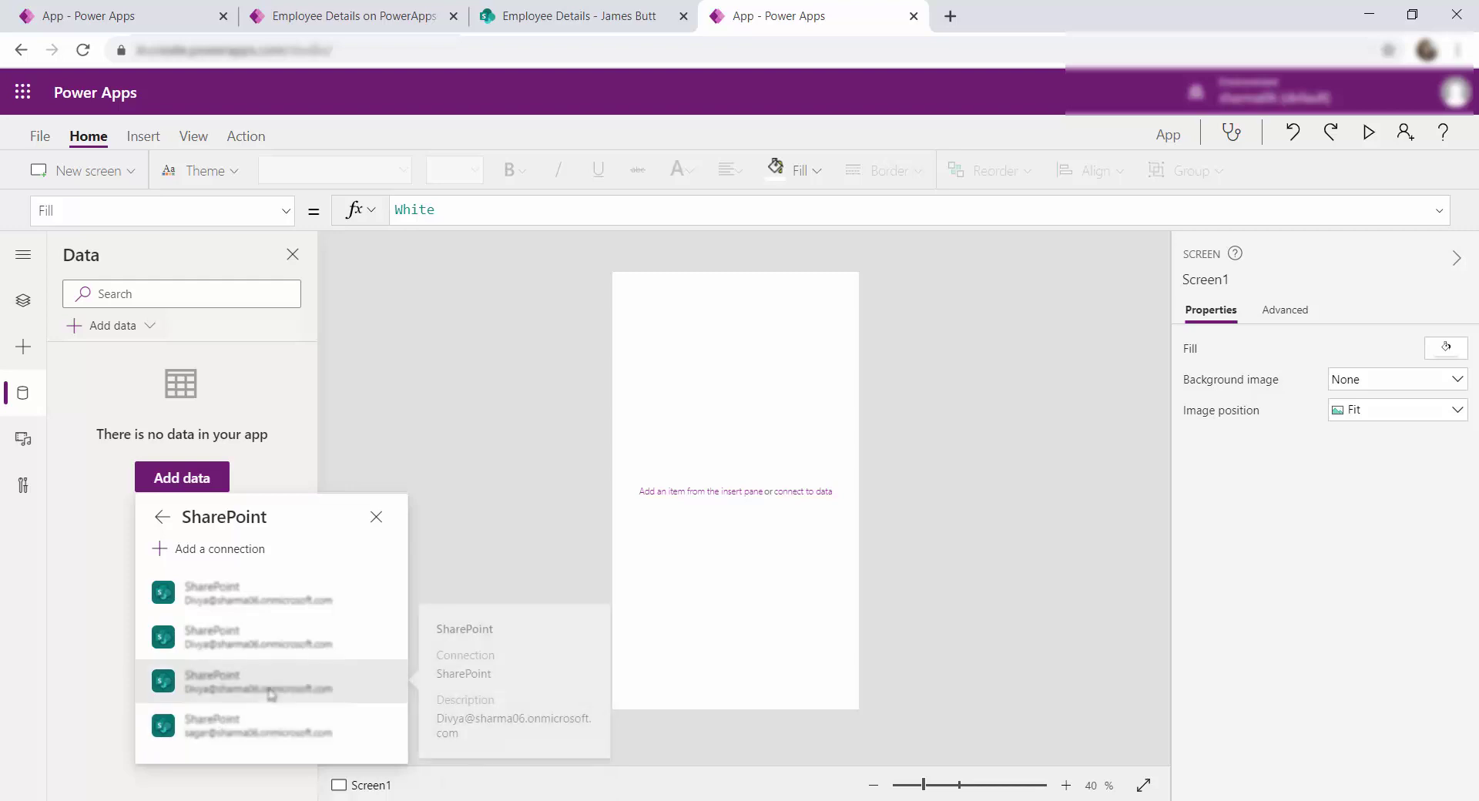
click(224, 596)
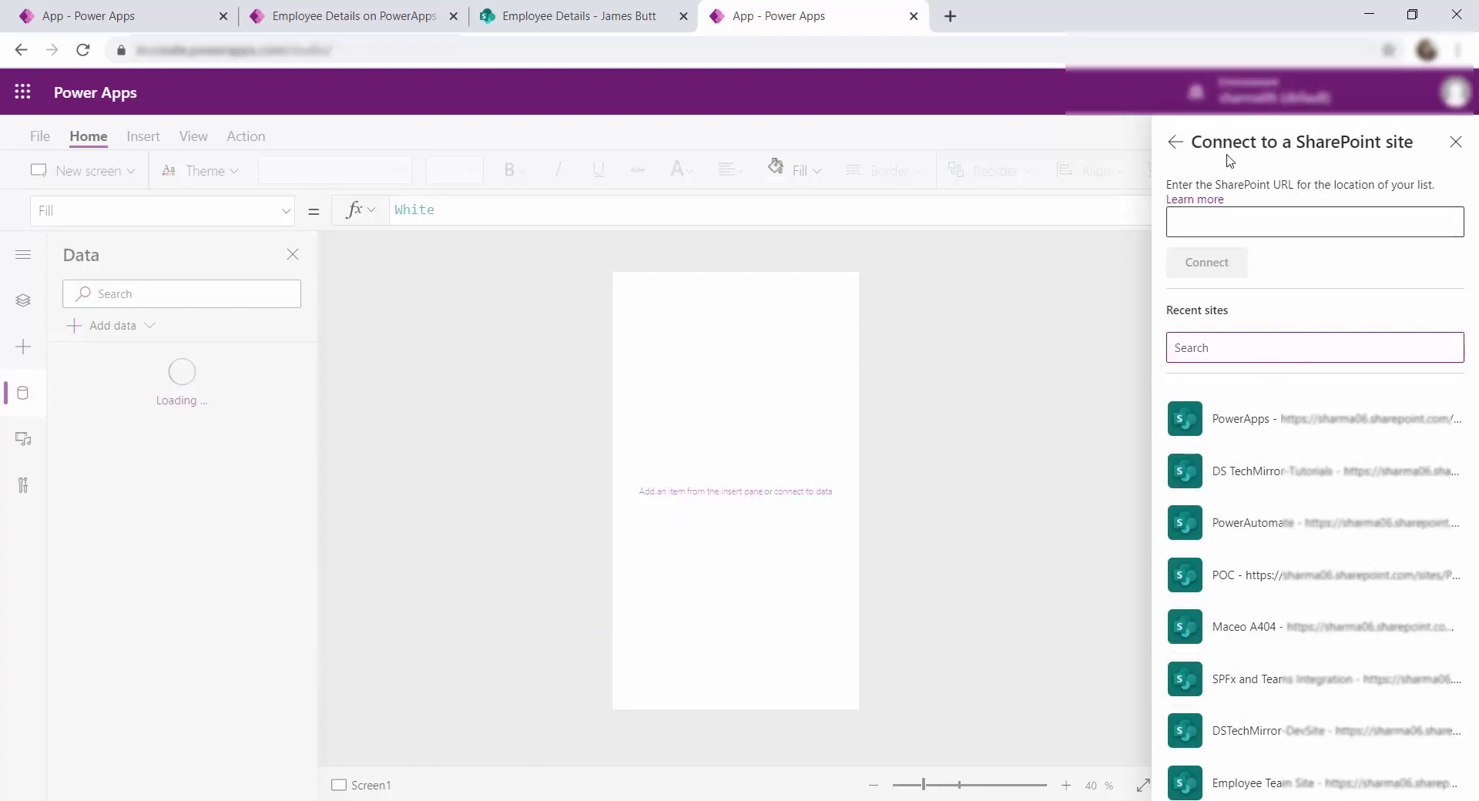
Connect the app to the Employee Details list on the PowerApps SharePoint site
click(1294, 424)
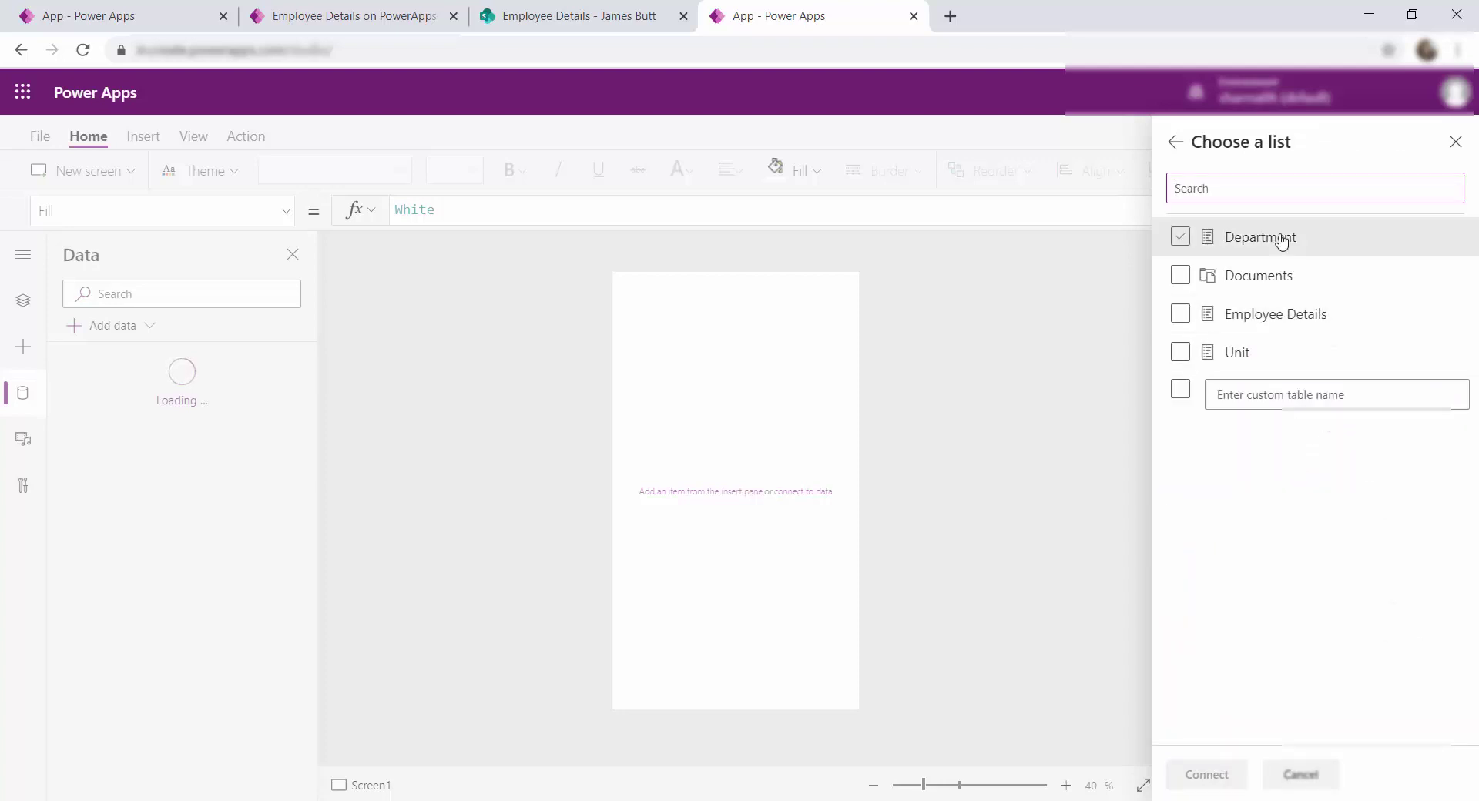
click(1260, 271)
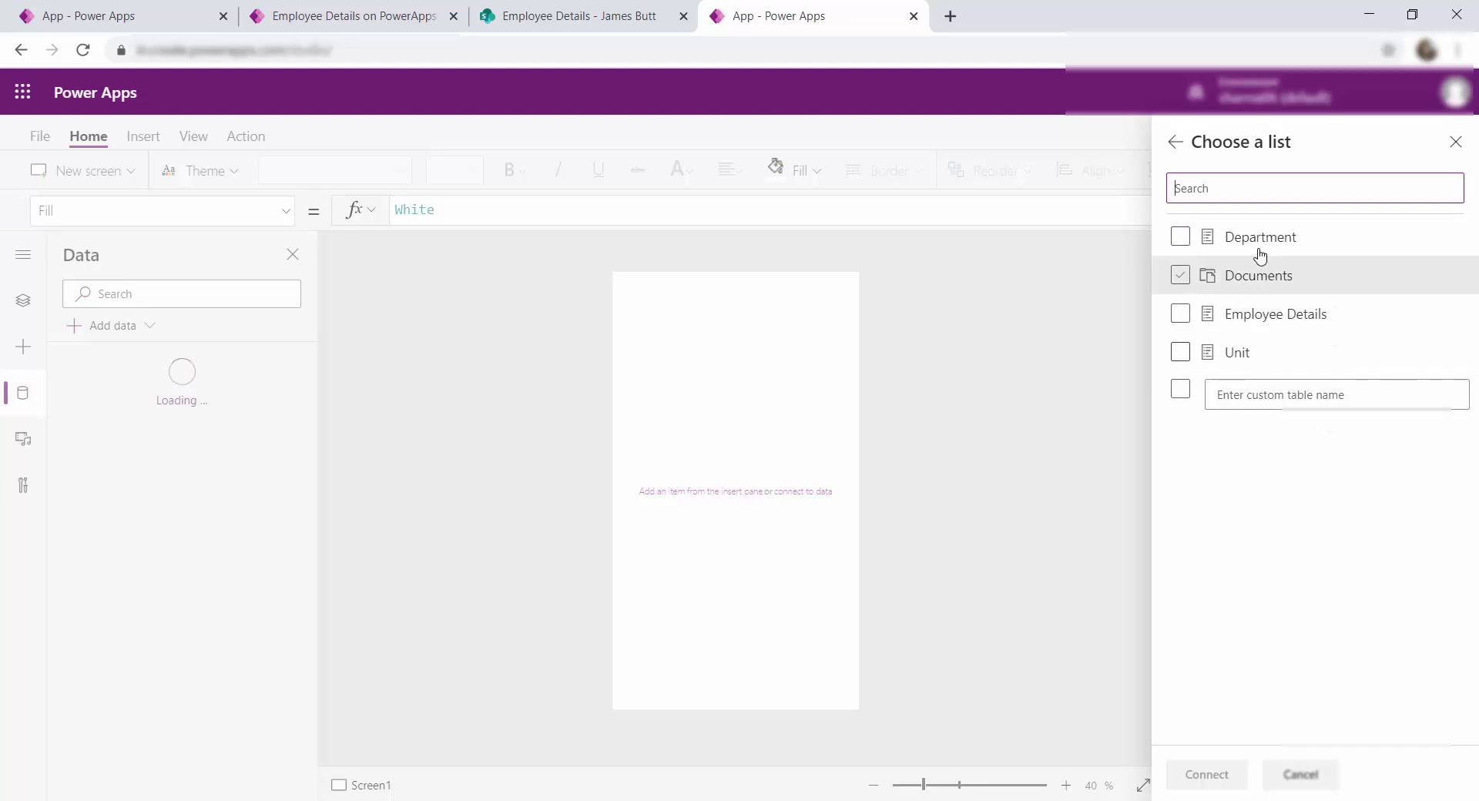
click(1181, 316)
click(1236, 776)
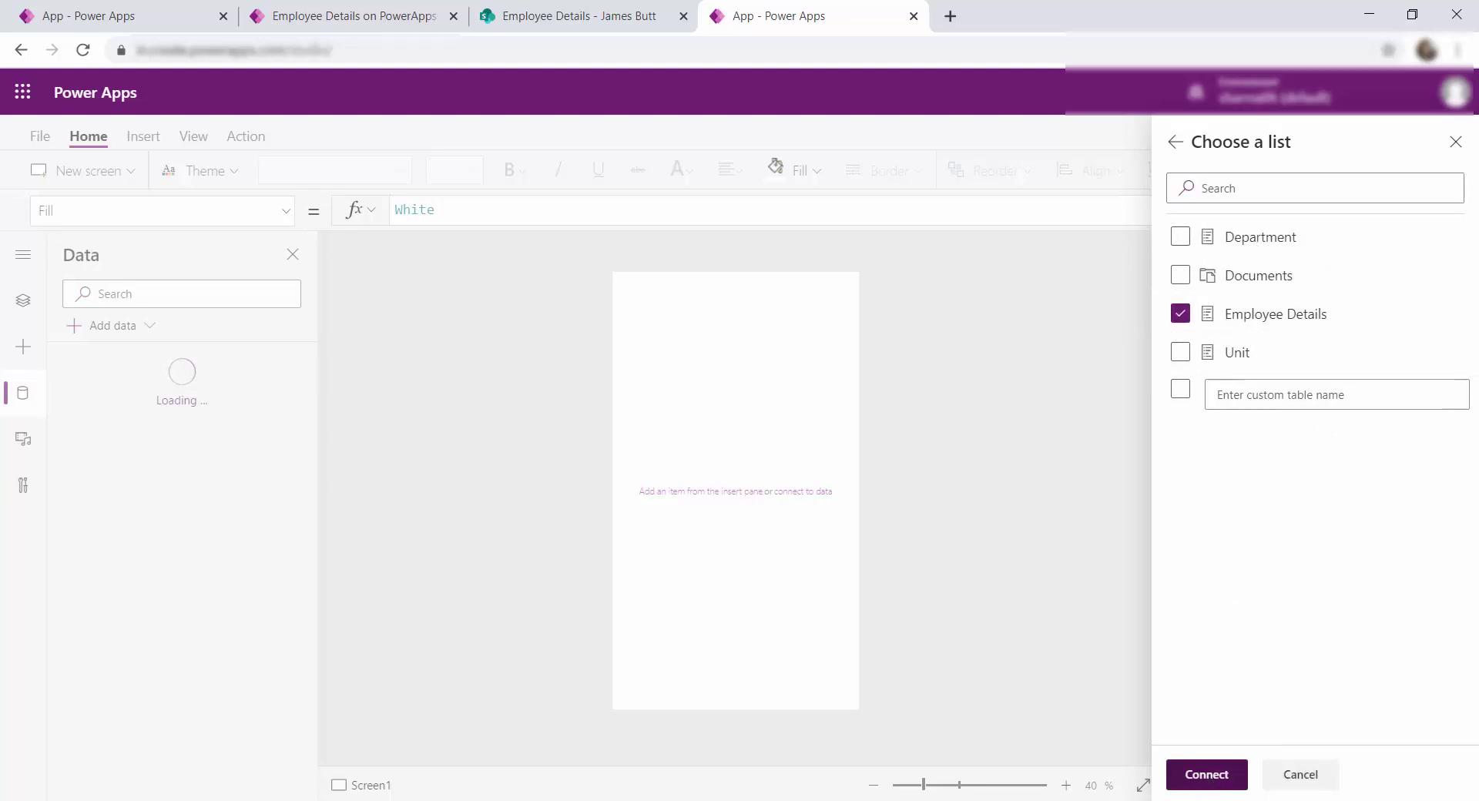
mouse_move(185, 368)
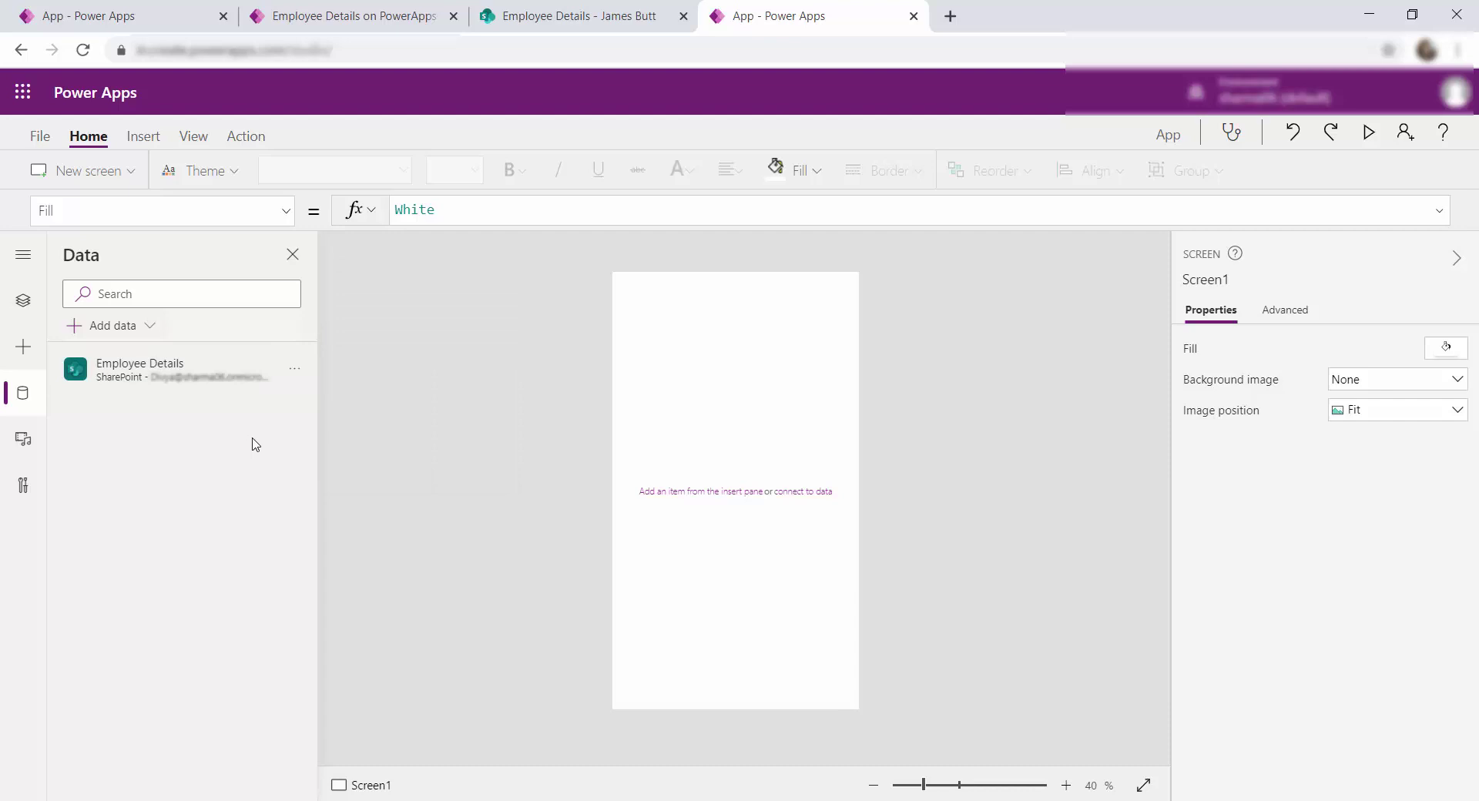
Compare the blank app's screen tree with the customized Employee Details list form and the other standalone app
click(23, 300)
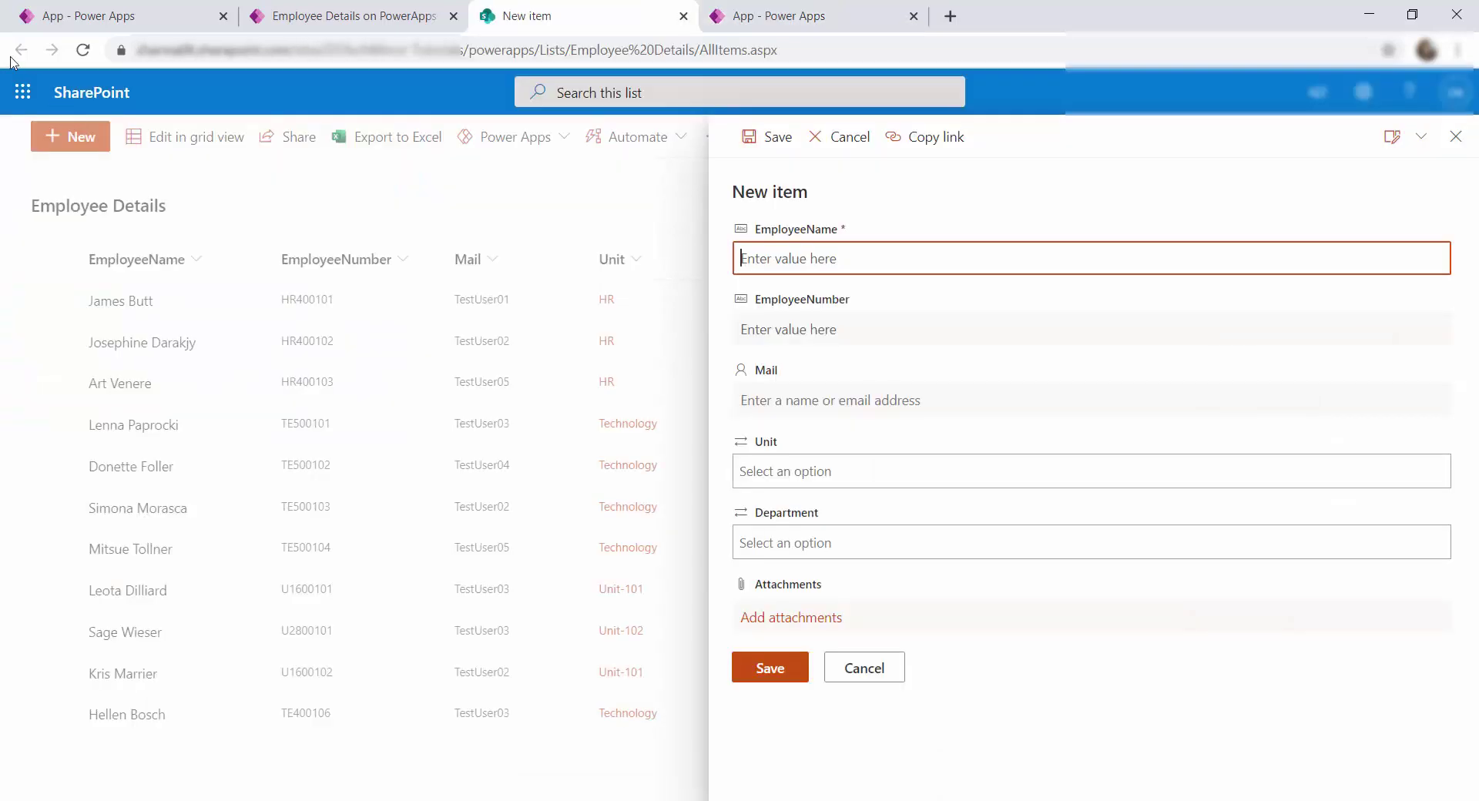
click(100, 9)
click(314, 11)
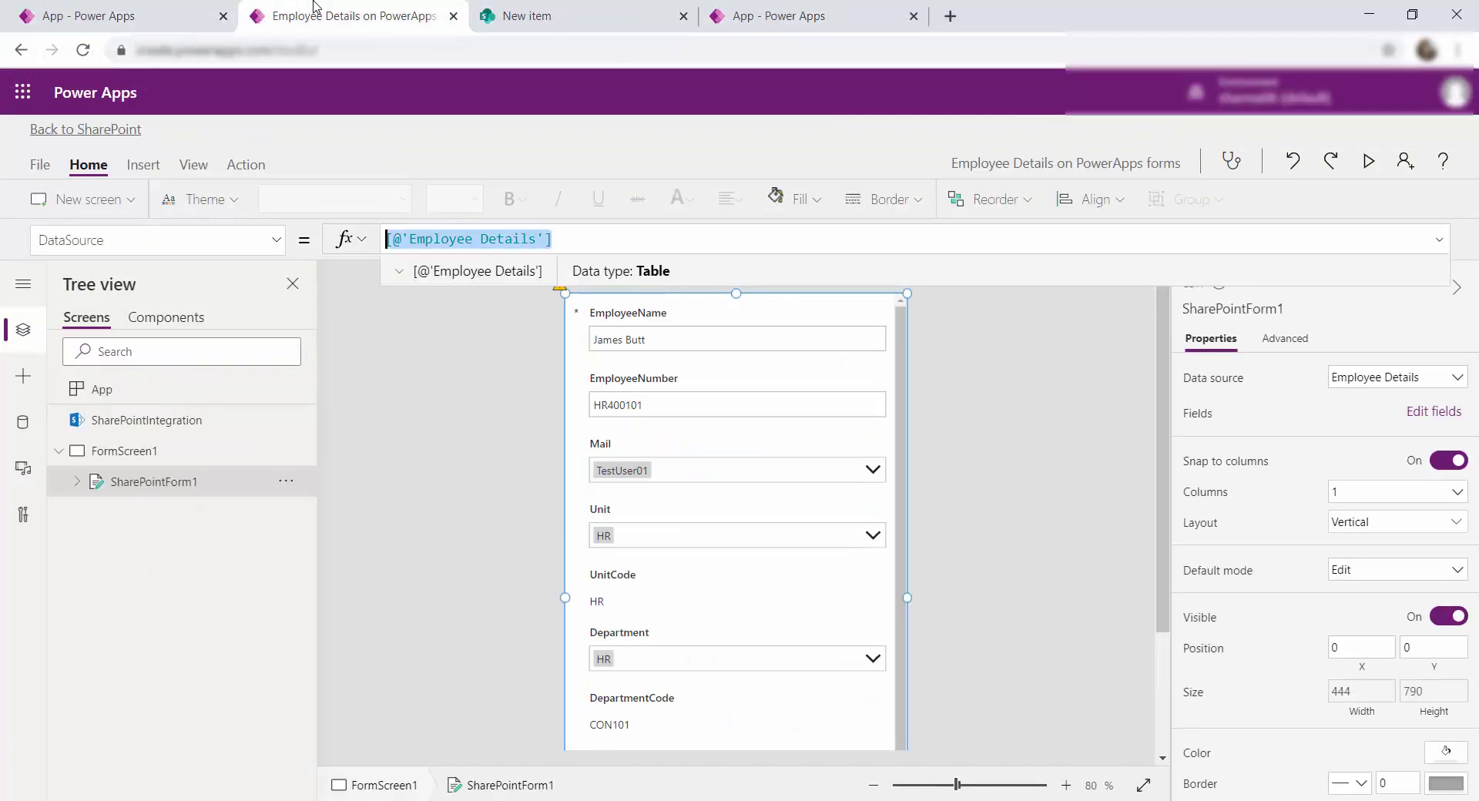
click(809, 9)
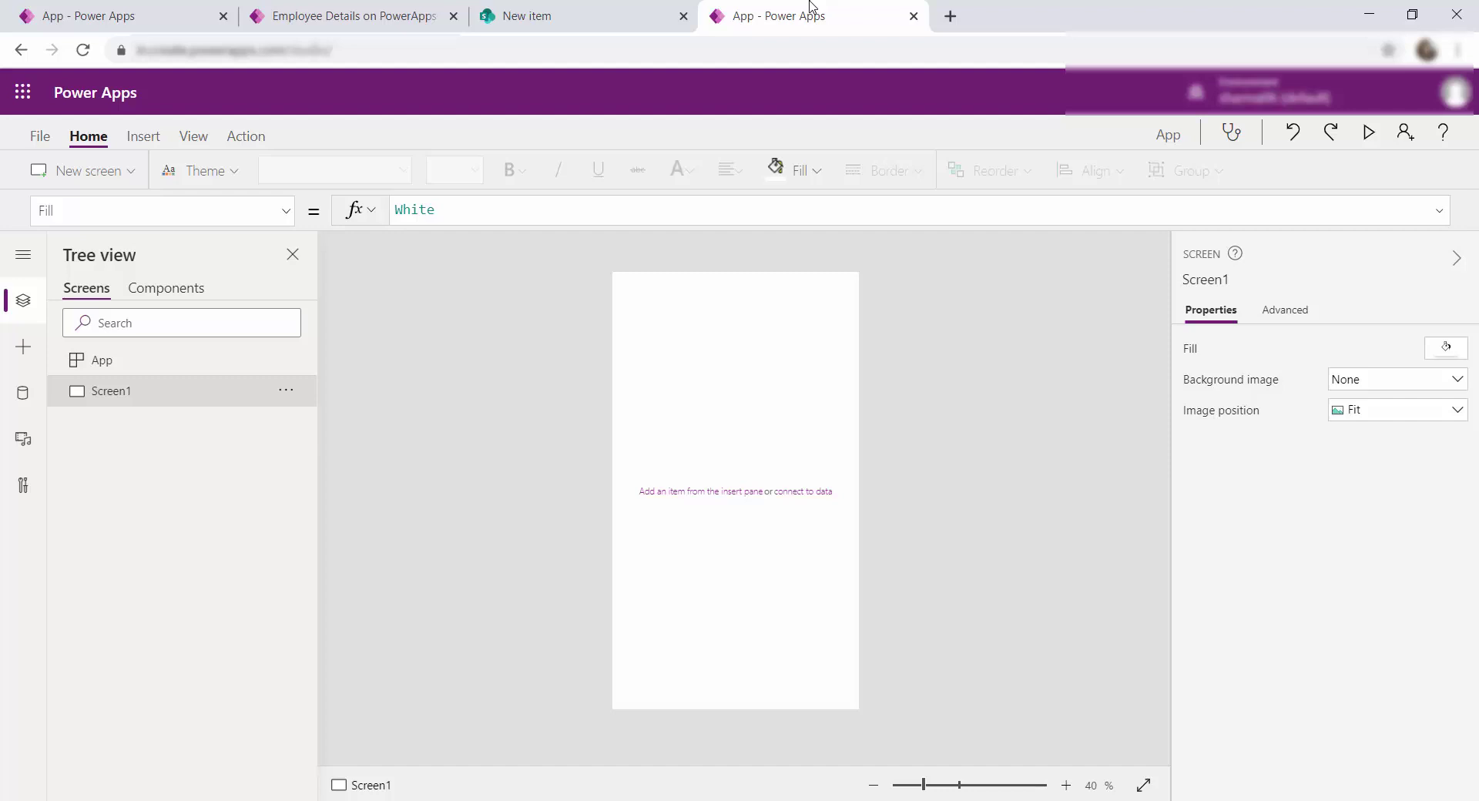
click(132, 11)
click(368, 11)
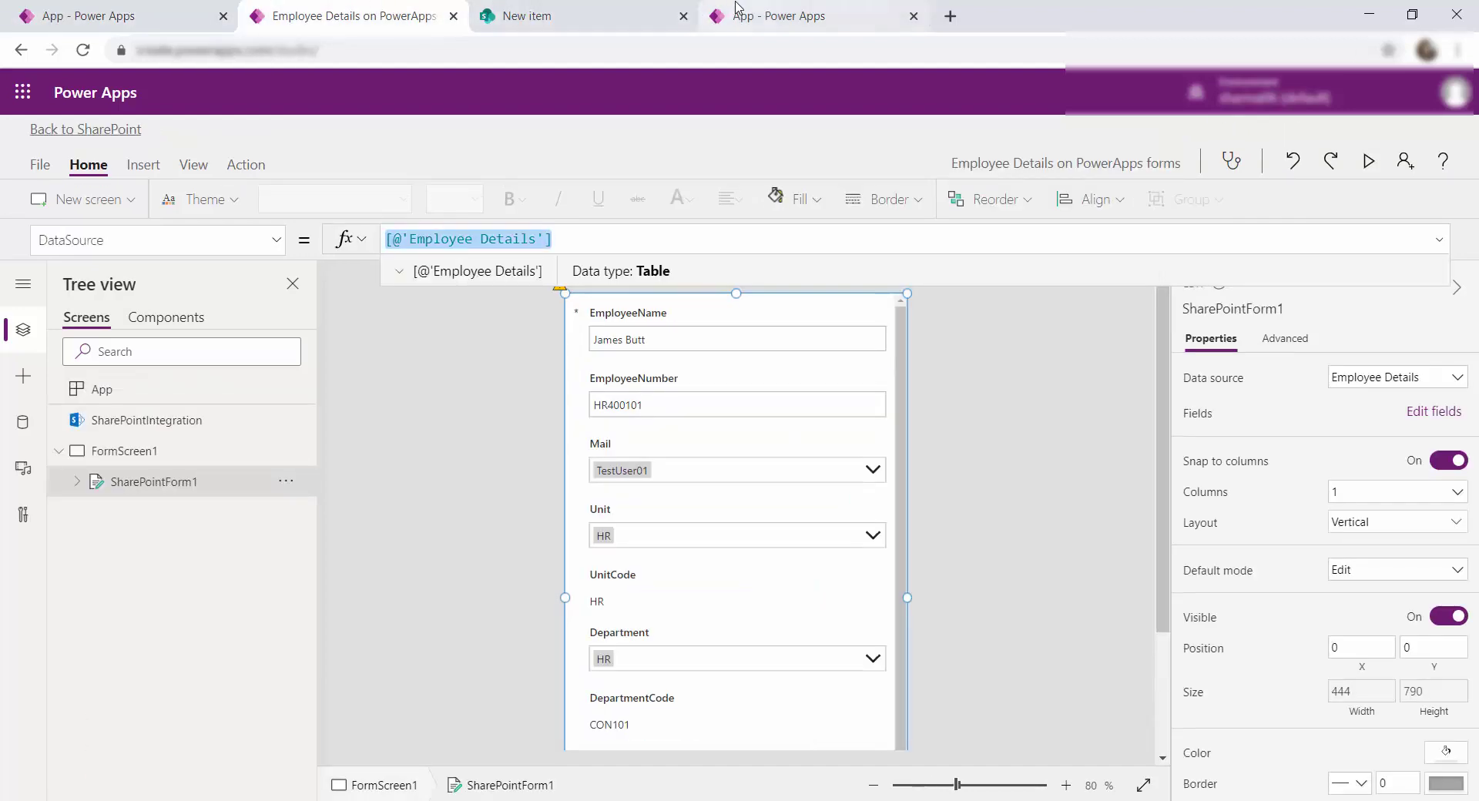
click(812, 9)
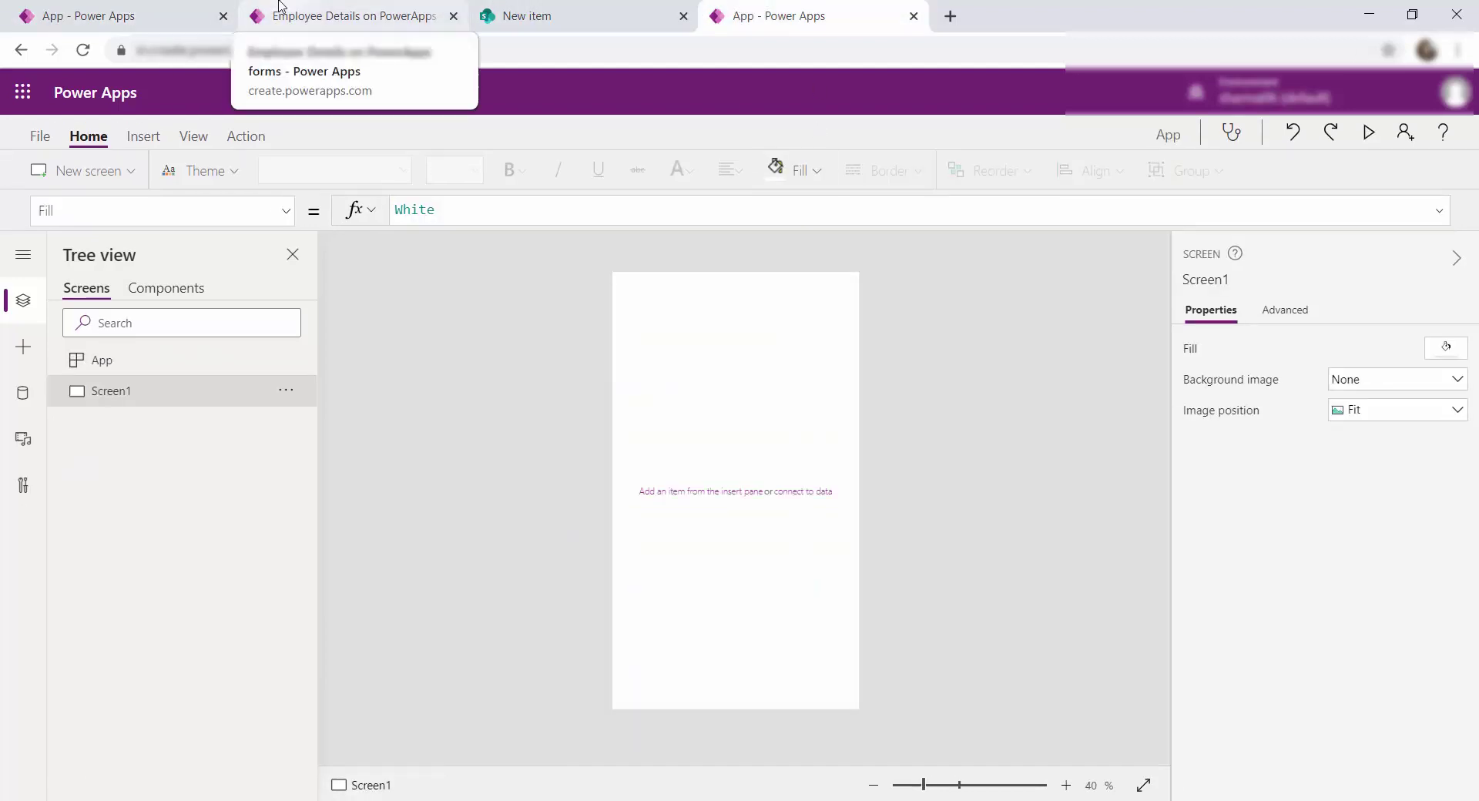